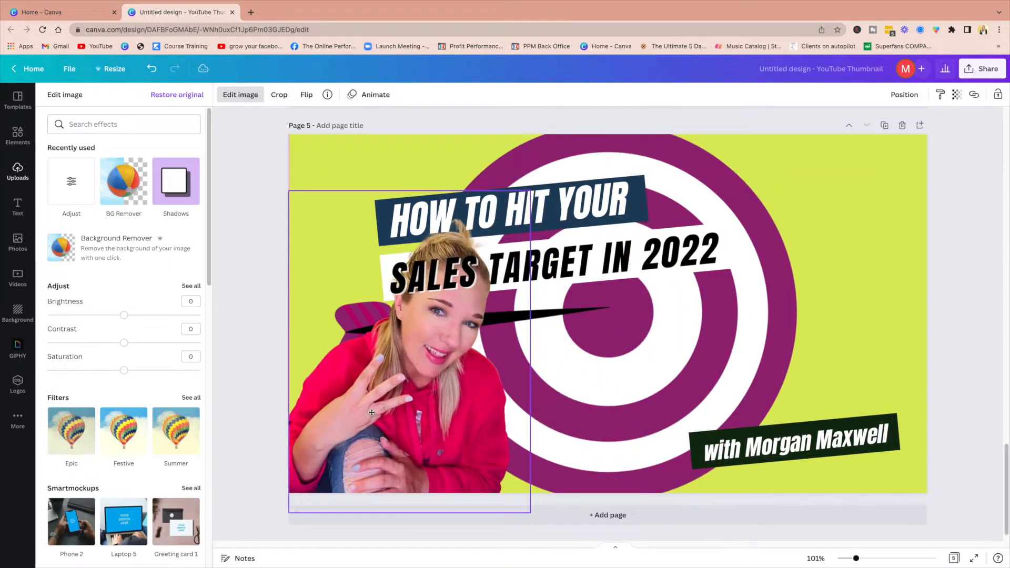
Step: Flip the cutout photo on page 5 horizontally and place it, scaled down, at the bottom centre in front of the target
click(306, 95)
click(316, 120)
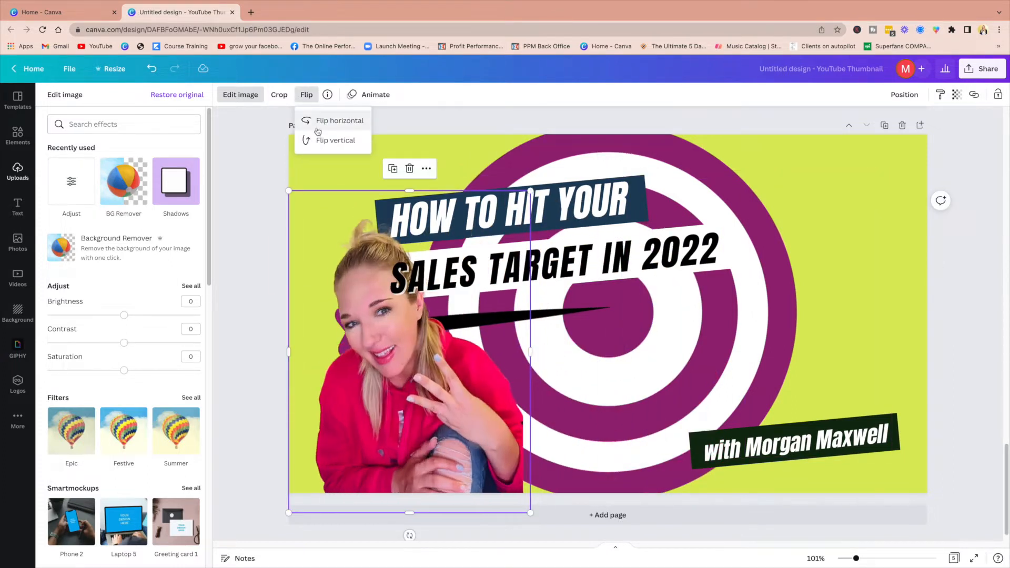
drag(378, 333, 774, 327)
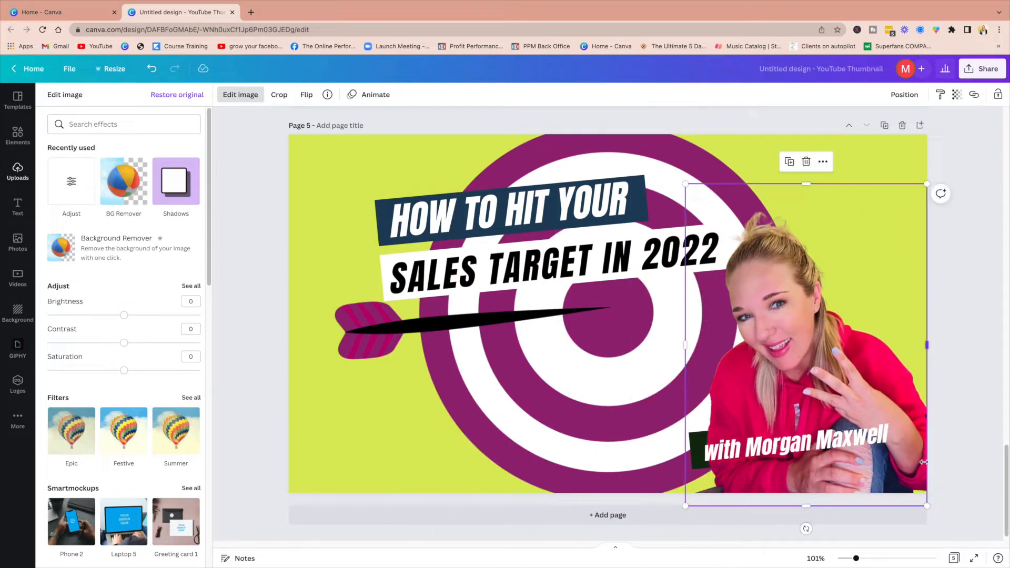
drag(823, 282, 638, 287)
drag(741, 177, 688, 249)
drag(601, 363, 625, 357)
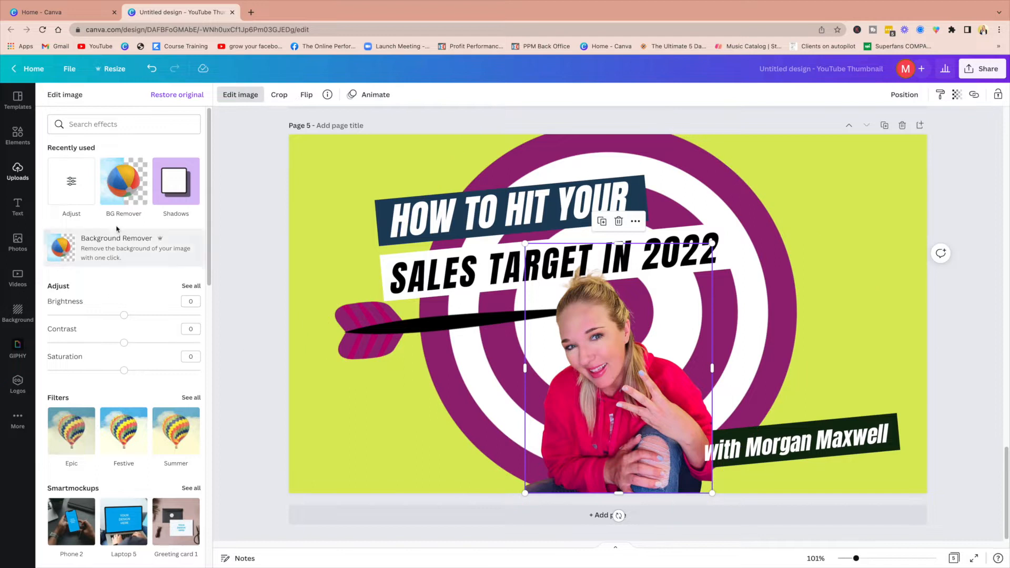
drag(619, 407, 606, 408)
click(621, 259)
Step: Apply the "Revealed: Secrets of Beauty" thumbnail template to the blank page 4
scroll(747, 420, down, 2)
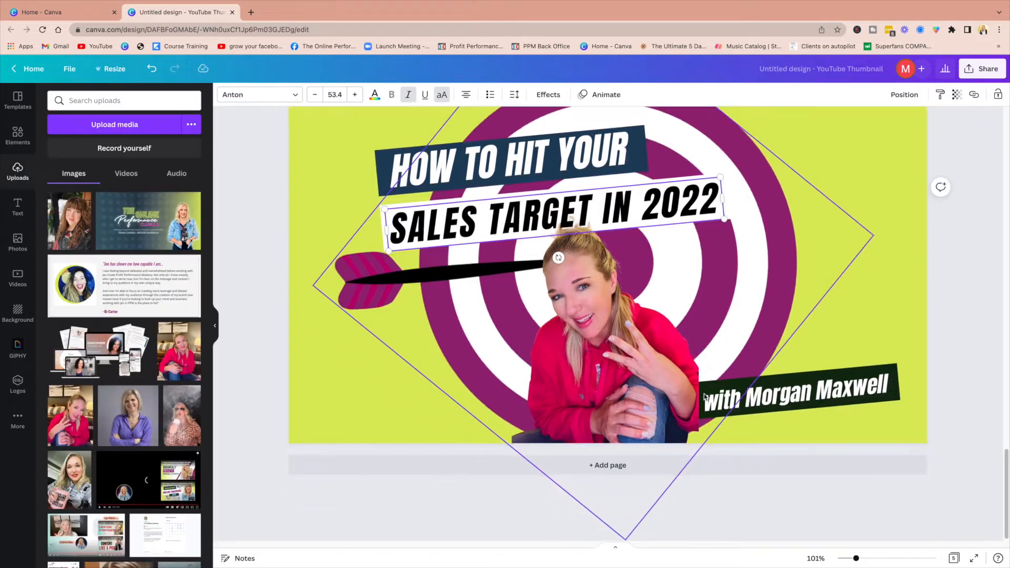
scroll(704, 393, up, 5)
scroll(759, 277, up, 5)
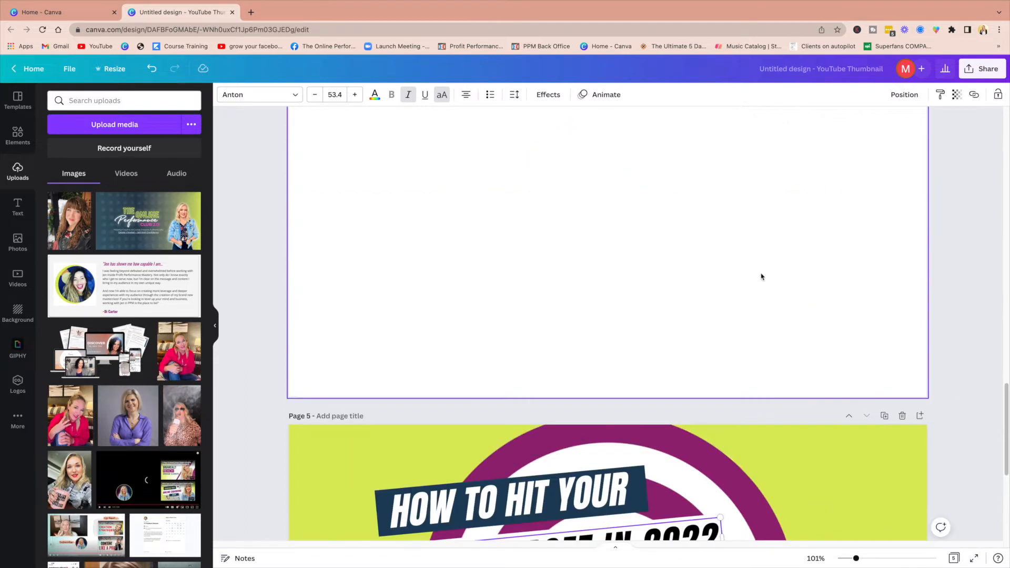
click(631, 249)
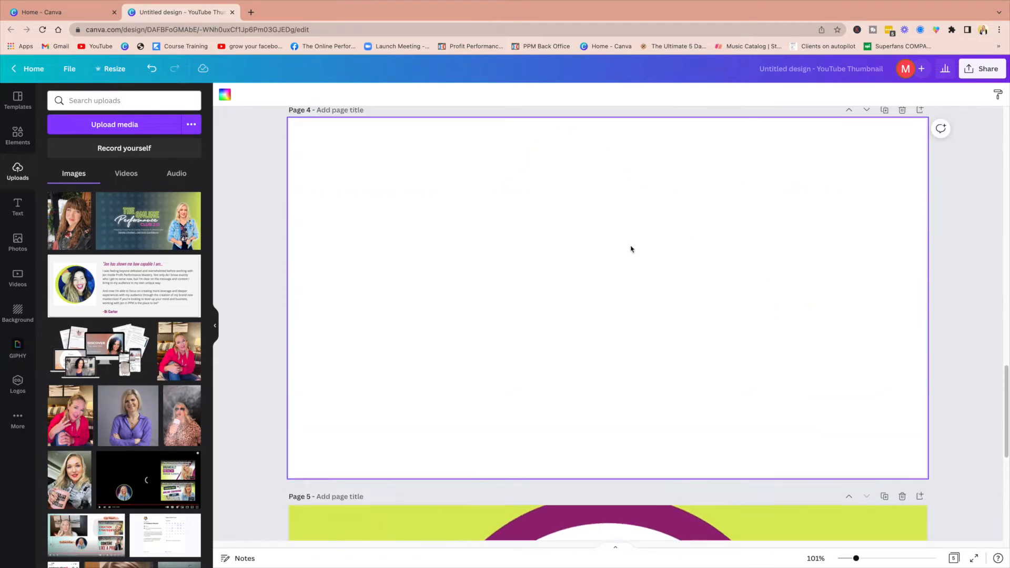
click(17, 111)
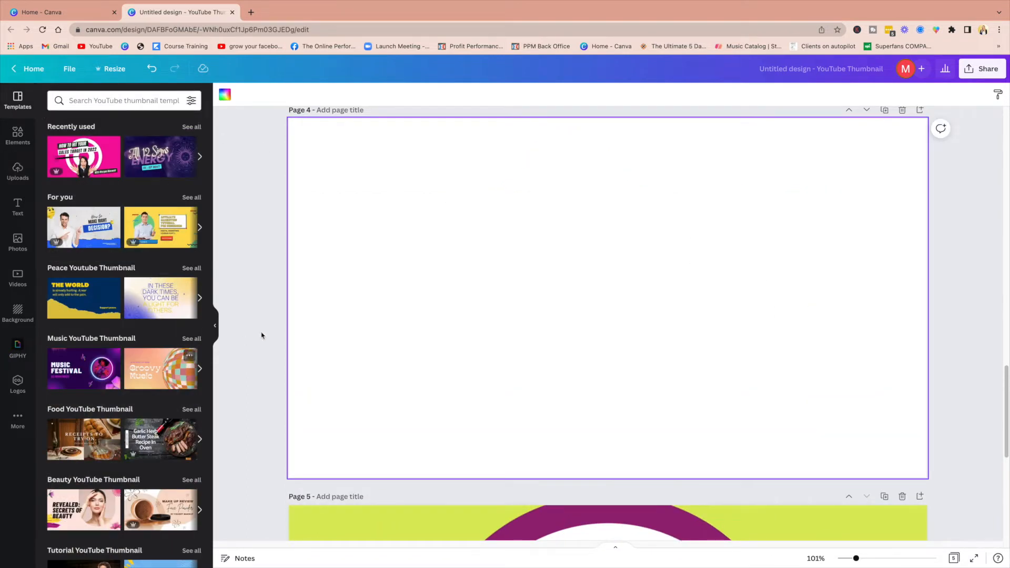
scroll(215, 348, down, 3)
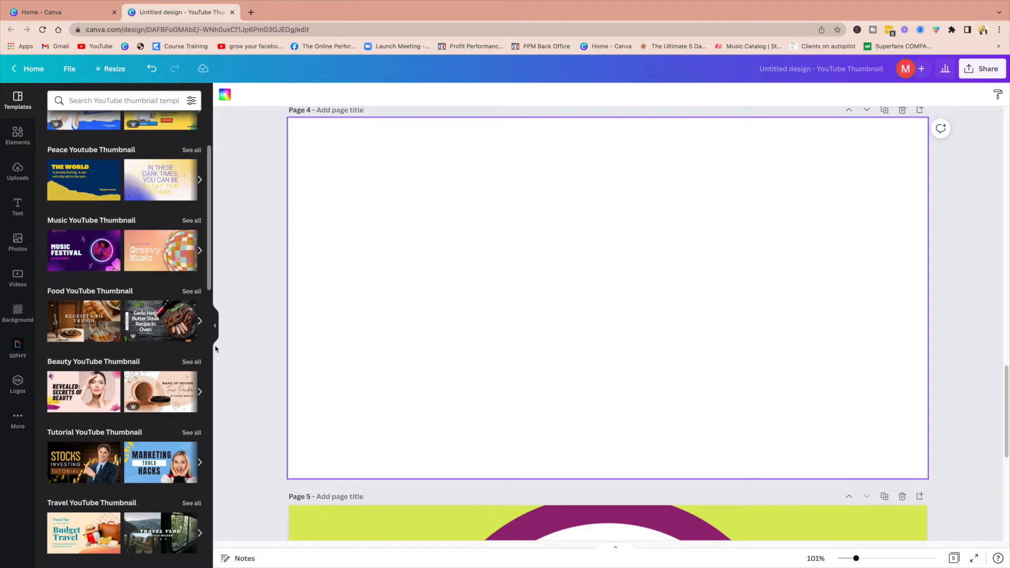
click(88, 392)
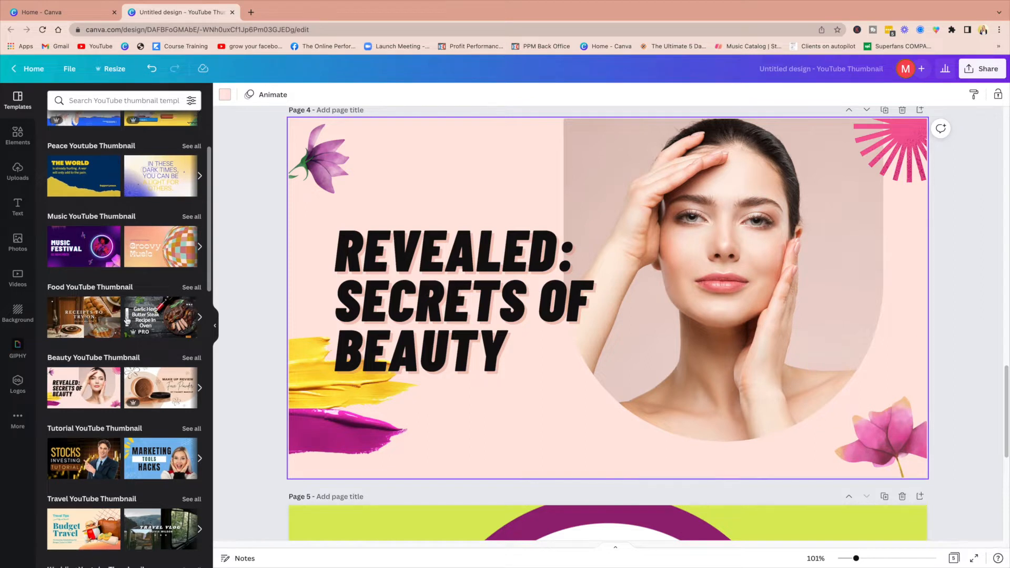
scroll(121, 252, down, 5)
scroll(127, 331, up, 4)
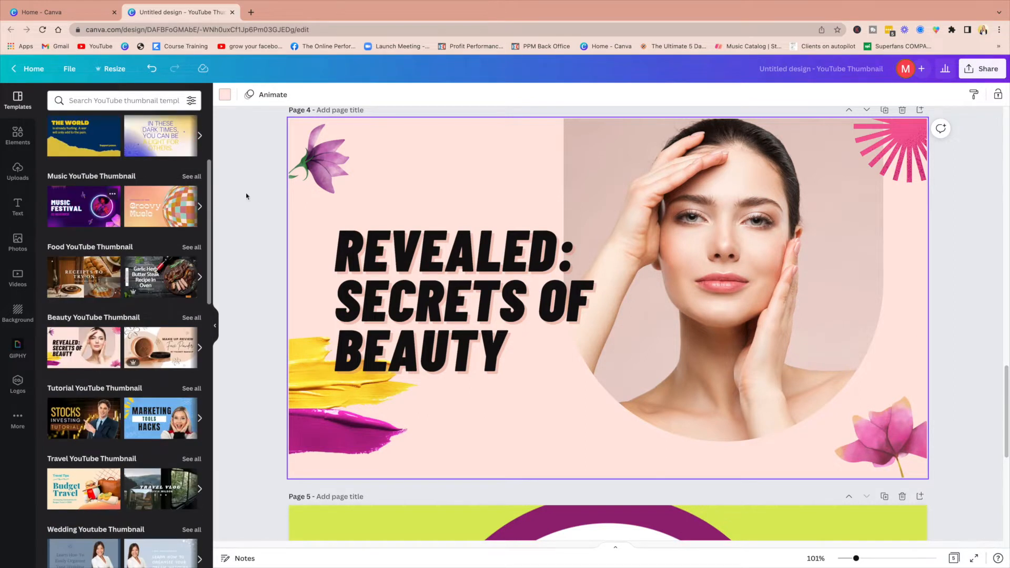
click(318, 153)
click(891, 150)
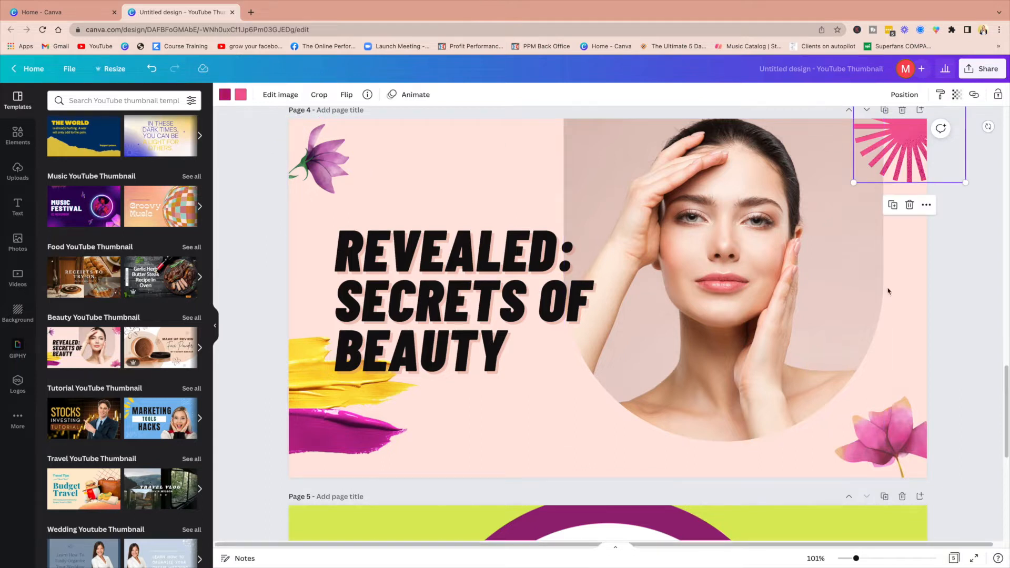
click(892, 424)
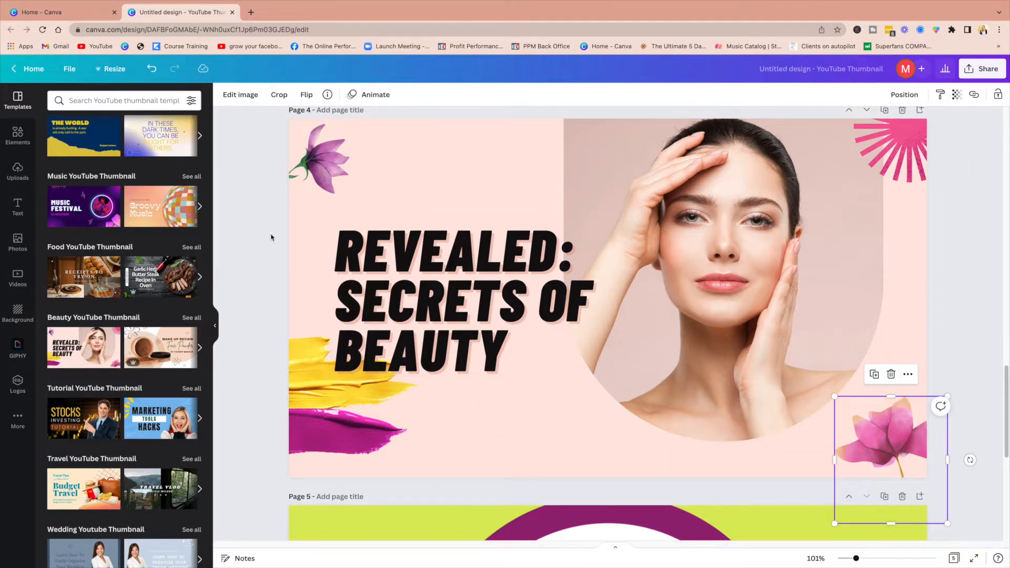
Step: Delete the purple flower from page 4 and add the teal paint blob graphic
click(16, 136)
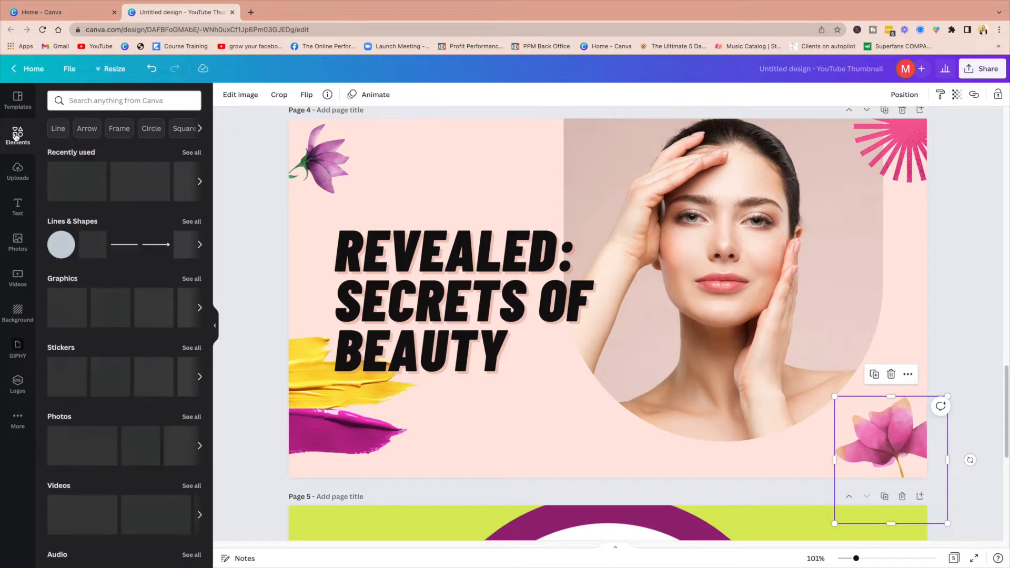
click(295, 163)
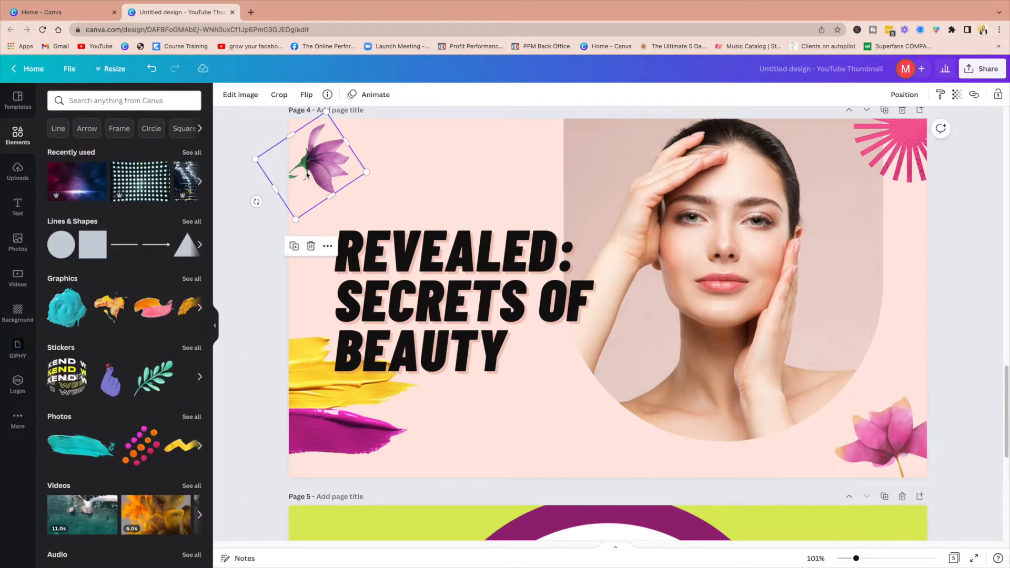
key(Delete)
click(66, 308)
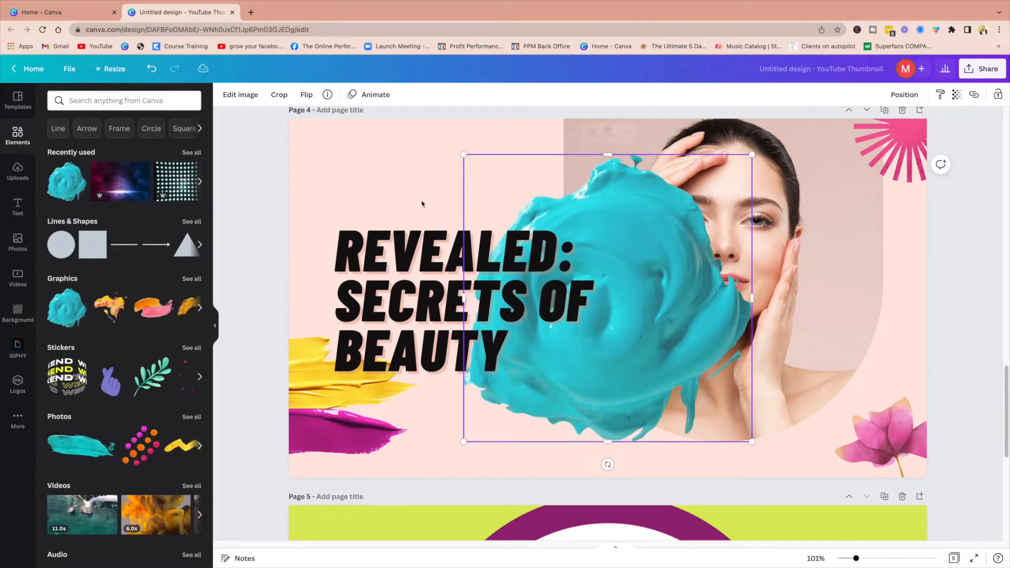
Step: Move the teal paint blob to the page's upper-left corner and shrink it so it clears the title
mouse_move(655, 315)
mouse_down()
mouse_move(660, 241)
mouse_move(637, 288)
mouse_move(658, 298)
mouse_up()
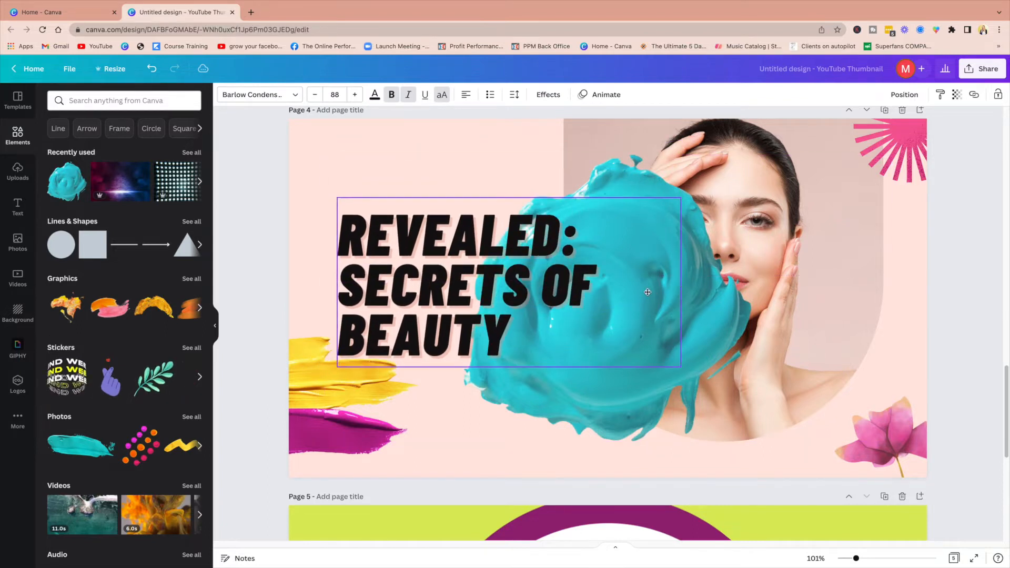
click(152, 71)
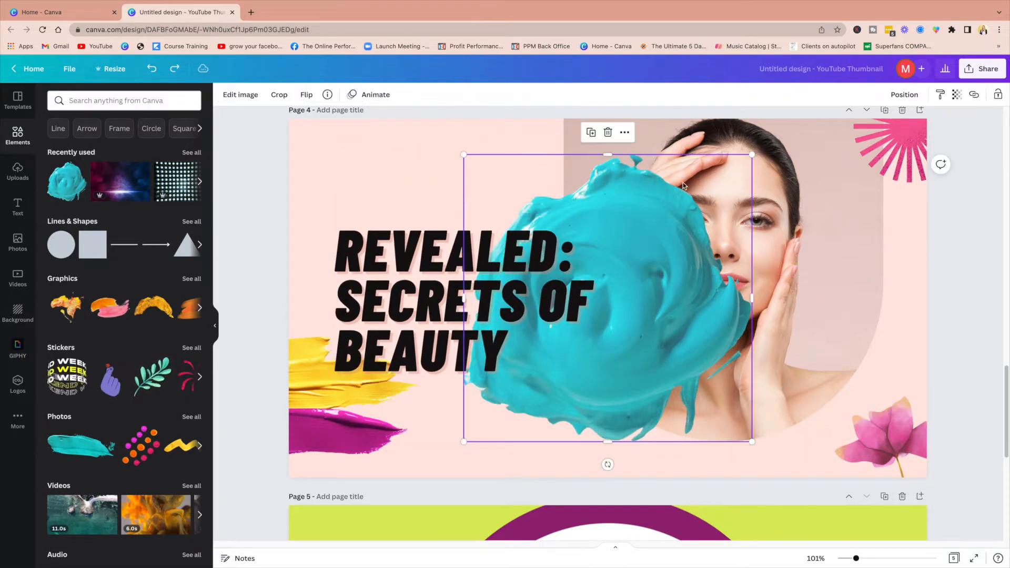
mouse_move(650, 206)
mouse_down()
mouse_move(481, 103)
mouse_move(361, 78)
mouse_up()
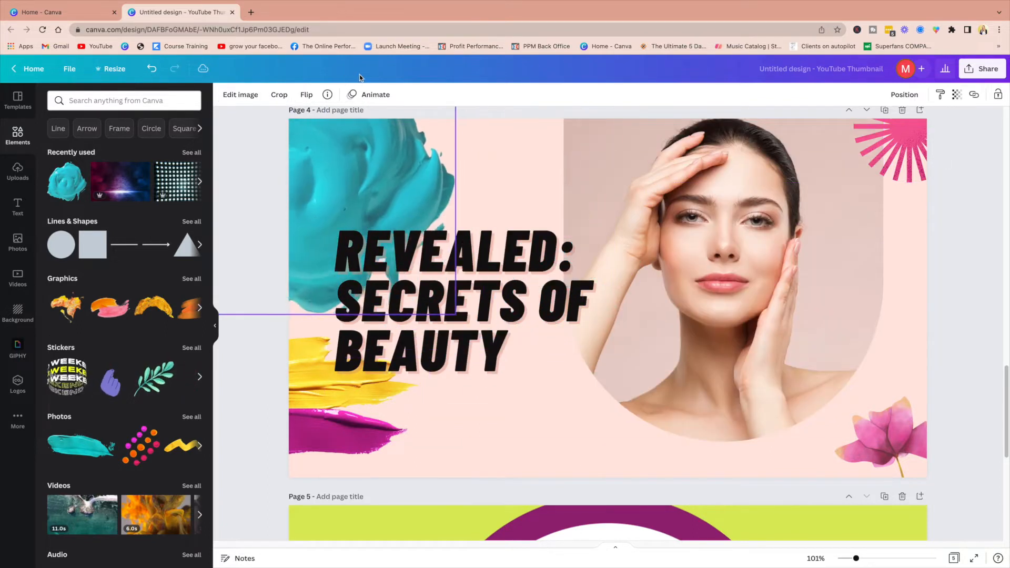
mouse_move(464, 312)
mouse_down()
mouse_move(374, 220)
mouse_move(424, 238)
mouse_up()
Step: Replace the model's photo on page 4 with the uploaded pink-hoodie photo with clasped hands and remove its background
click(765, 244)
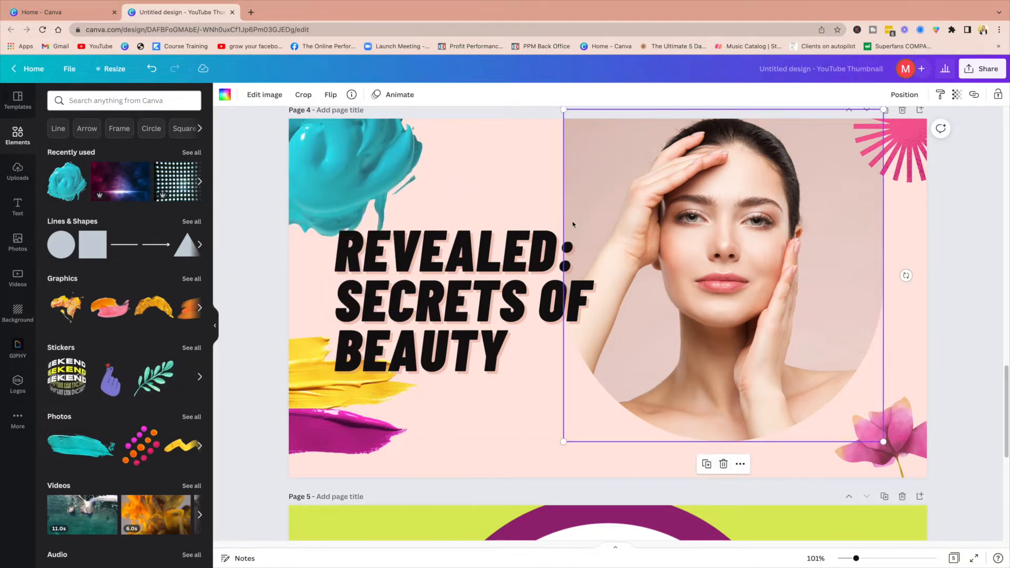
click(27, 182)
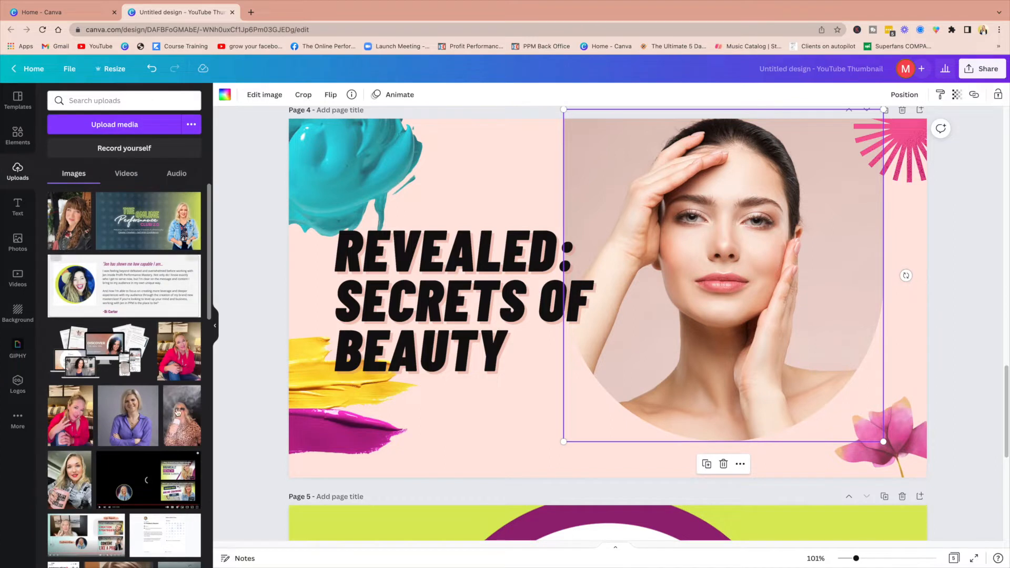
drag(179, 351, 810, 287)
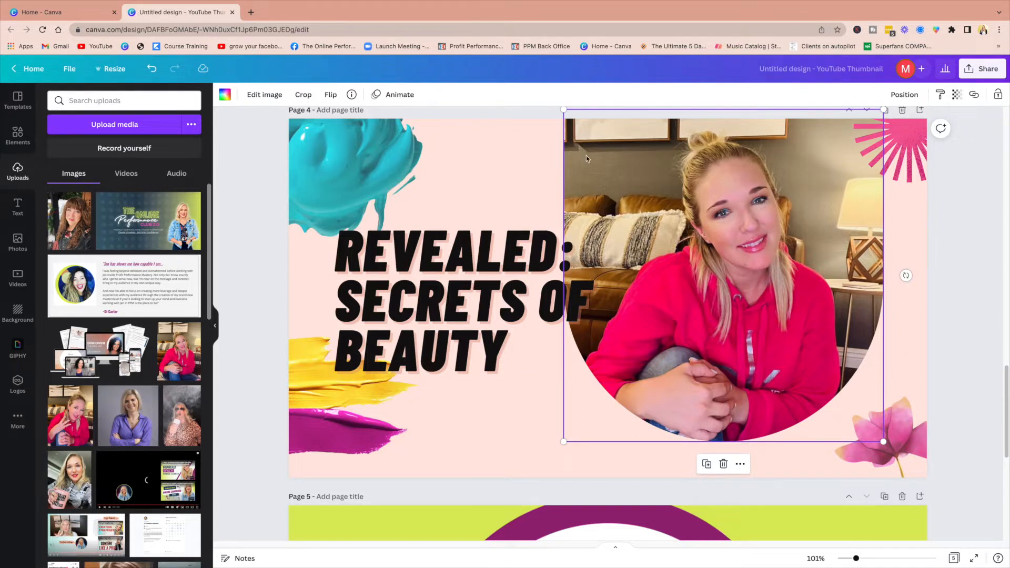
click(265, 94)
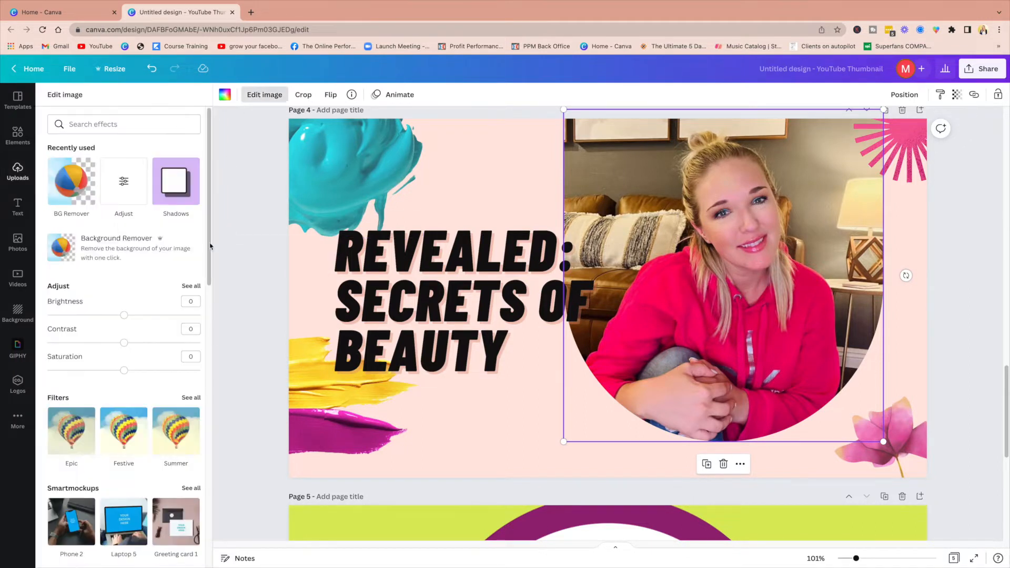
click(105, 242)
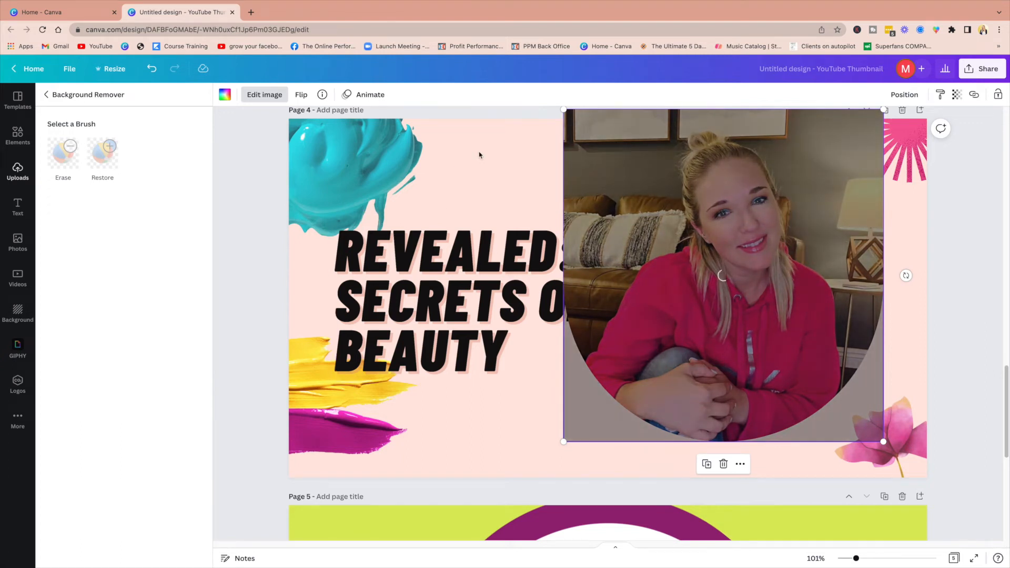
Step: Review the sales target thumbnail on page 5, checking its photo, title, name banner and background
scroll(480, 247, down, 5)
scroll(500, 258, down, 3)
scroll(762, 347, up, 1)
scroll(735, 360, down, 1)
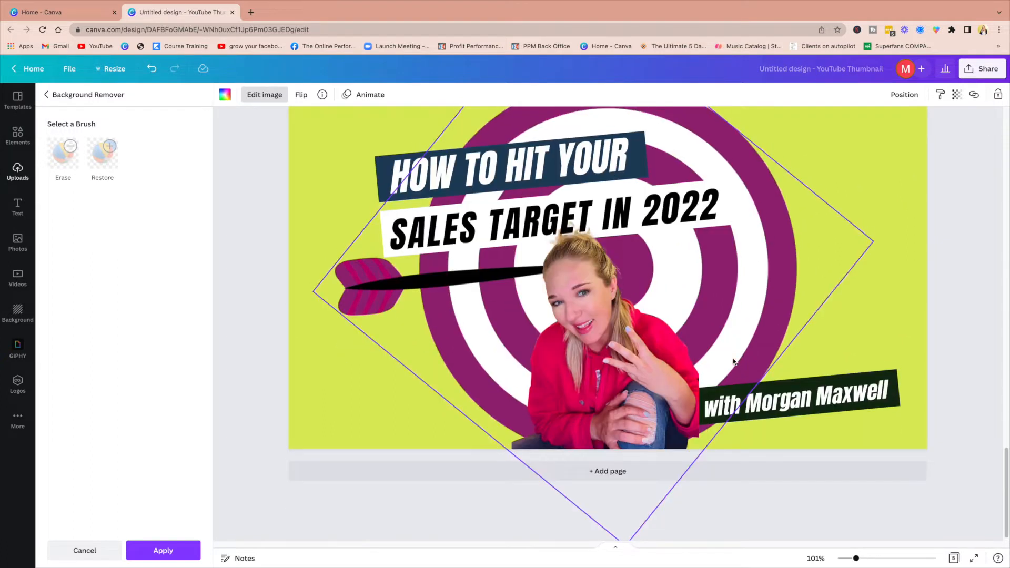
scroll(734, 361, up, 6)
scroll(735, 361, down, 6)
scroll(734, 361, up, 1)
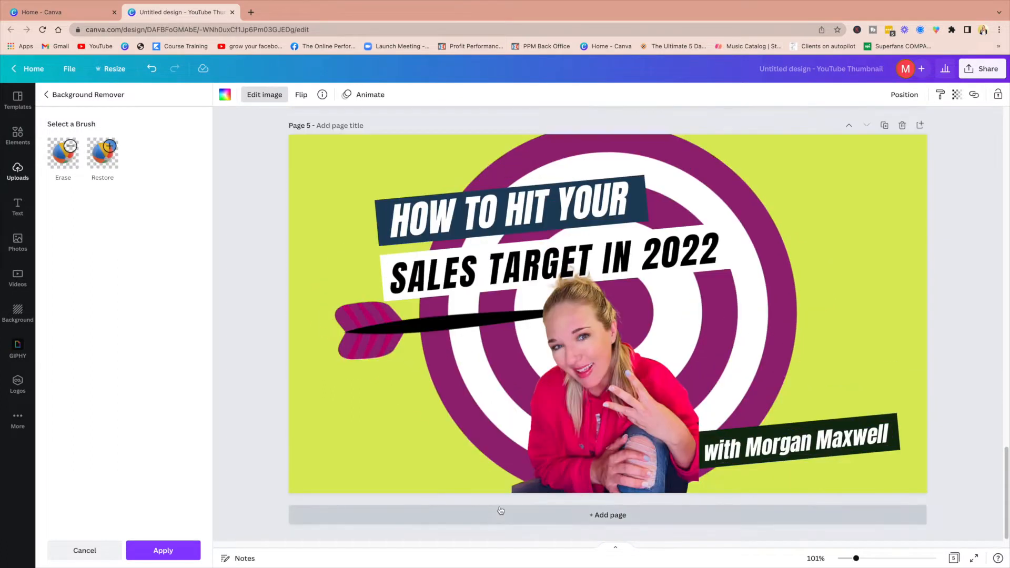
scroll(630, 424, up, 15)
scroll(667, 386, up, 2)
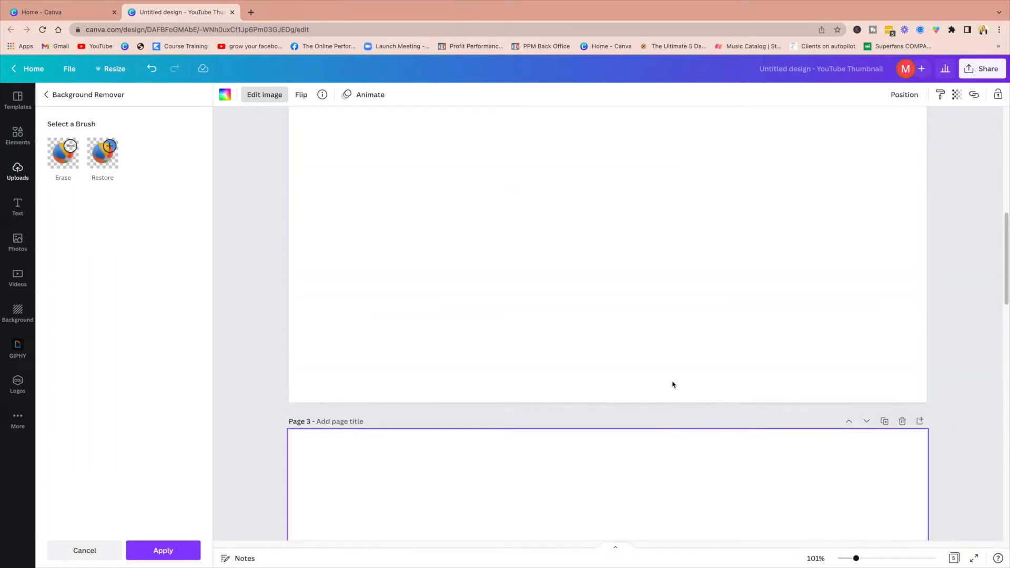
scroll(679, 381, down, 17)
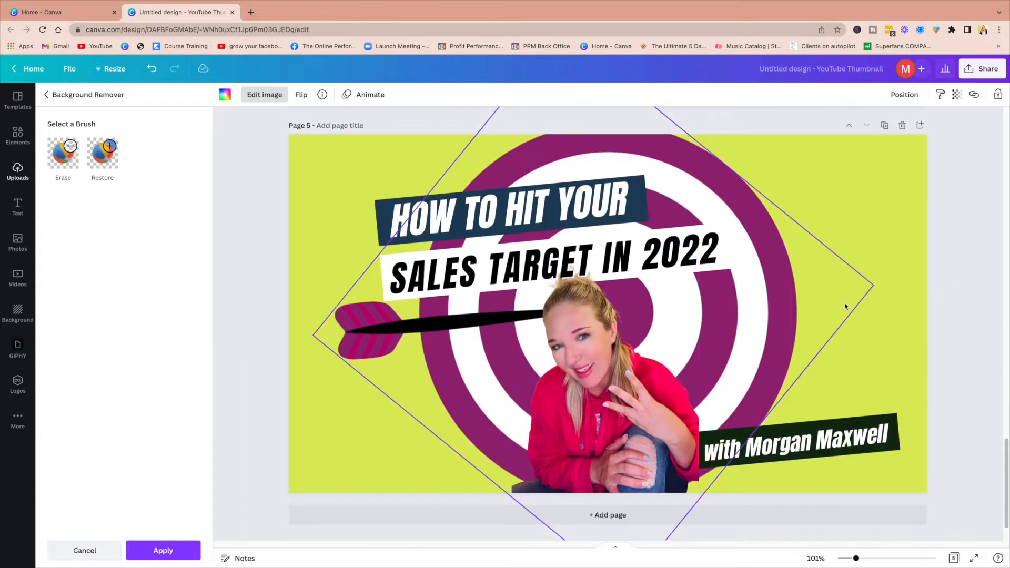
click(622, 368)
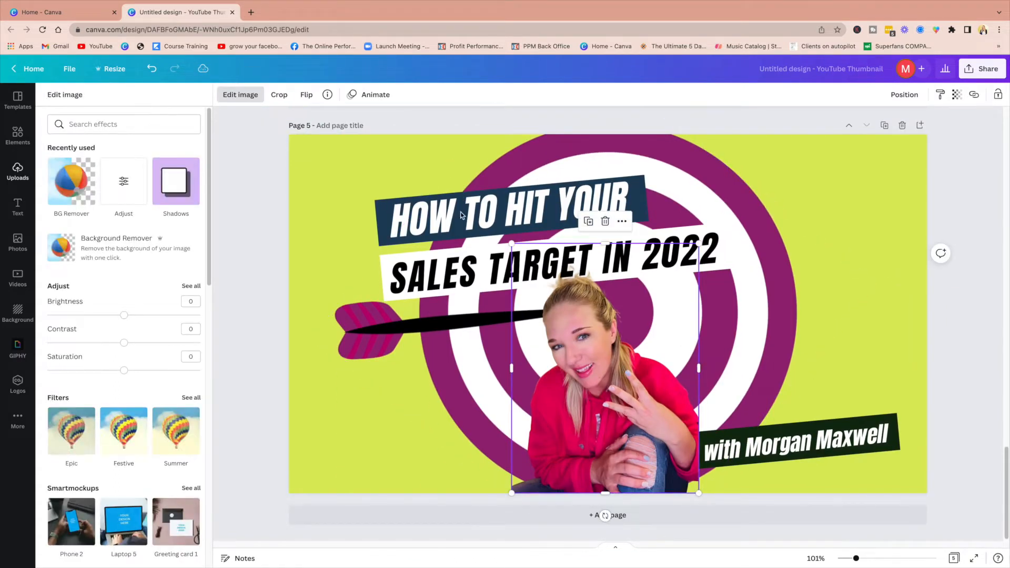
click(464, 217)
click(794, 445)
click(921, 196)
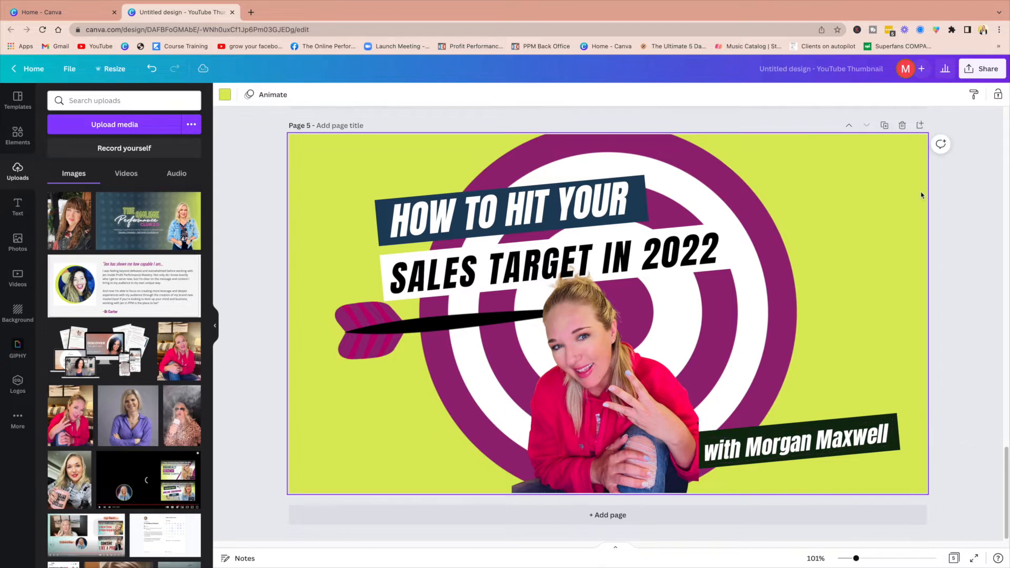
Step: Apply the "Groovy Music" thumbnail template to the blank page 3
scroll(810, 226, up, 10)
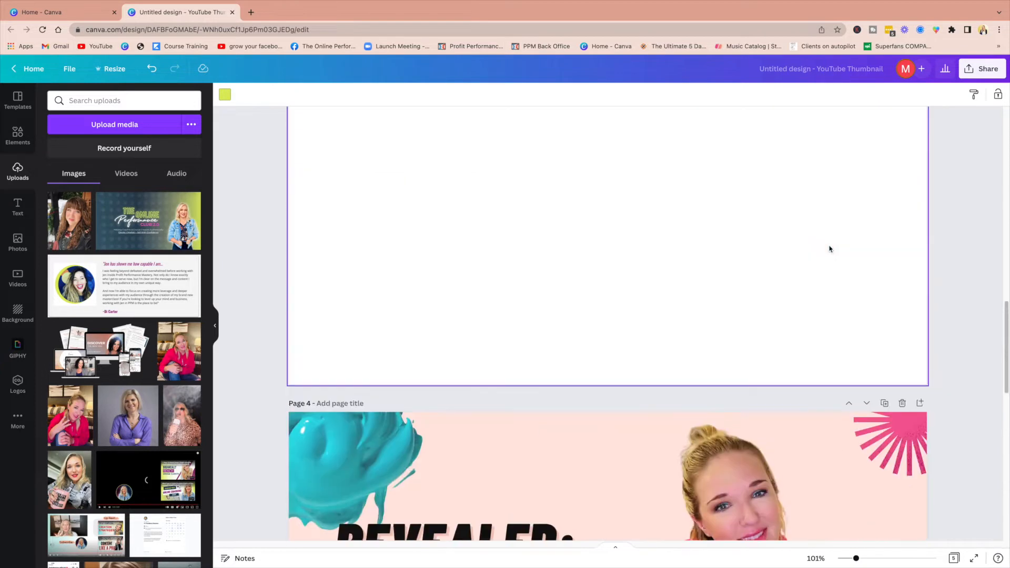
scroll(493, 199, up, 3)
click(18, 100)
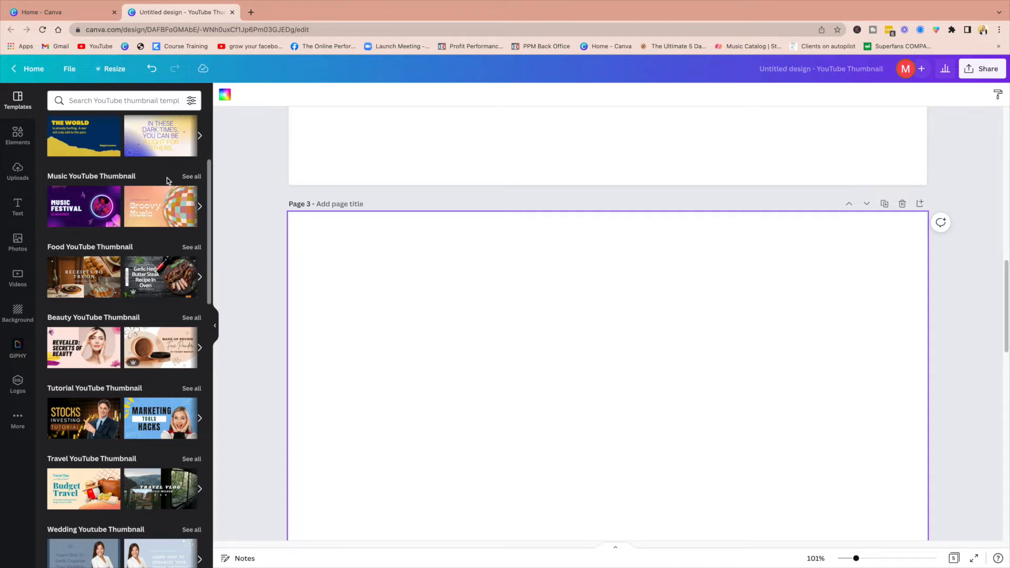
click(199, 136)
click(199, 136)
scroll(447, 320, up, 1)
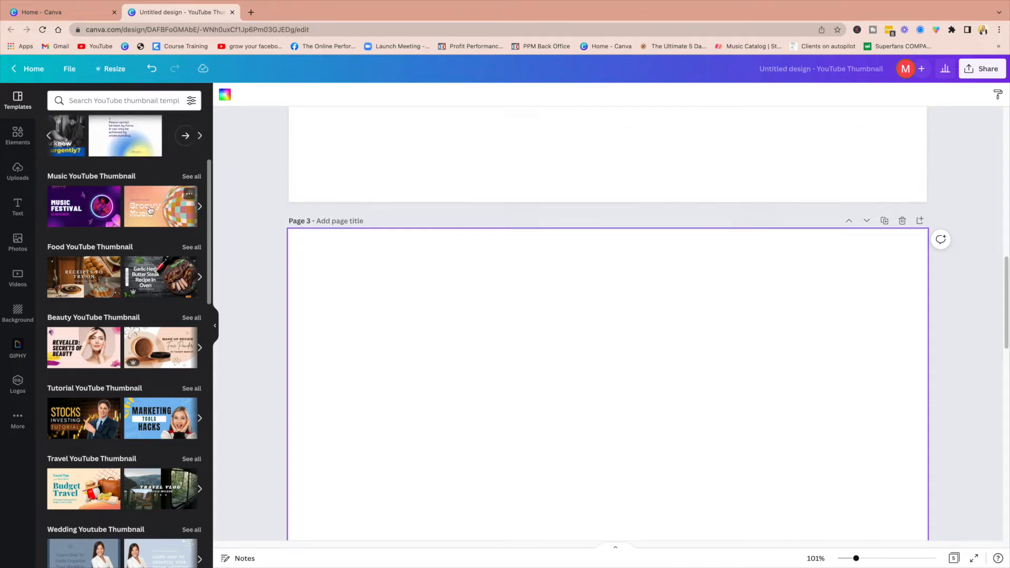
click(151, 208)
Step: Apply the "Marketing Tools Hacks" thumbnail template to the blank page 2
click(511, 285)
scroll(511, 285, up, 5)
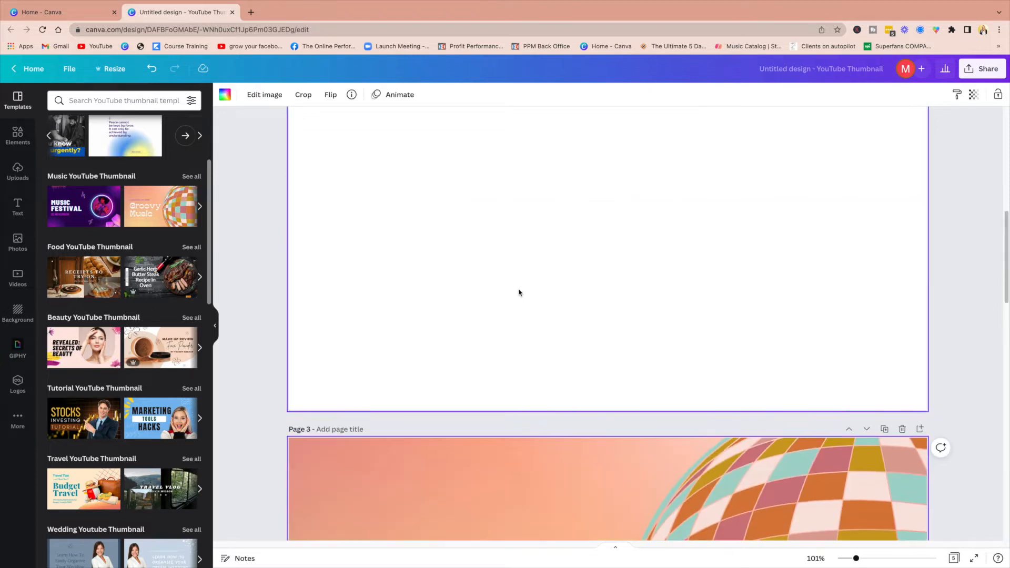
click(518, 290)
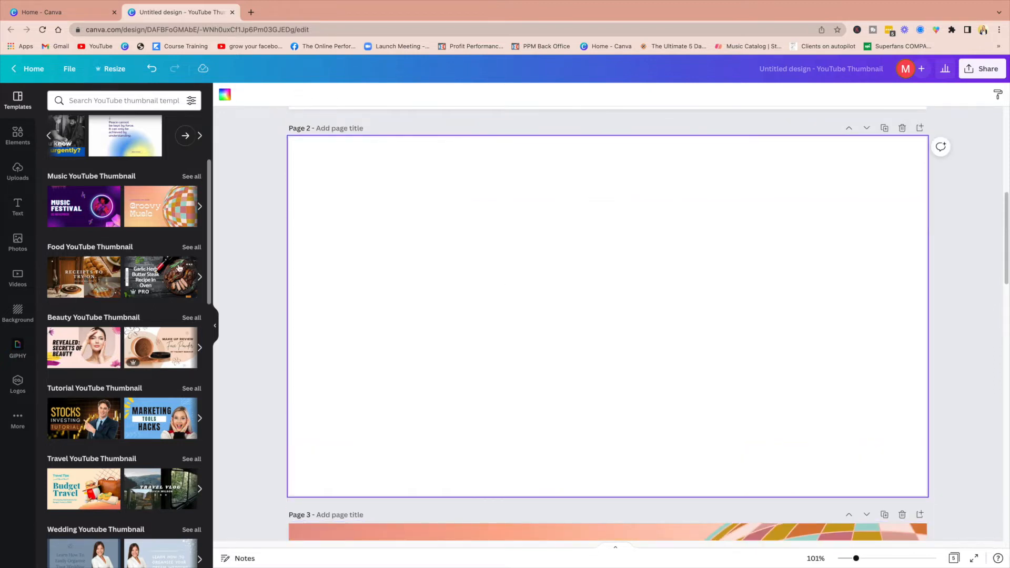
click(153, 415)
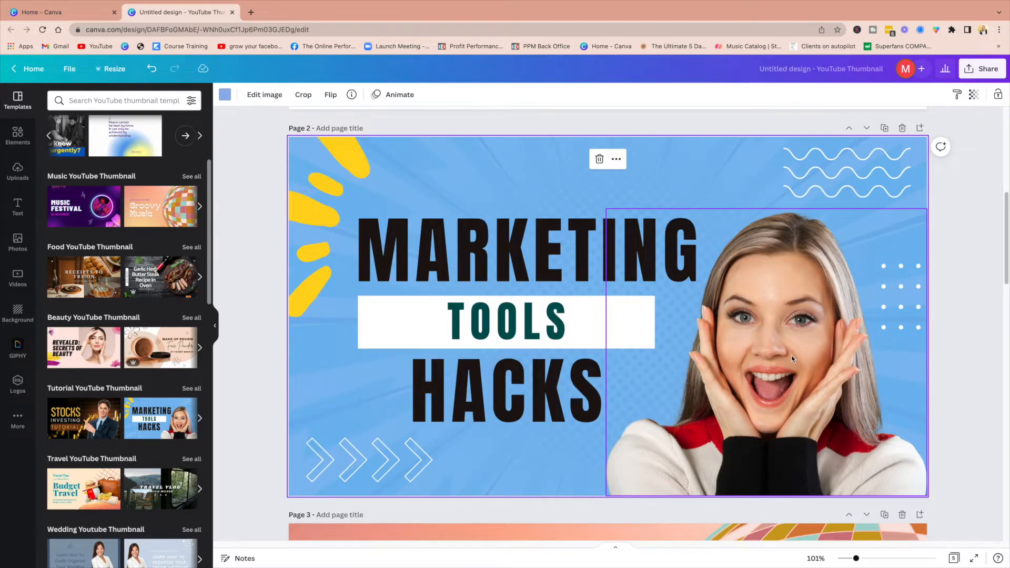
Step: Recolour the page 2 background, trying the brand palette's lime green and settling on its purple
click(847, 174)
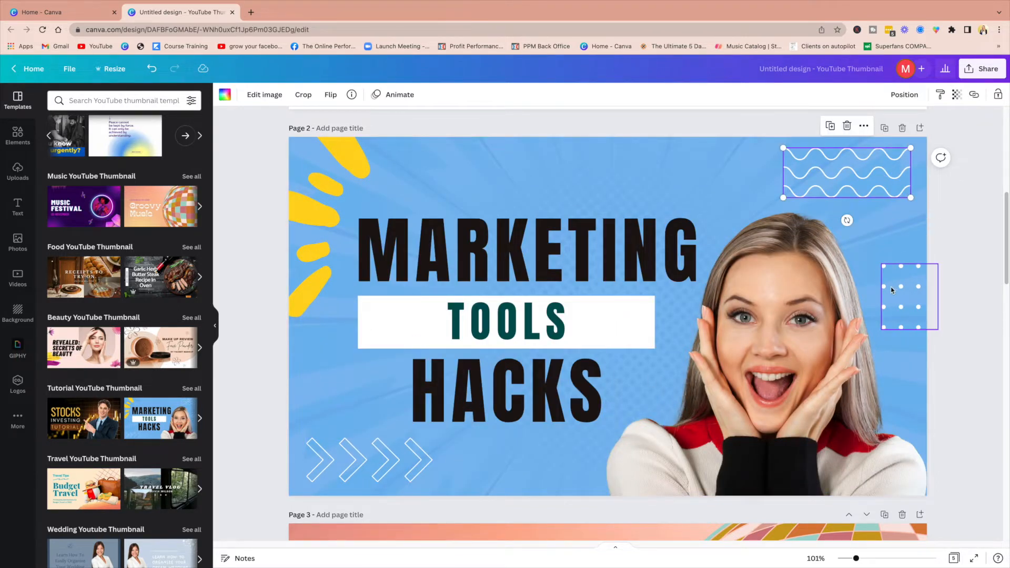
click(658, 194)
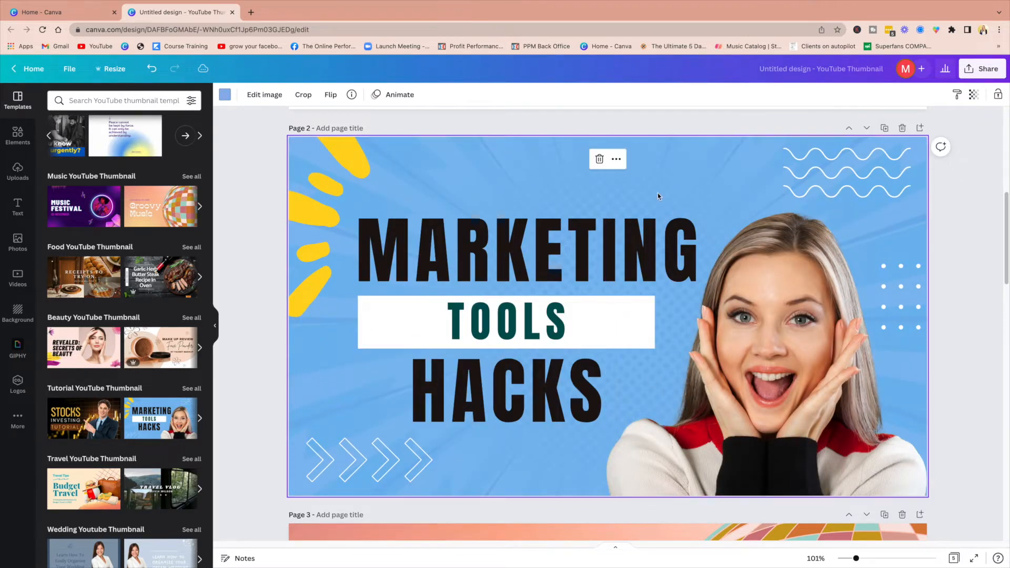
click(225, 96)
click(84, 295)
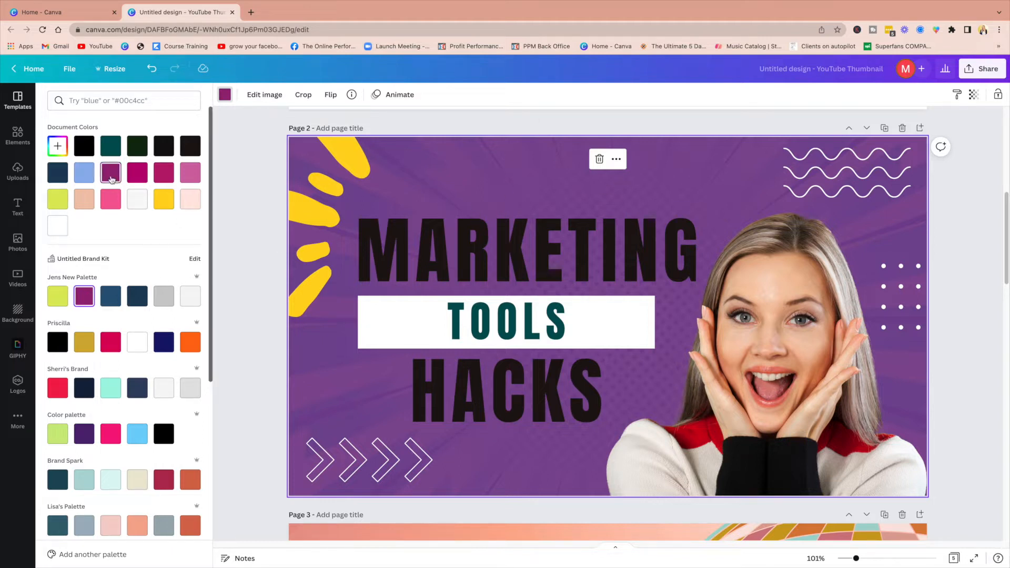
click(51, 299)
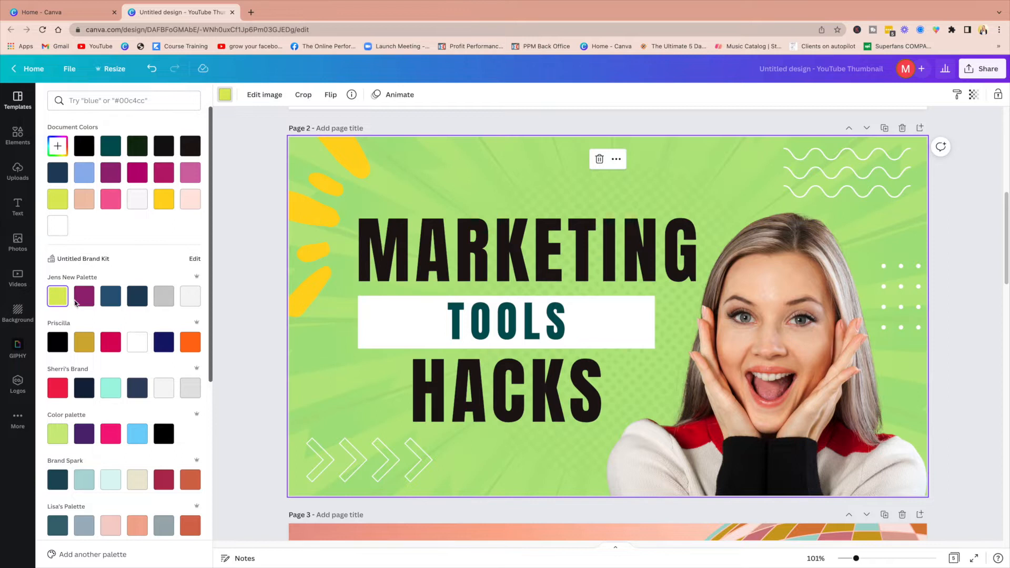
click(76, 301)
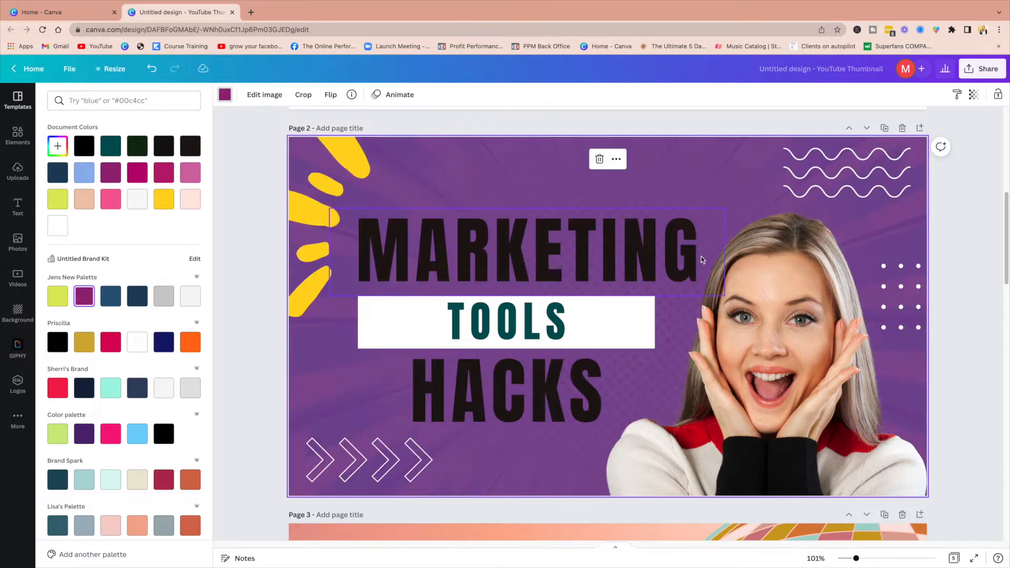
Step: Delete the white wavy lines, dot grid and arrow chevrons from the page 2 thumbnail
click(305, 260)
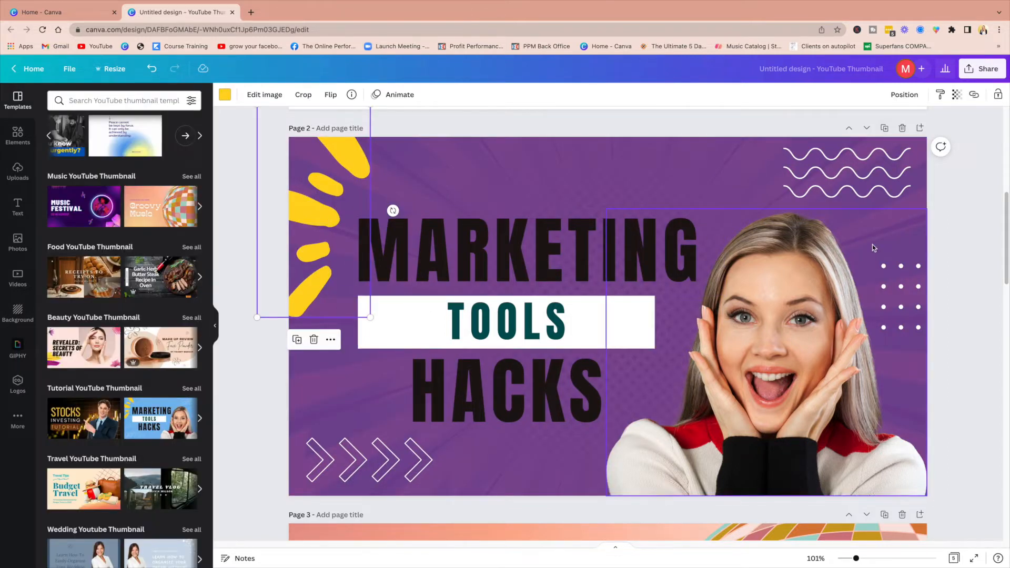
click(879, 193)
key(Delete)
click(906, 298)
key(Delete)
click(416, 479)
key(Delete)
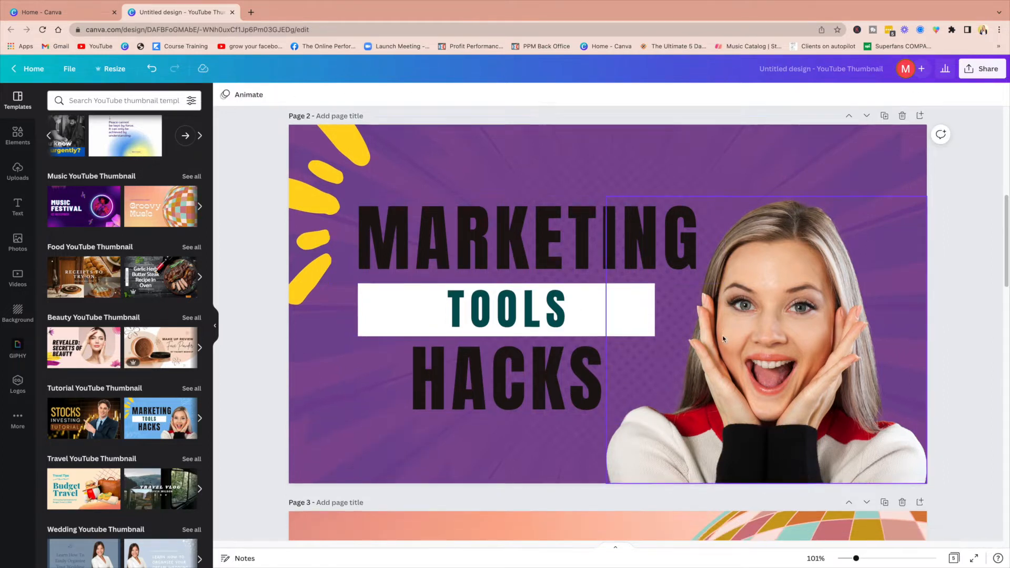
Step: Apply the "Music Festival" thumbnail template to the blank page 1
scroll(731, 339, down, 10)
scroll(696, 359, down, 10)
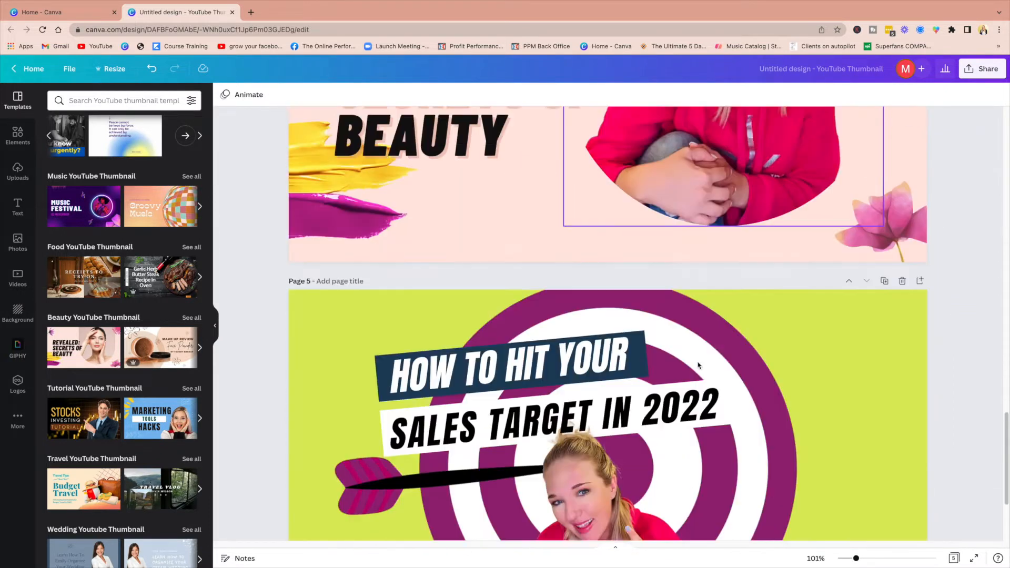
scroll(700, 365, up, 5)
scroll(700, 365, up, 10)
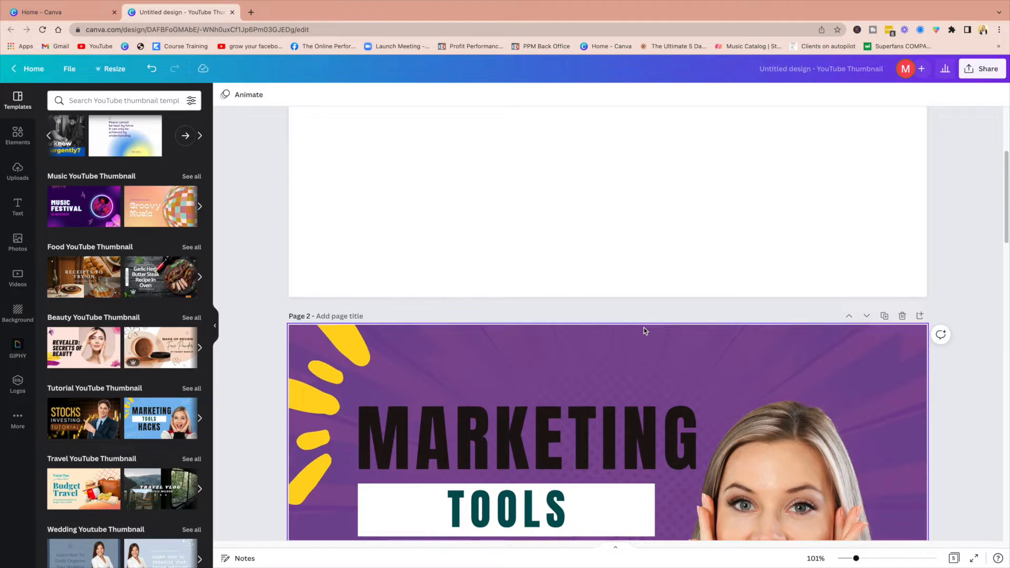
scroll(645, 332, up, 3)
click(82, 212)
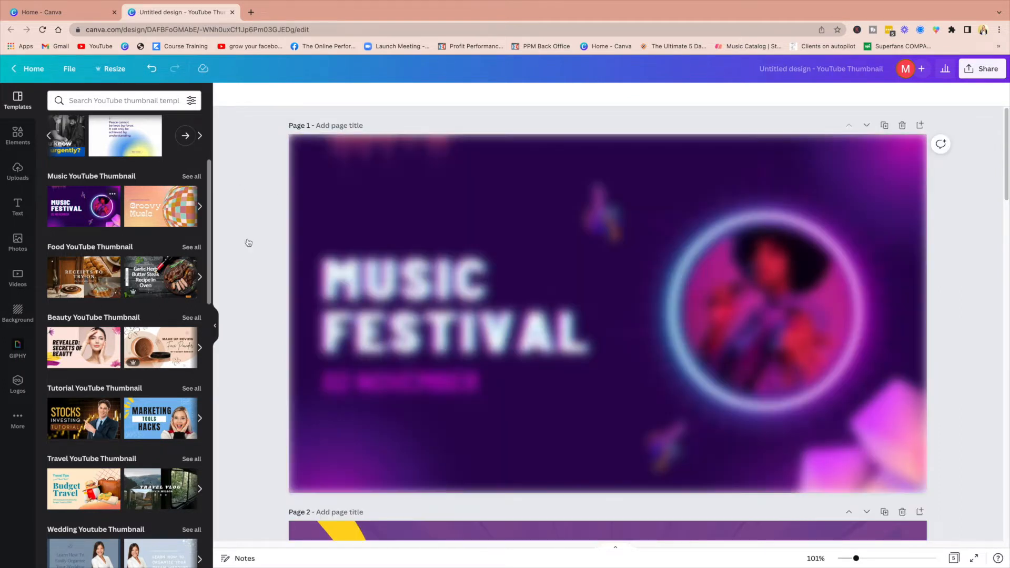
scroll(804, 368, down, 5)
scroll(807, 364, up, 5)
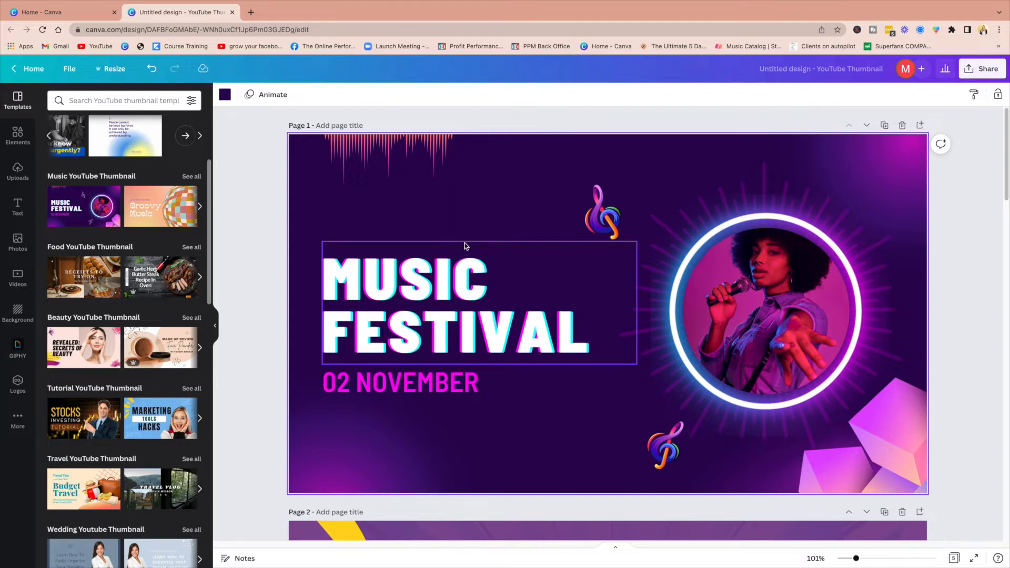
scroll(636, 297, down, 20)
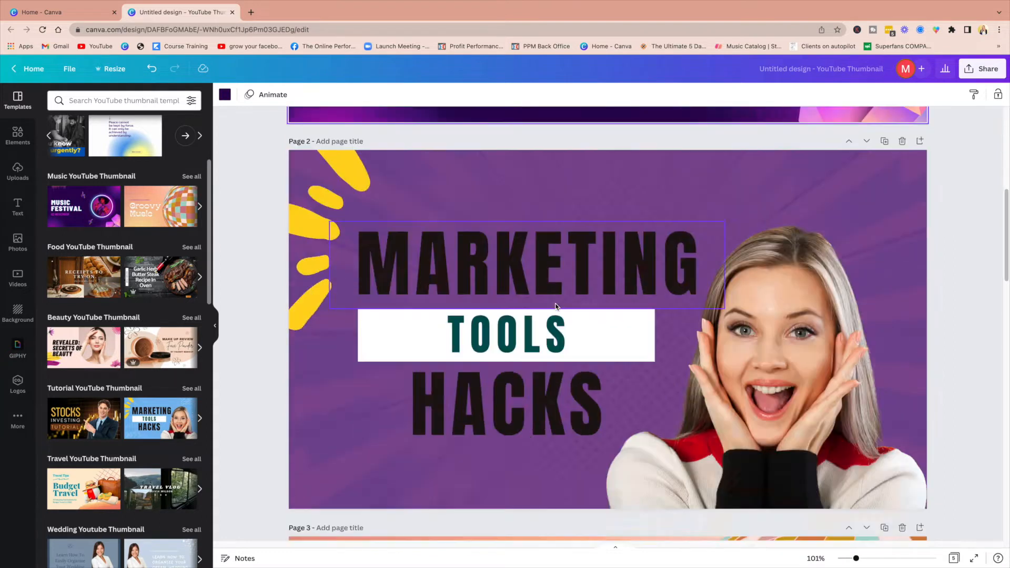
scroll(649, 309, up, 20)
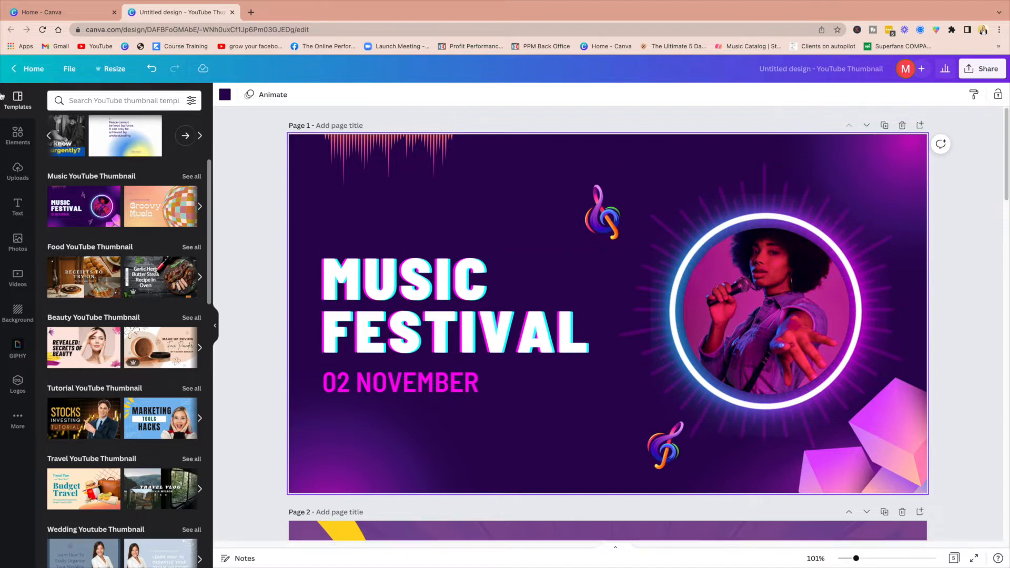
Step: Leave the thumbnail design for the home page and open the choices for creating a new design
click(29, 72)
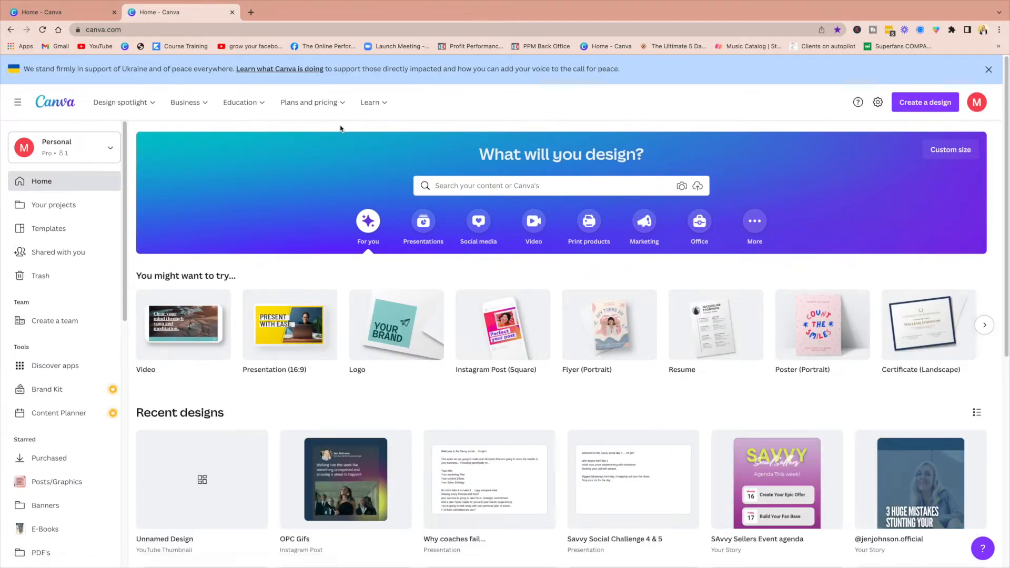
click(957, 108)
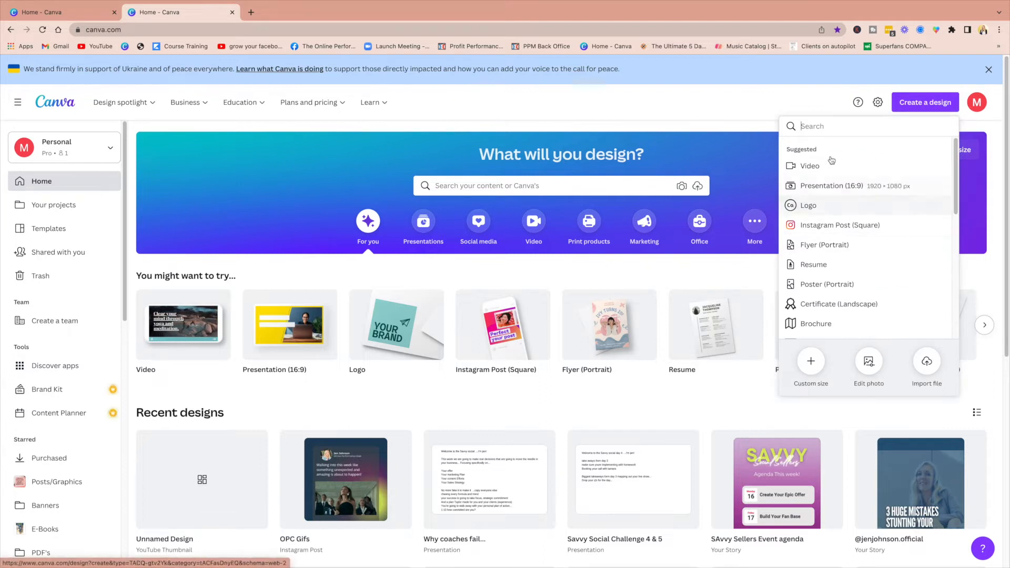
text(car)
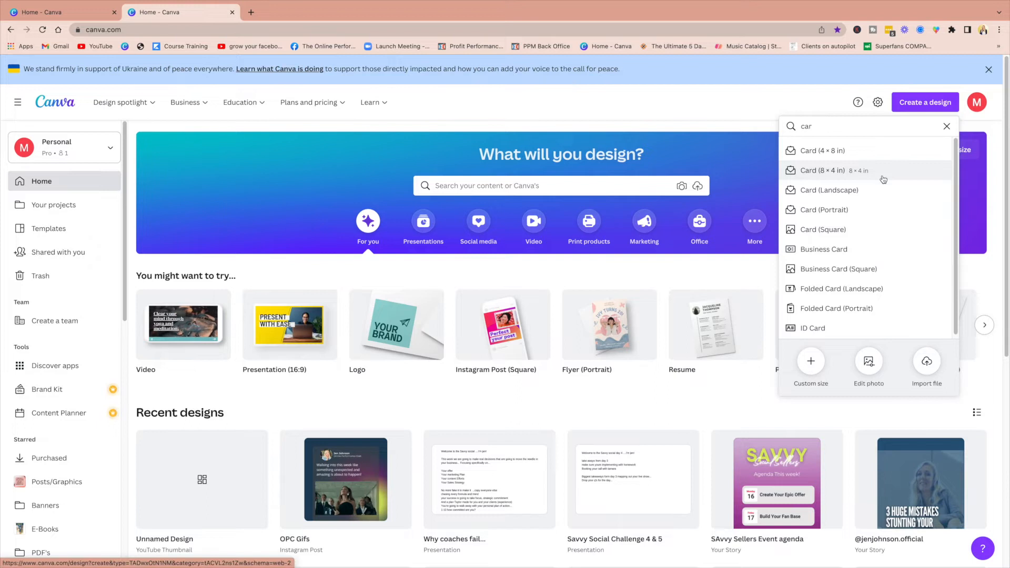
key(BackSpace)
key(BackSpace)
key(BackSpace)
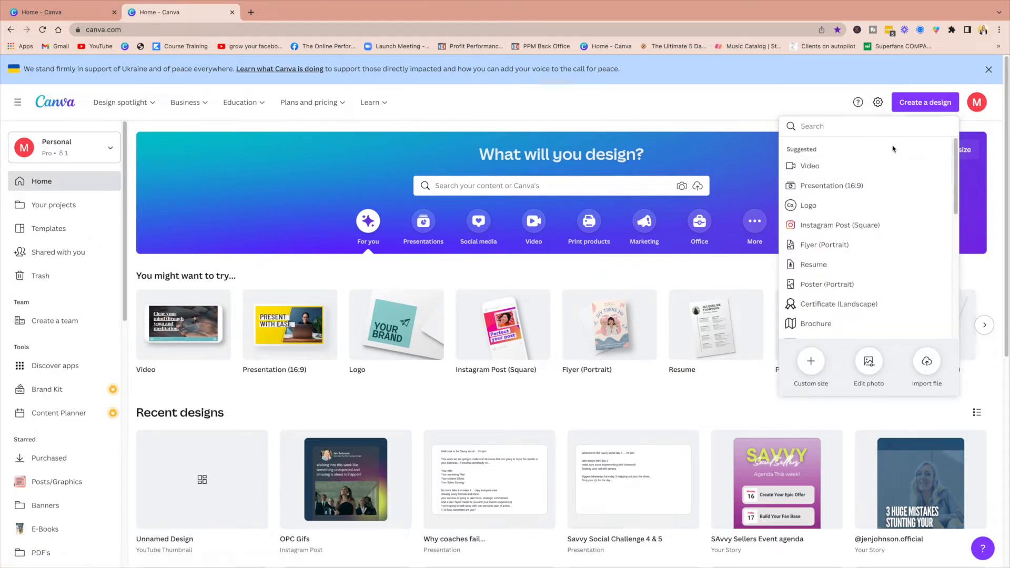
Step: Create a new Instagram Post (Square) design and search its templates for "carousel"
click(846, 227)
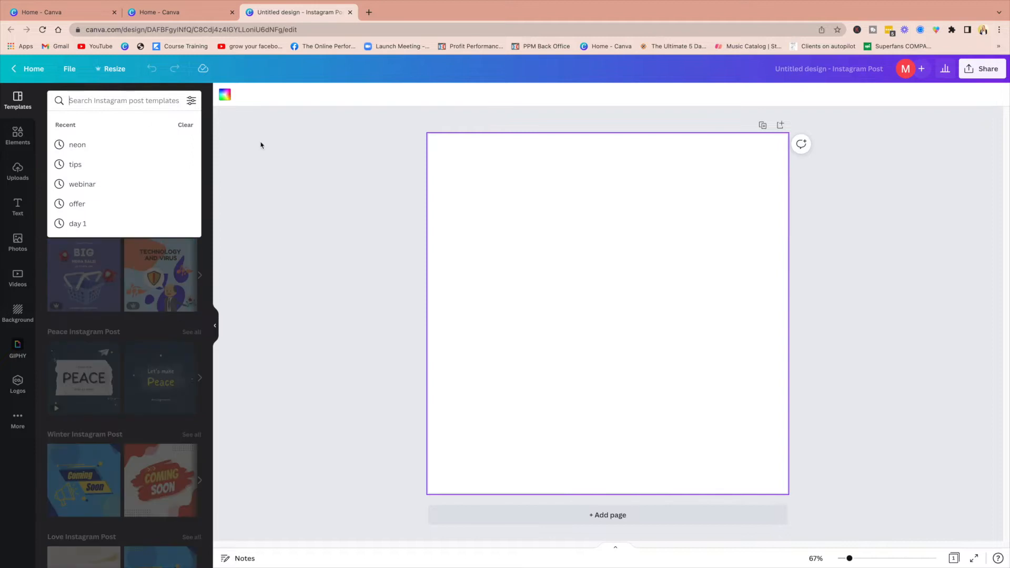
text(carousel)
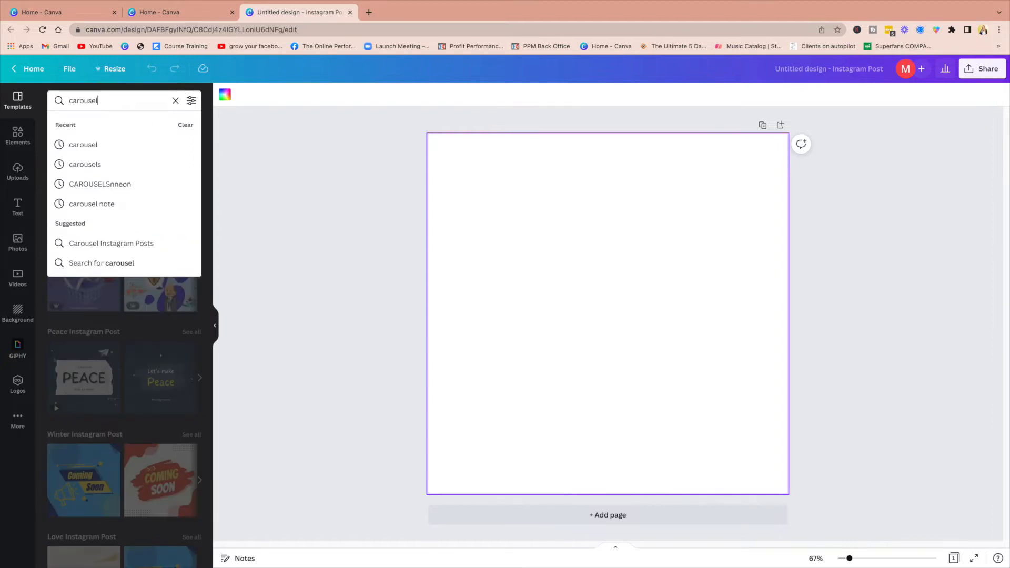
key(Return)
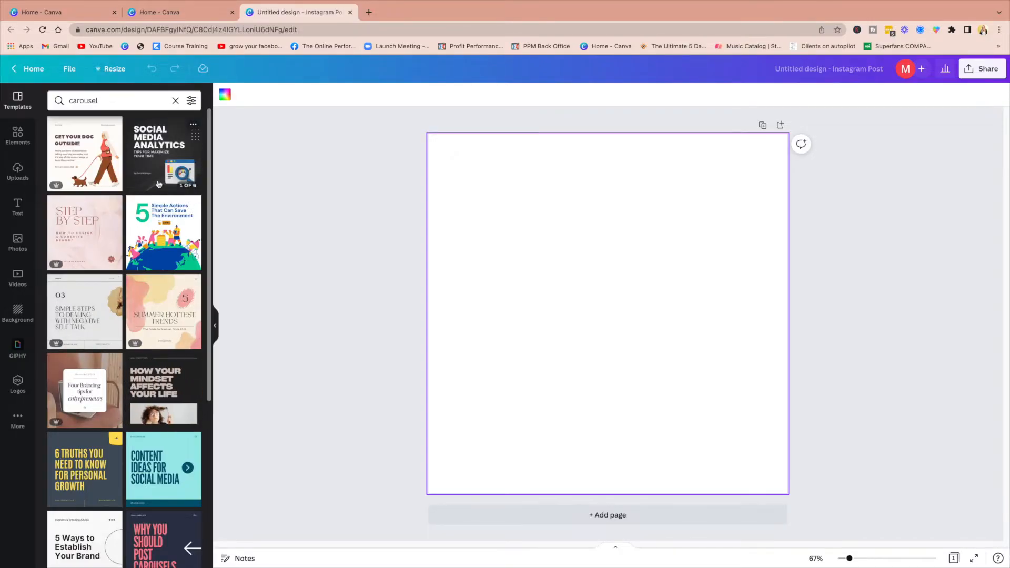
Step: Find the white "5 Ways to Establish Your Brand" carousel template and apply its cover to page 1
scroll(158, 184, down, 5)
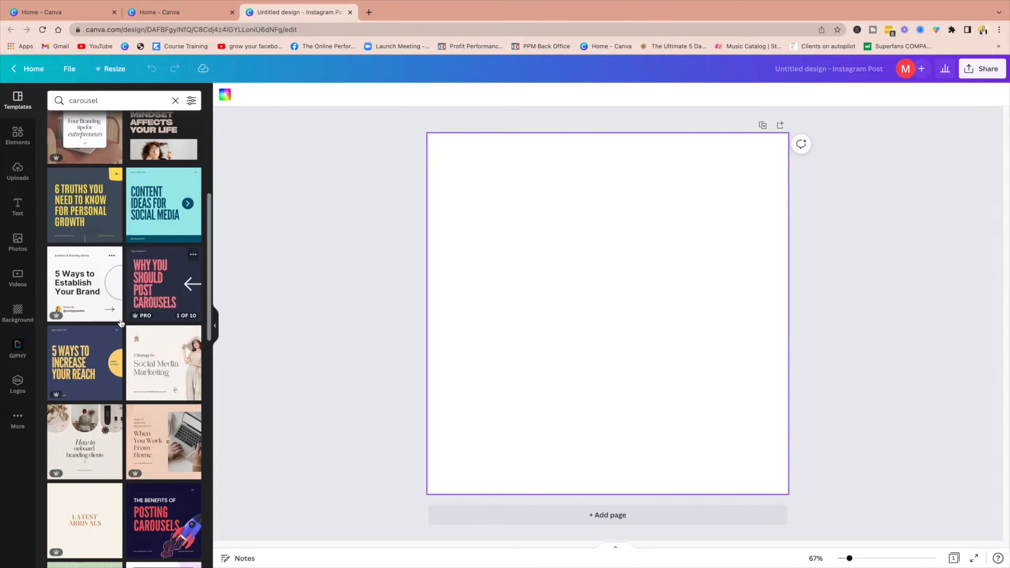
click(92, 285)
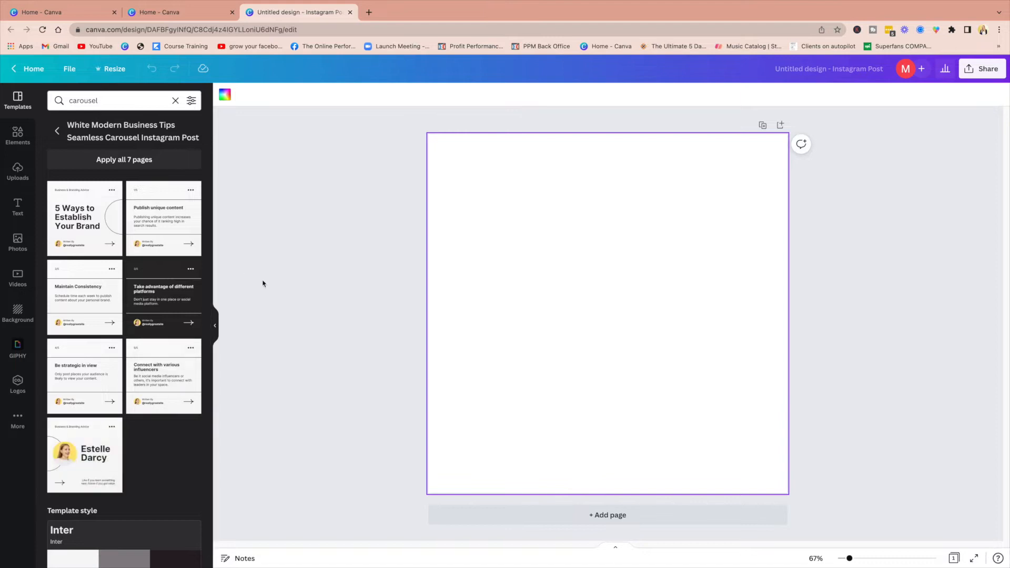
click(79, 218)
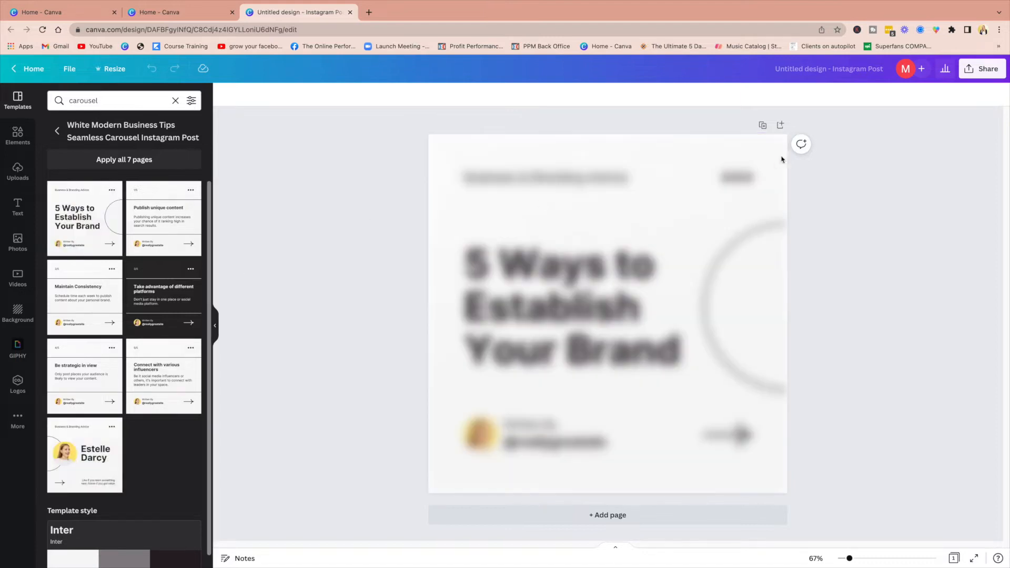
Step: Add three pages and apply the "Publish unique content", "Maintain Consistency" and "Take advantage of different platforms" layouts to them in that order
click(781, 124)
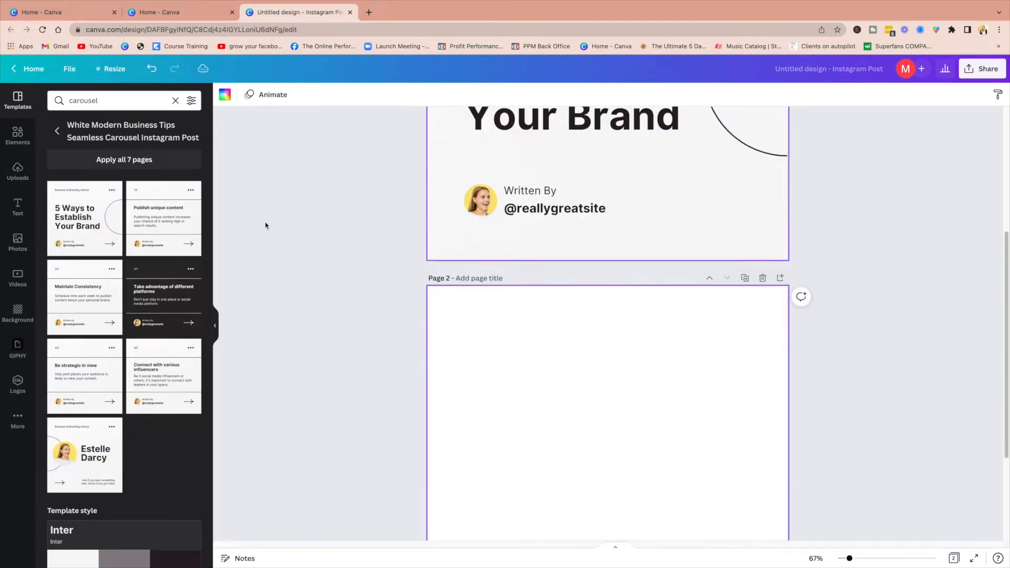
click(161, 221)
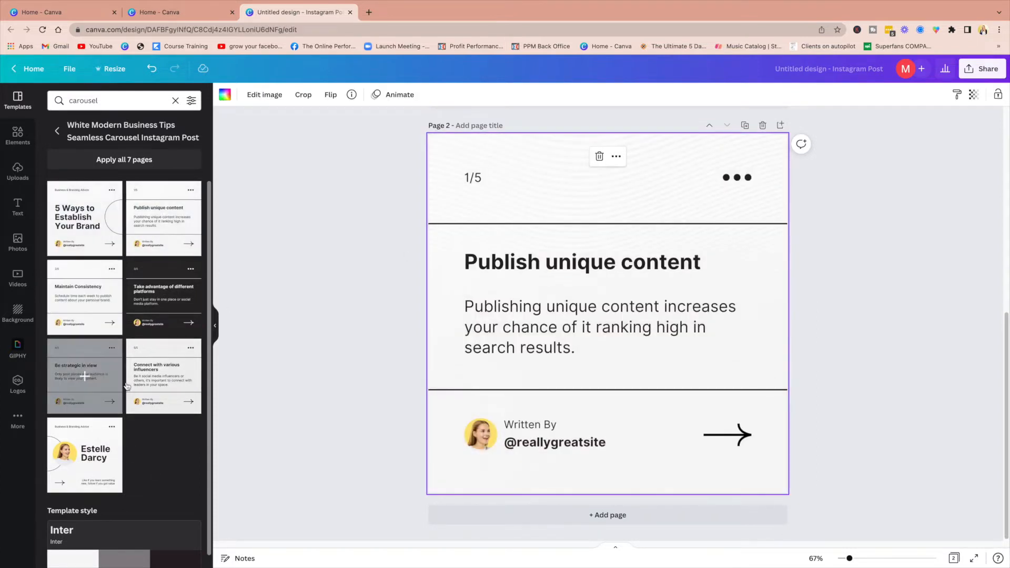
click(780, 125)
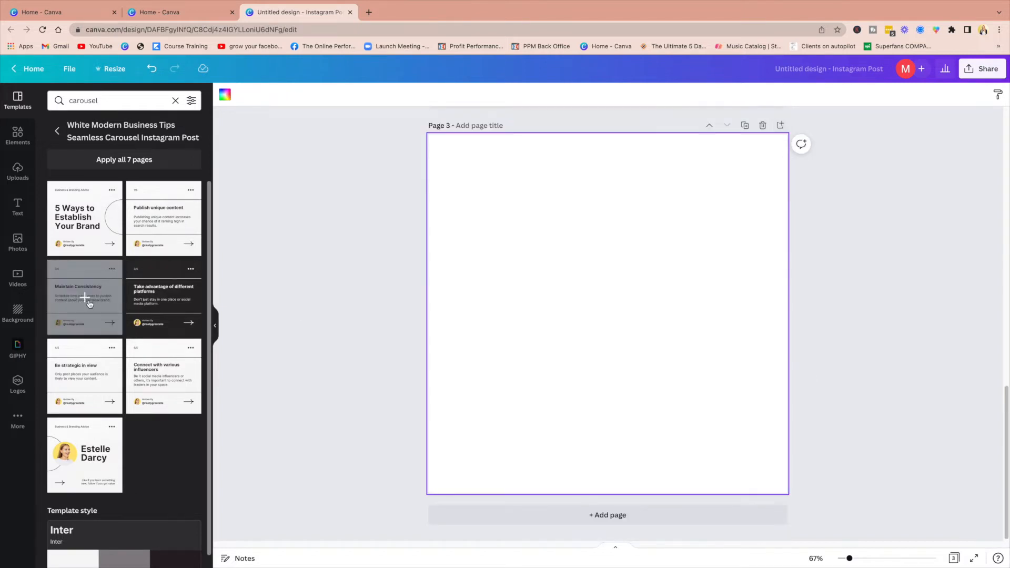
click(90, 303)
click(781, 125)
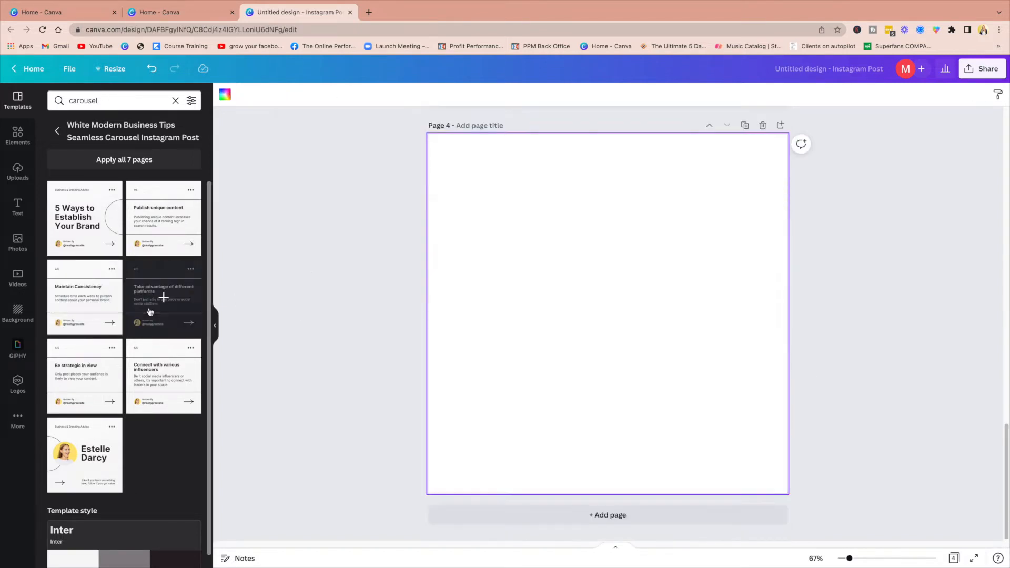
click(150, 311)
Step: Examine the fonts available for the "5 Ways to Establish Your Brand" title on page 1
scroll(471, 348, up, 20)
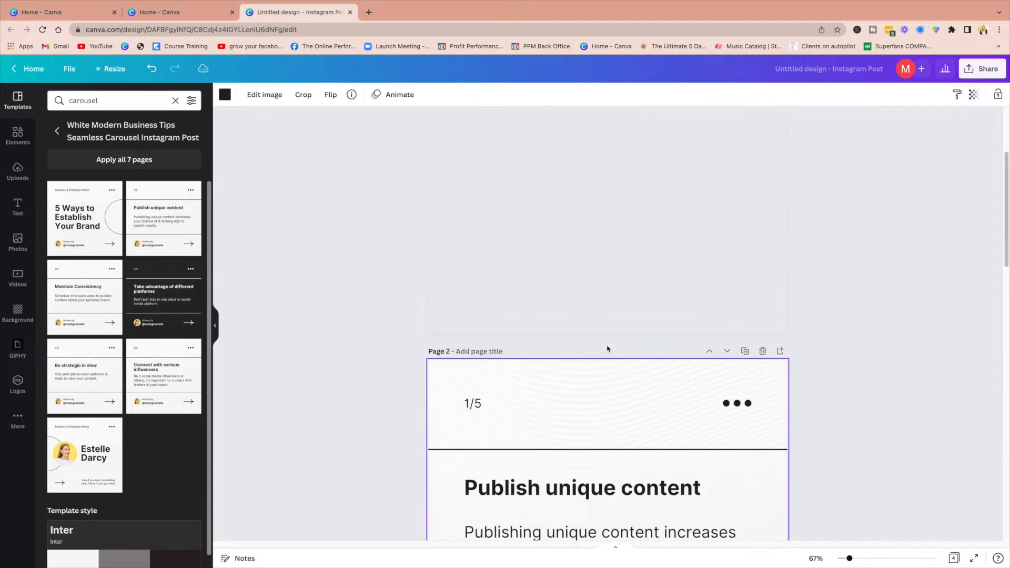
click(461, 321)
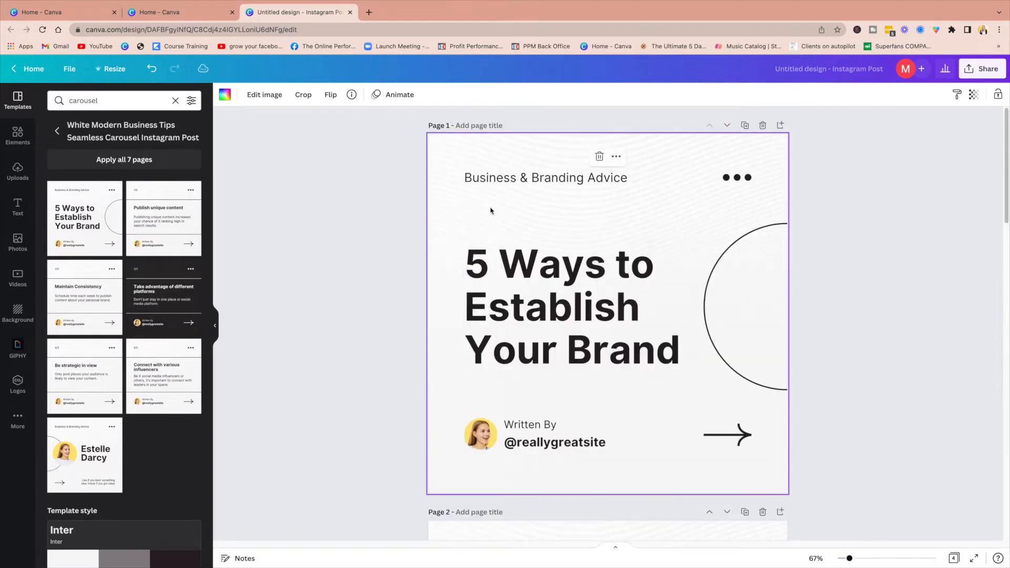
click(560, 298)
click(260, 95)
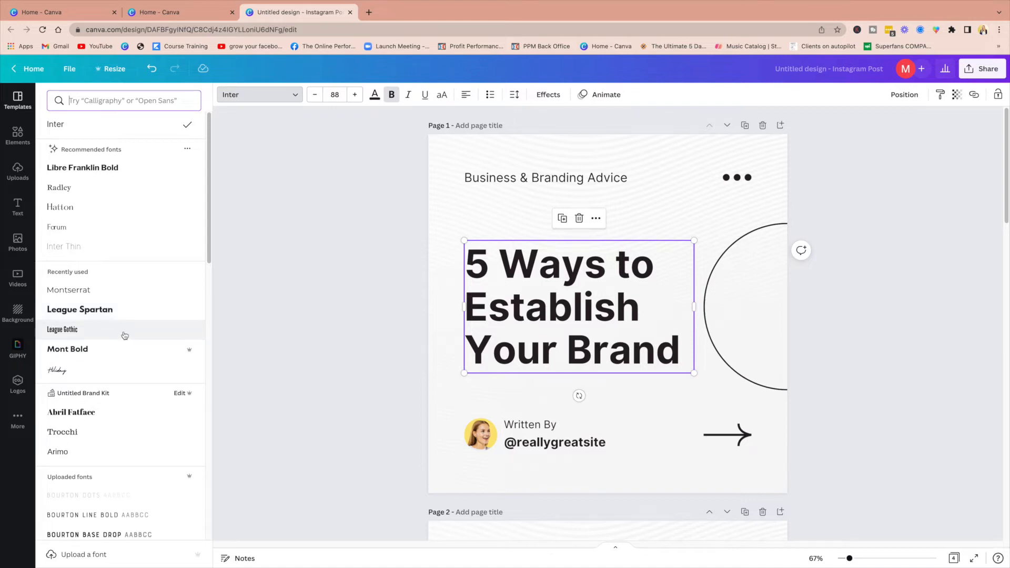
scroll(114, 344, down, 10)
scroll(114, 345, down, 15)
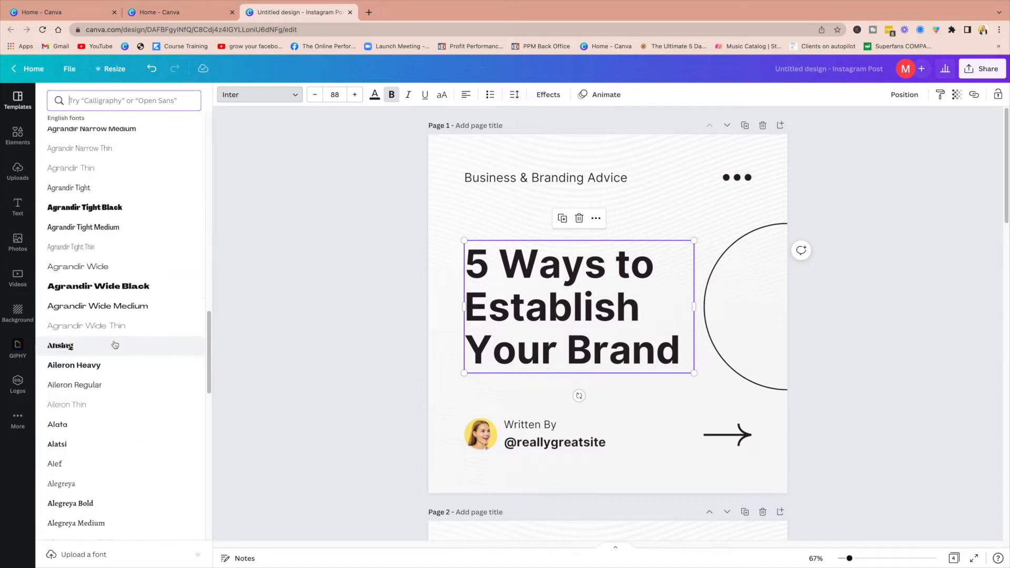
scroll(114, 345, up, 20)
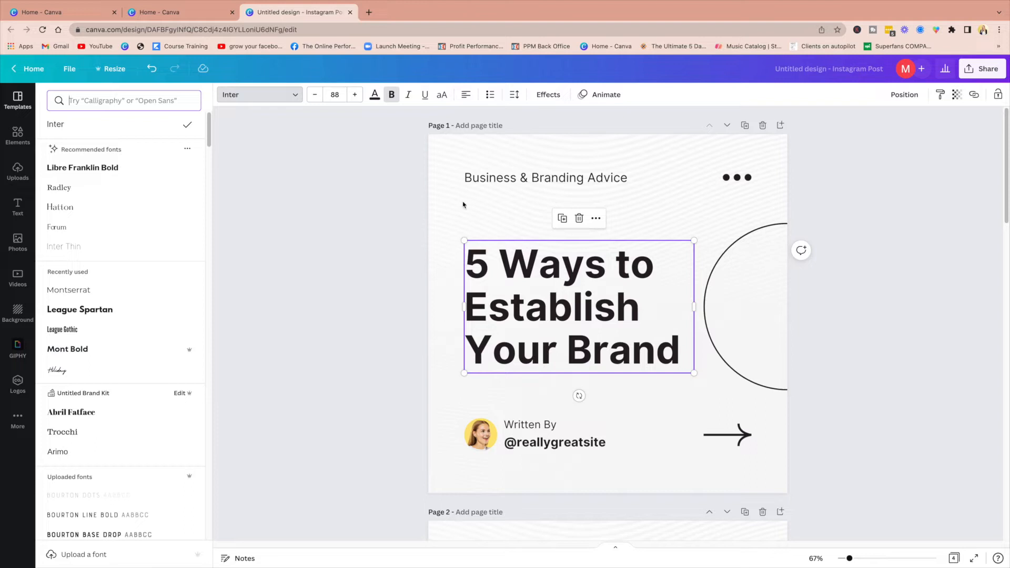
Step: Review the editable title, author photo and handle on the carousel cover, and look through the following pages
click(609, 256)
scroll(586, 267, down, 1)
double_click(570, 247)
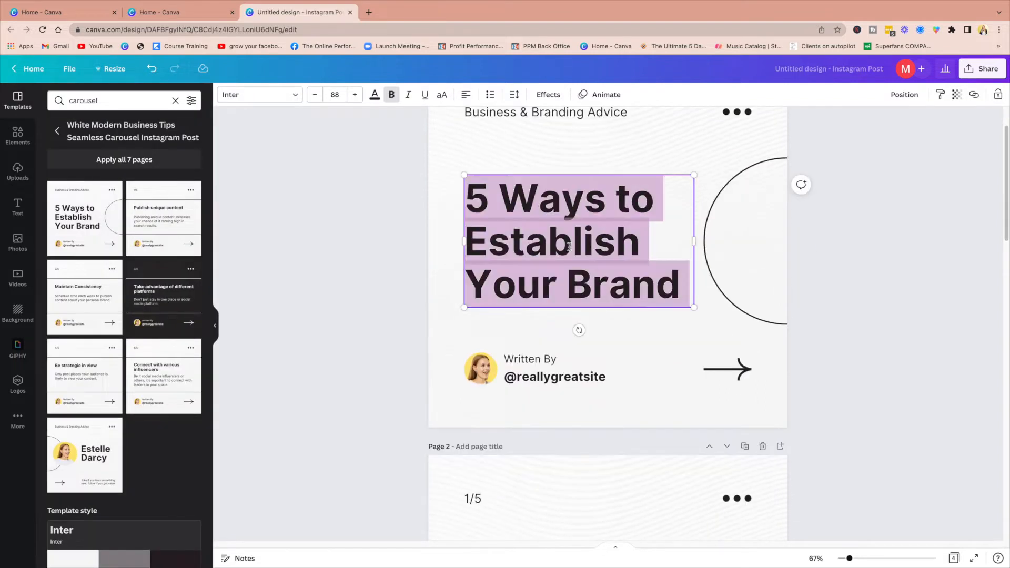
click(482, 378)
click(545, 377)
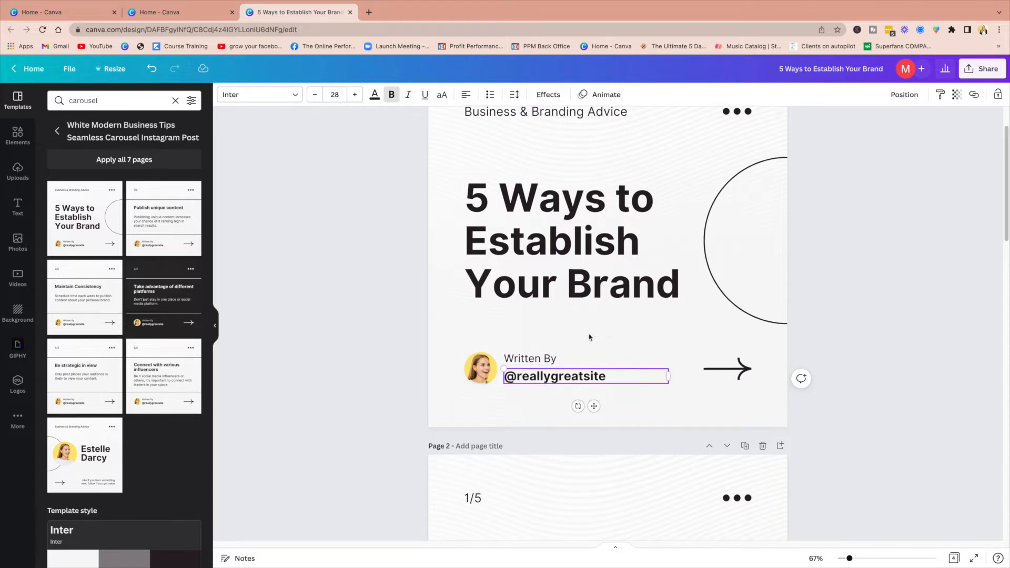
scroll(591, 338, down, 5)
scroll(607, 318, down, 10)
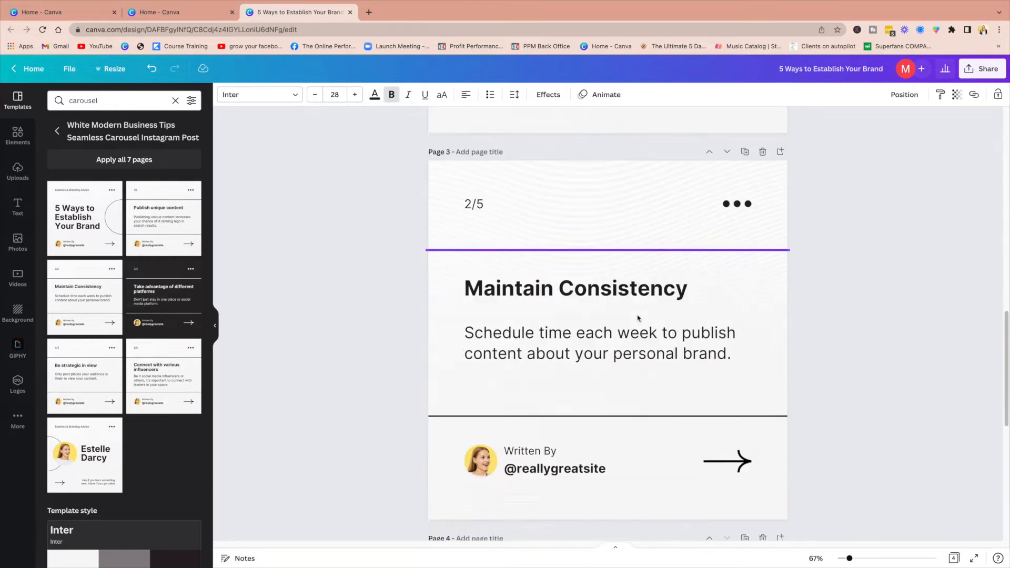
Step: Review the editable headings and body text on the four carousel pages, from the cover to "Take advantage of different platforms"
scroll(638, 318, down, 4)
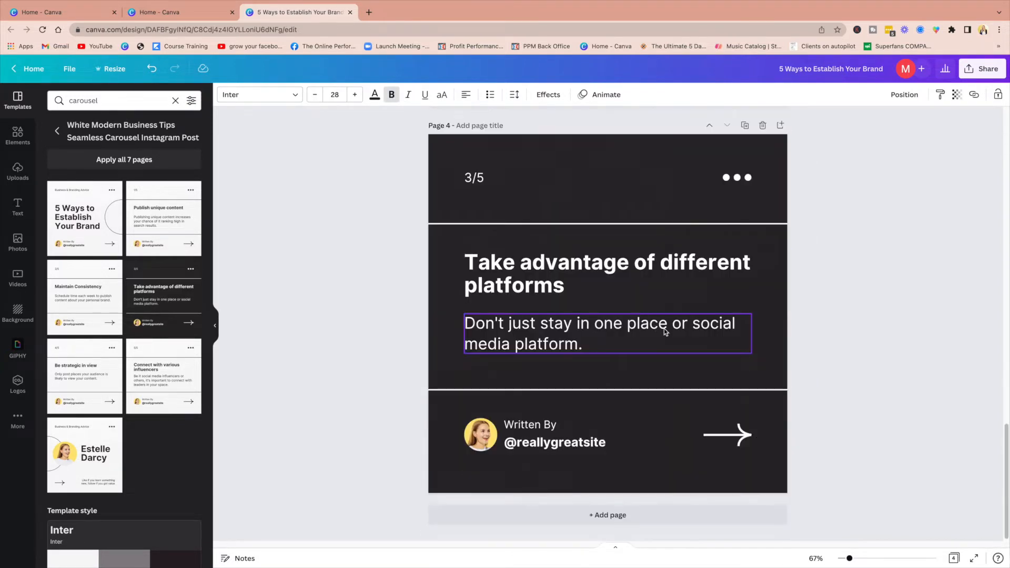
click(583, 278)
click(590, 326)
click(510, 285)
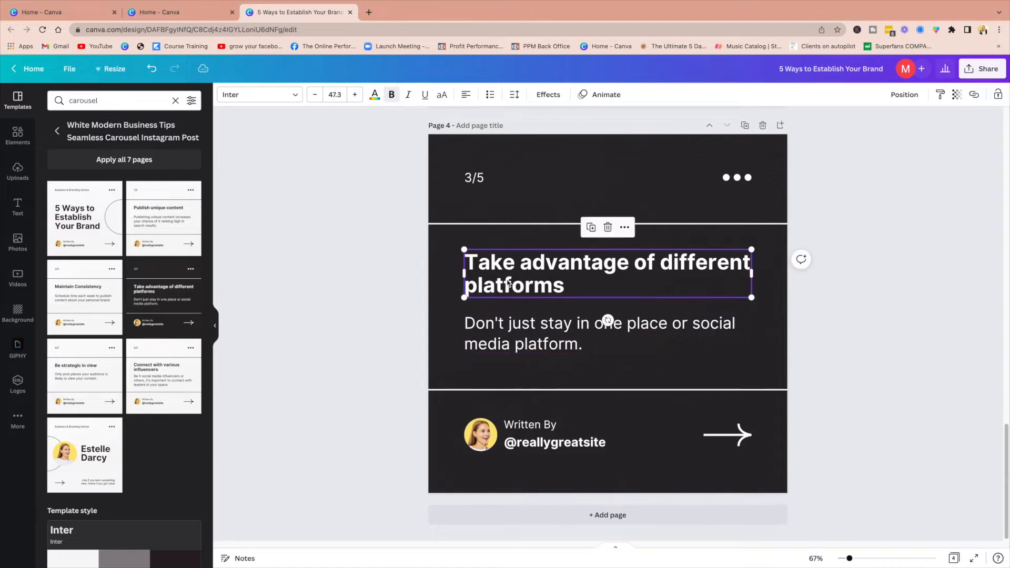
scroll(581, 300, up, 10)
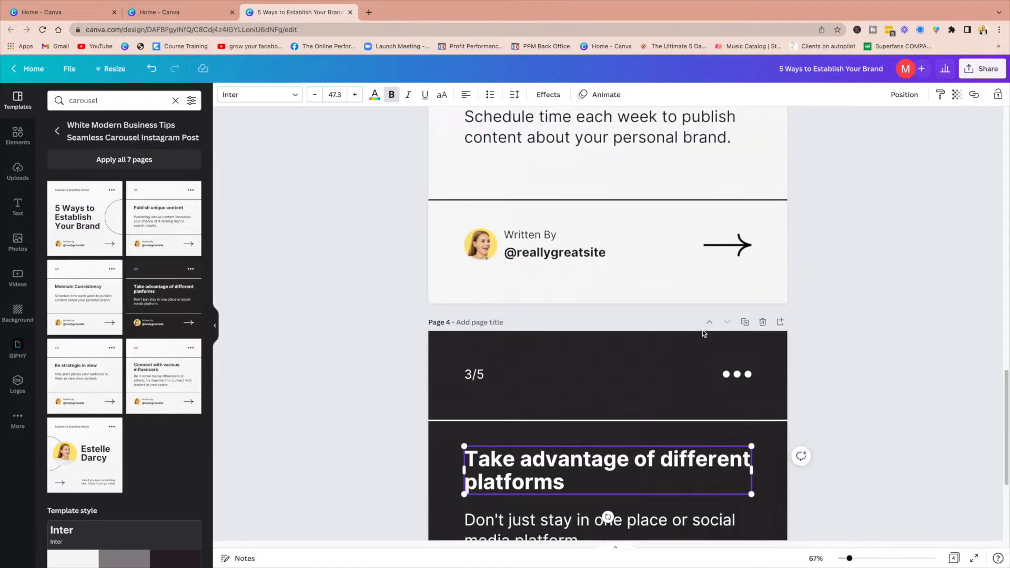
click(576, 432)
click(591, 403)
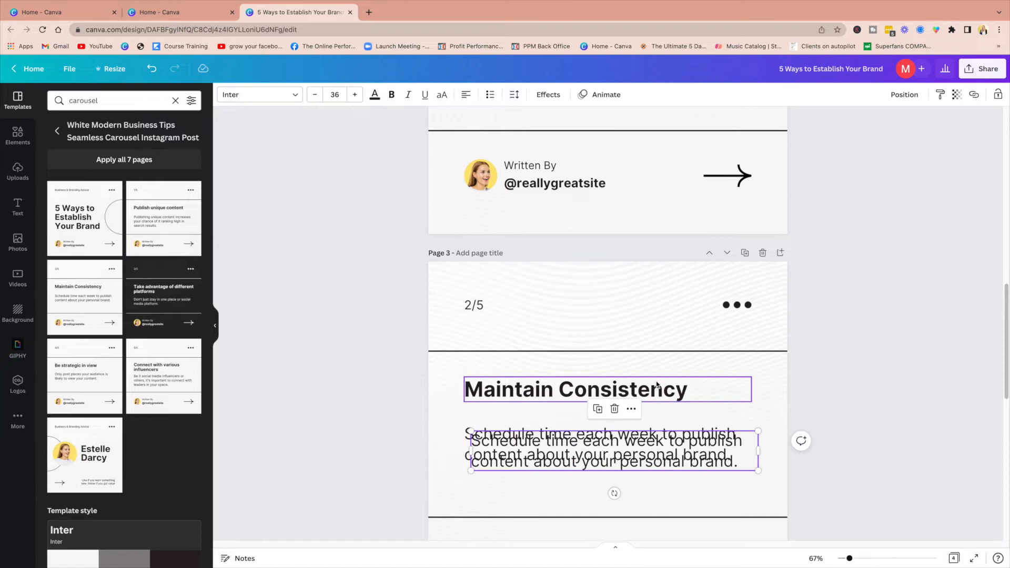
scroll(655, 384, up, 5)
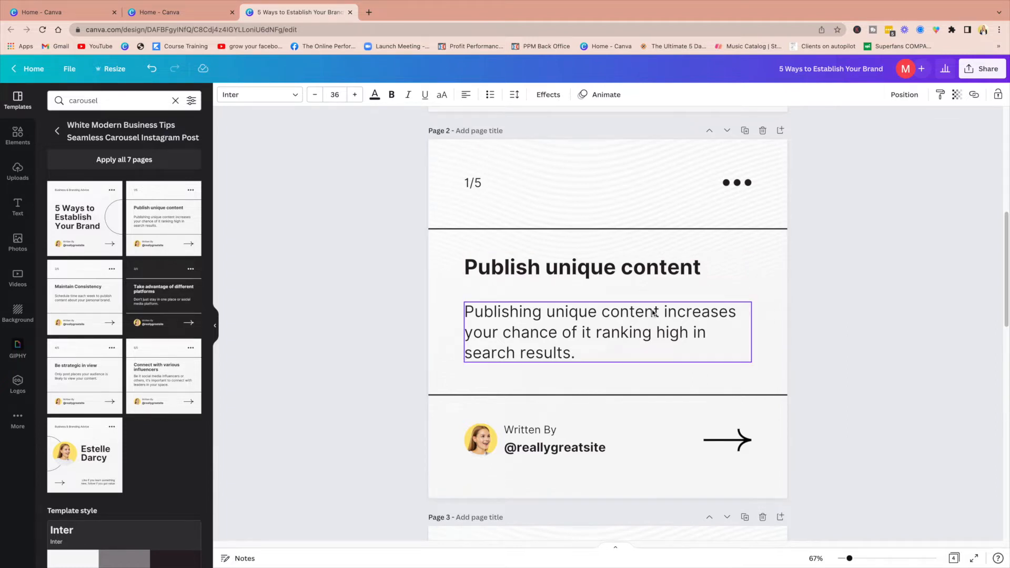
scroll(652, 313, down, 15)
scroll(652, 312, up, 20)
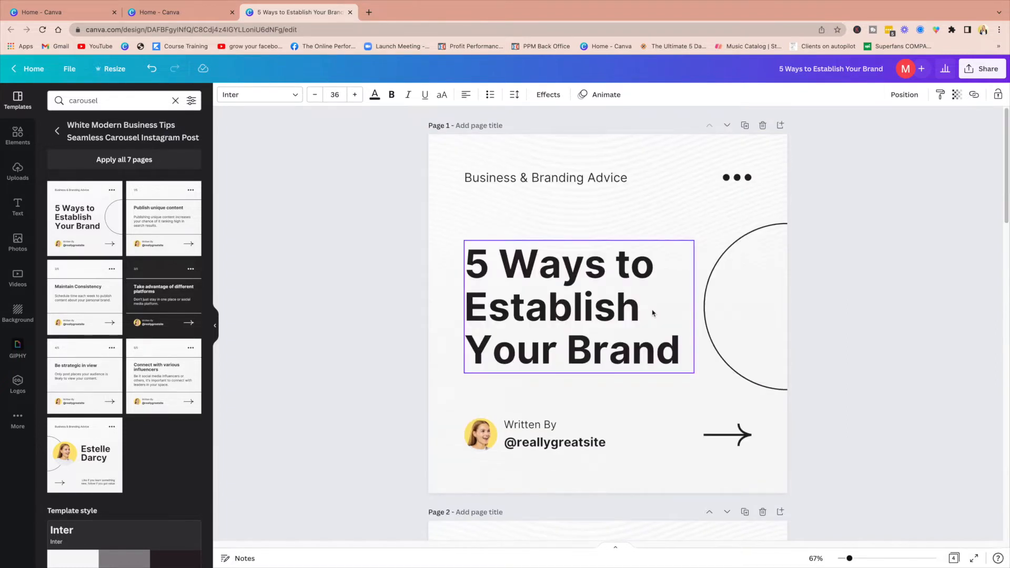
scroll(652, 312, down, 20)
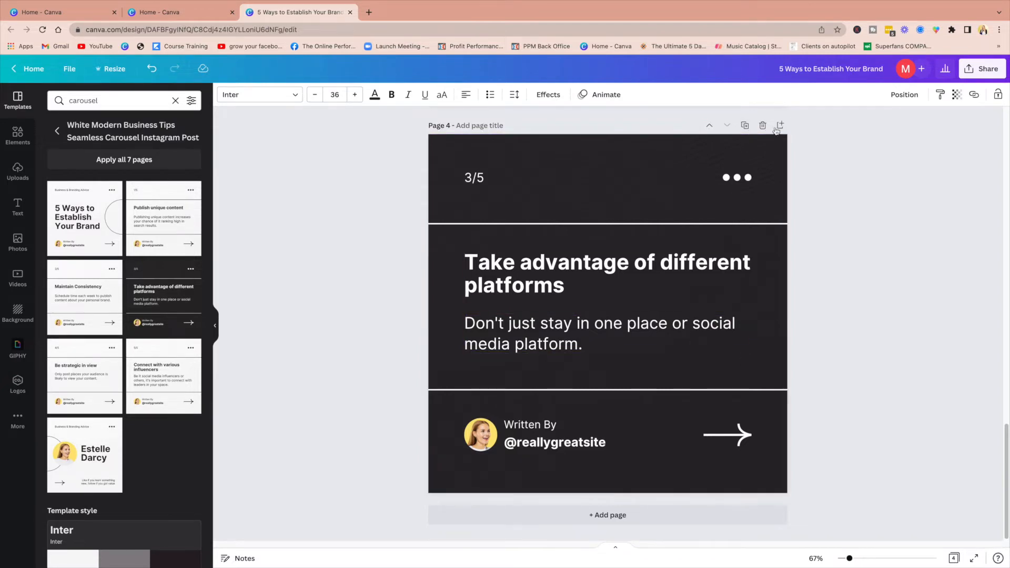
Step: Add a blank fifth page and search the Instagram post templates for "carousel"
click(743, 126)
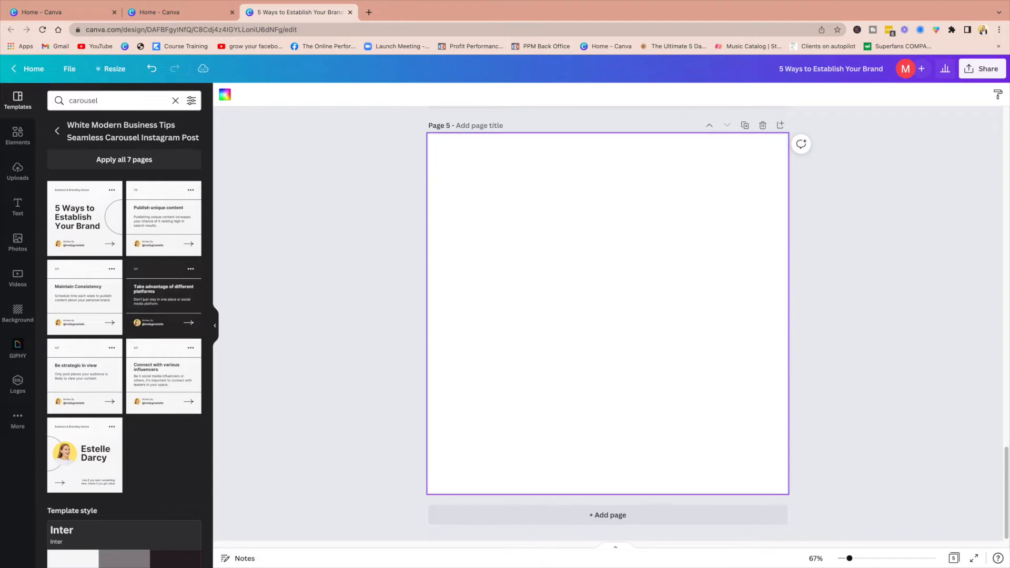
click(16, 97)
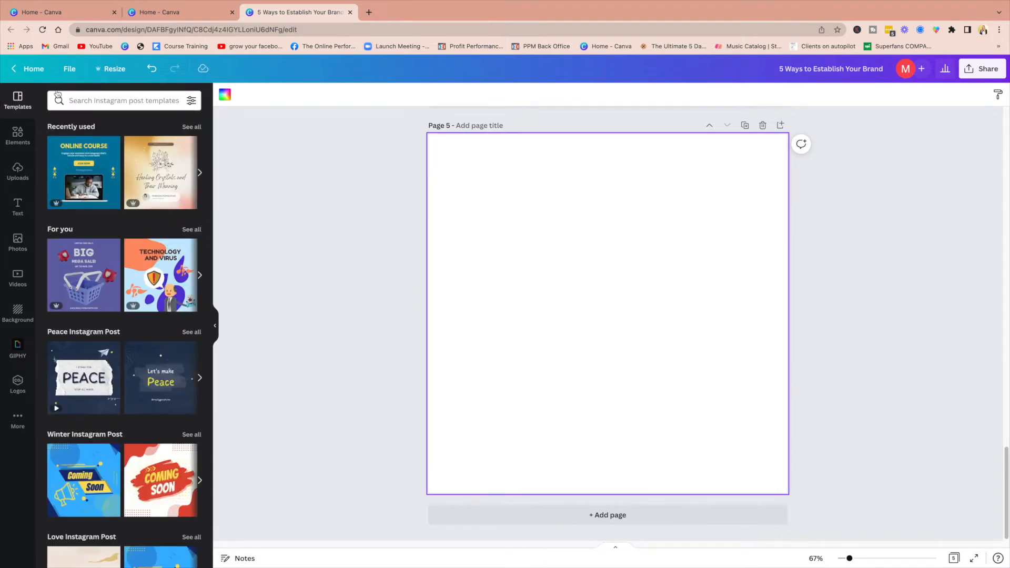
scroll(121, 325, down, 5)
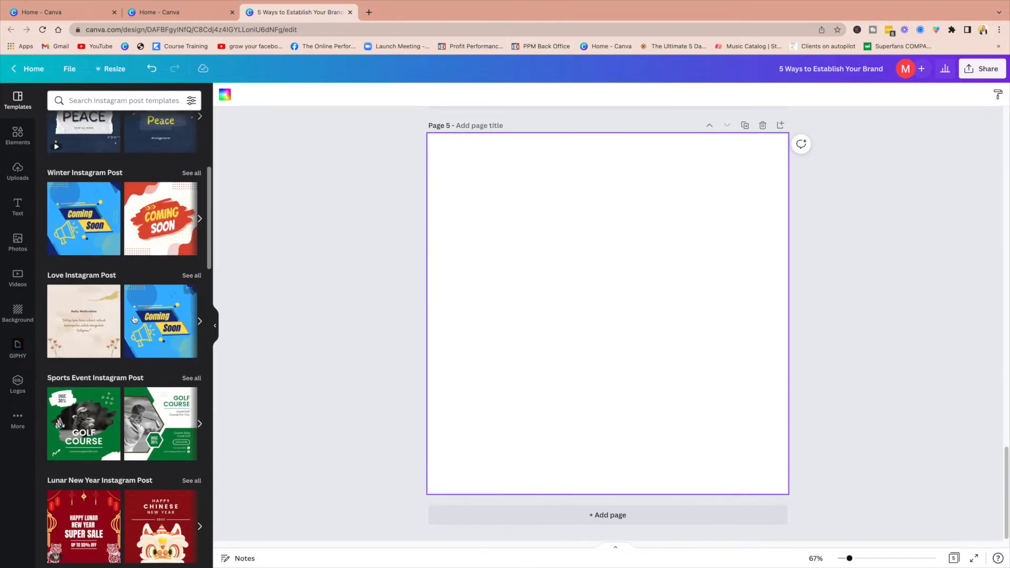
click(76, 101)
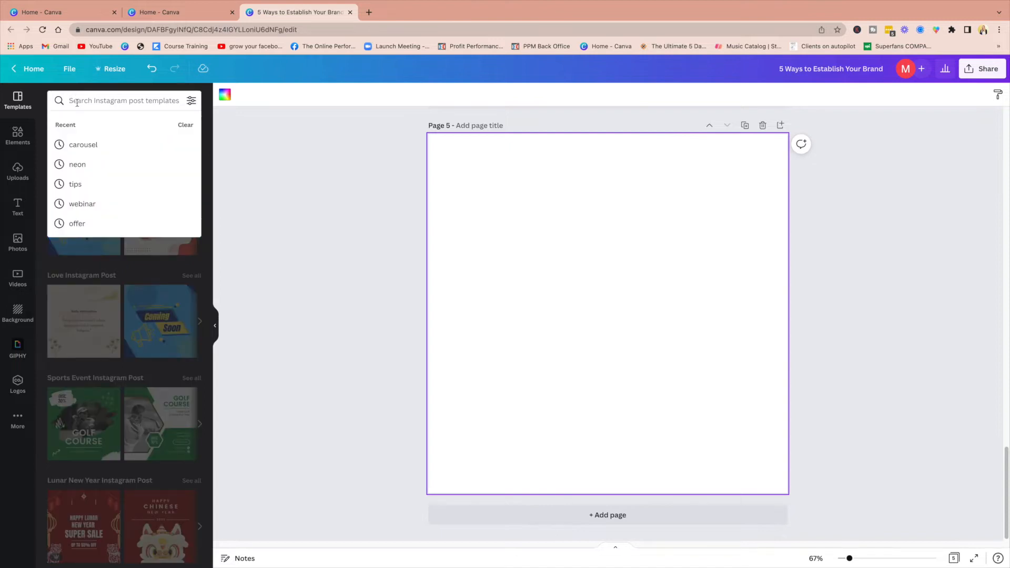
text(carouse)
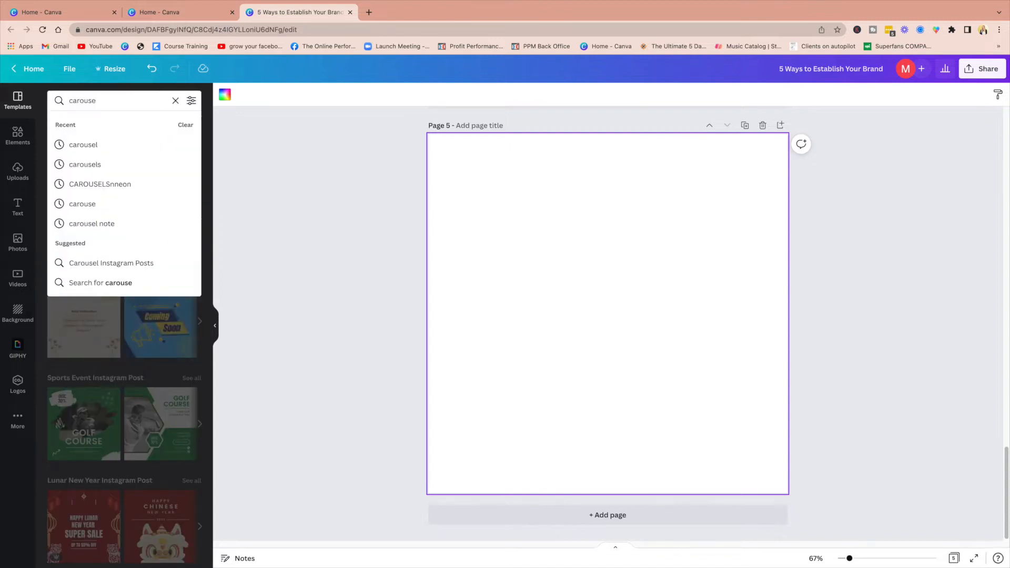
click(118, 147)
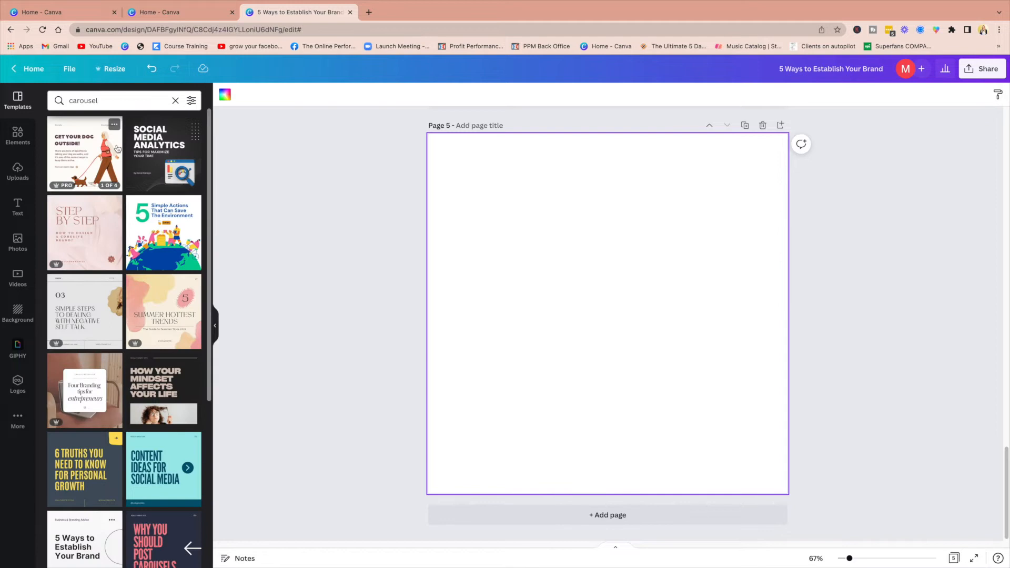
Step: Apply the black "Social Media Analytics" cover to page 5, and add pages with the "Set a Baseline" and "Create a Multi-Channel Dashboard" layouts
click(138, 166)
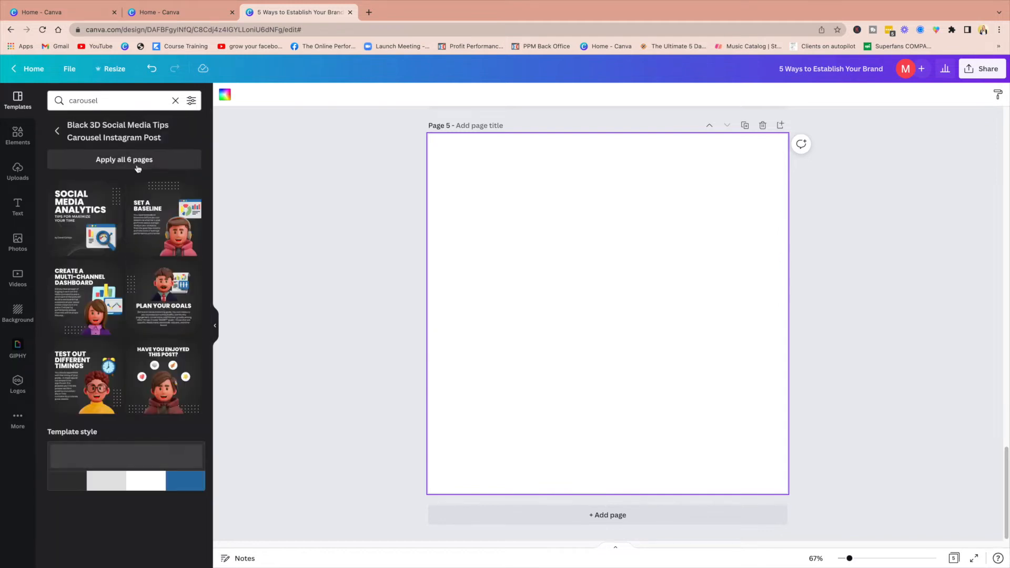
click(84, 218)
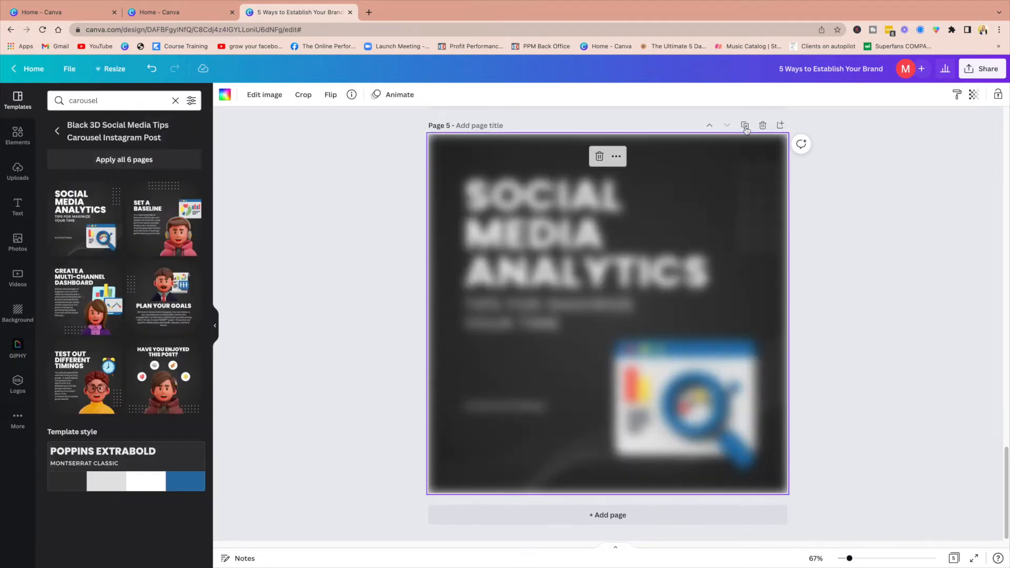
click(194, 255)
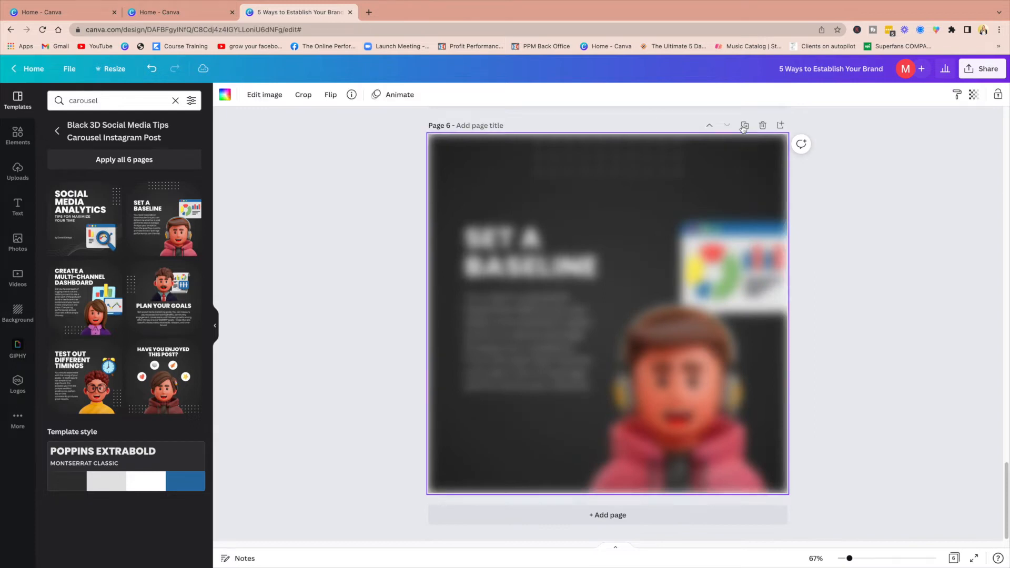
scroll(701, 207, up, 4)
scroll(701, 207, down, 4)
click(744, 119)
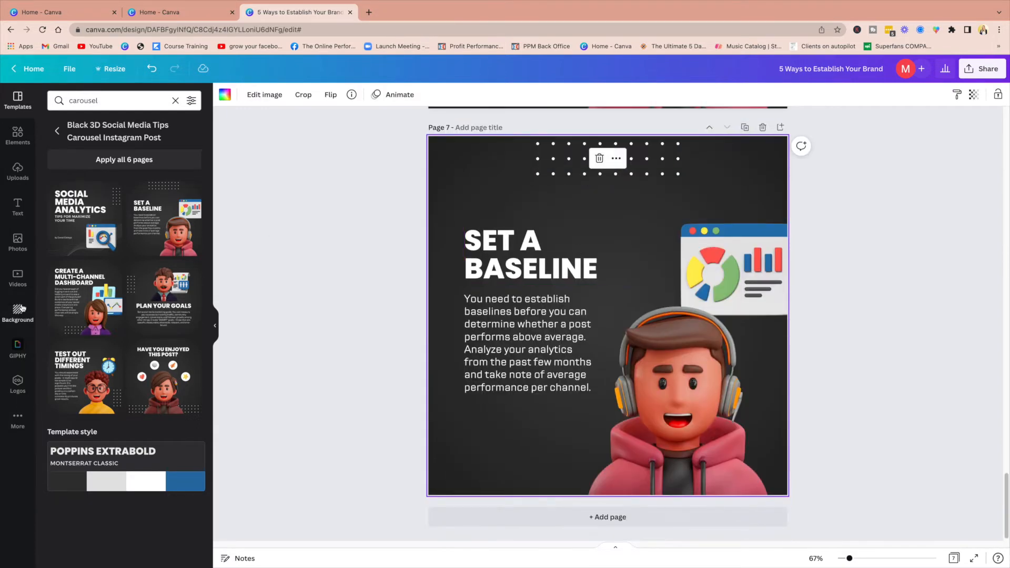
click(85, 297)
click(692, 295)
Step: Change the background of the "Social Media Analytics" cover on page 5 to the brand kit's purple
scroll(697, 300, up, 8)
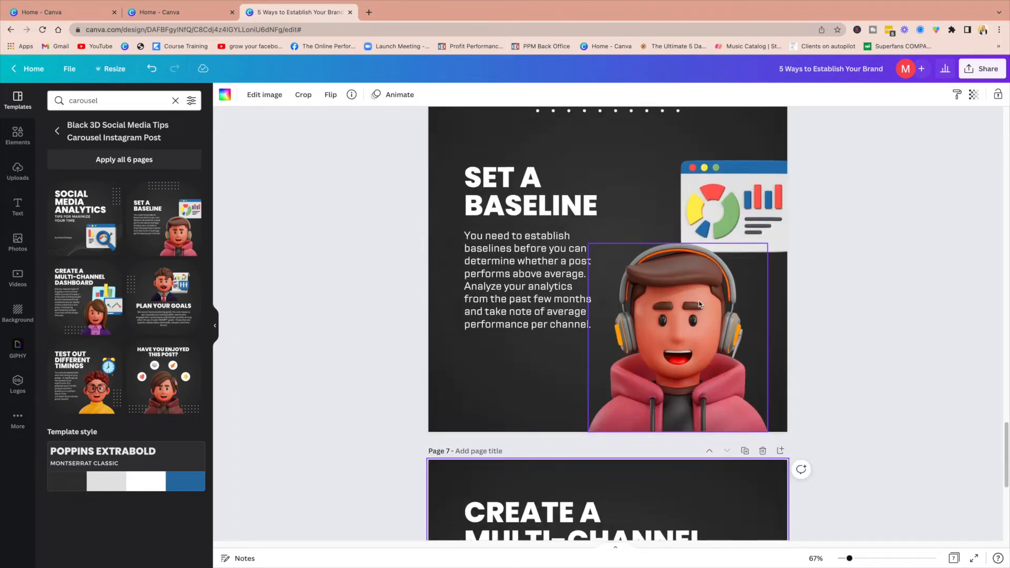
scroll(702, 307, up, 2)
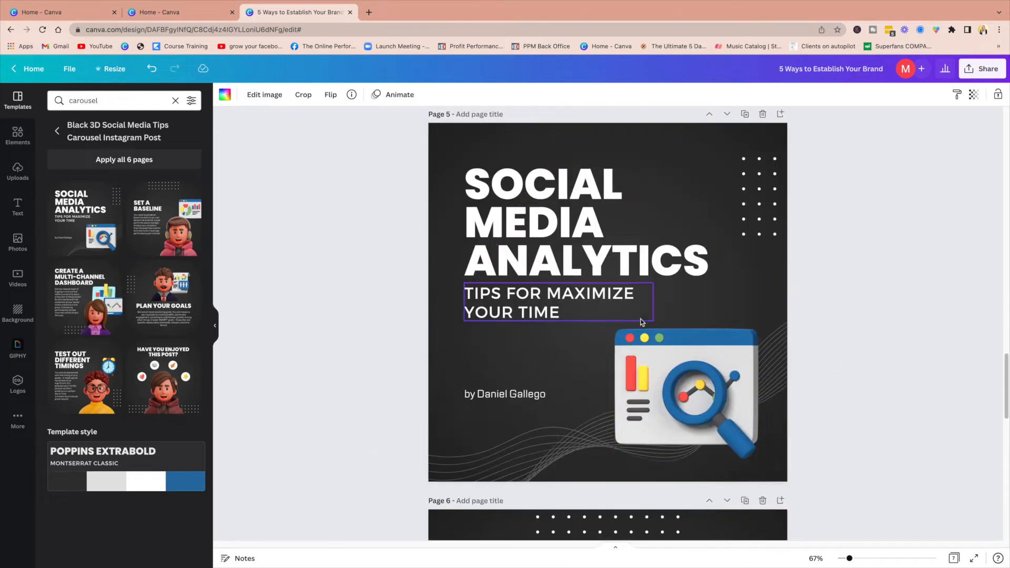
click(686, 146)
click(224, 95)
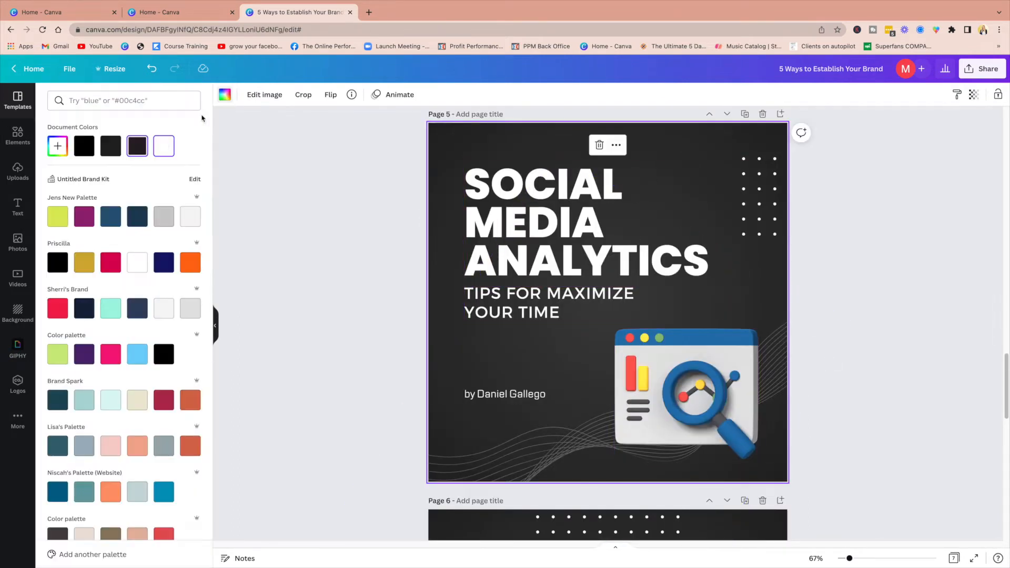
click(84, 216)
Step: Change the background of the "Set a Baseline" page to the brand kit's lime green and check the text against it
scroll(451, 426, down, 3)
click(451, 425)
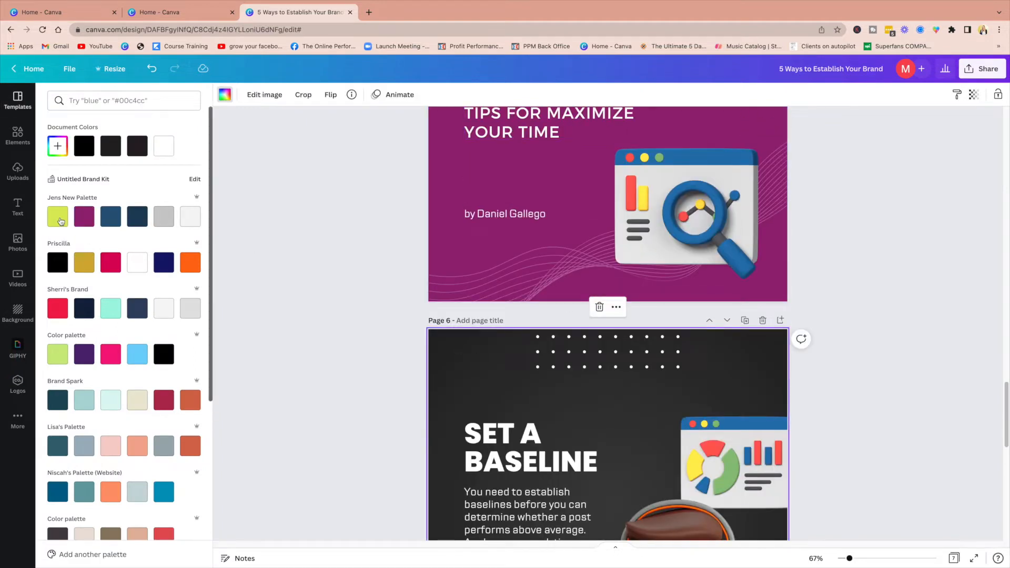
click(57, 216)
scroll(609, 374, down, 4)
scroll(609, 374, down, 2)
click(547, 222)
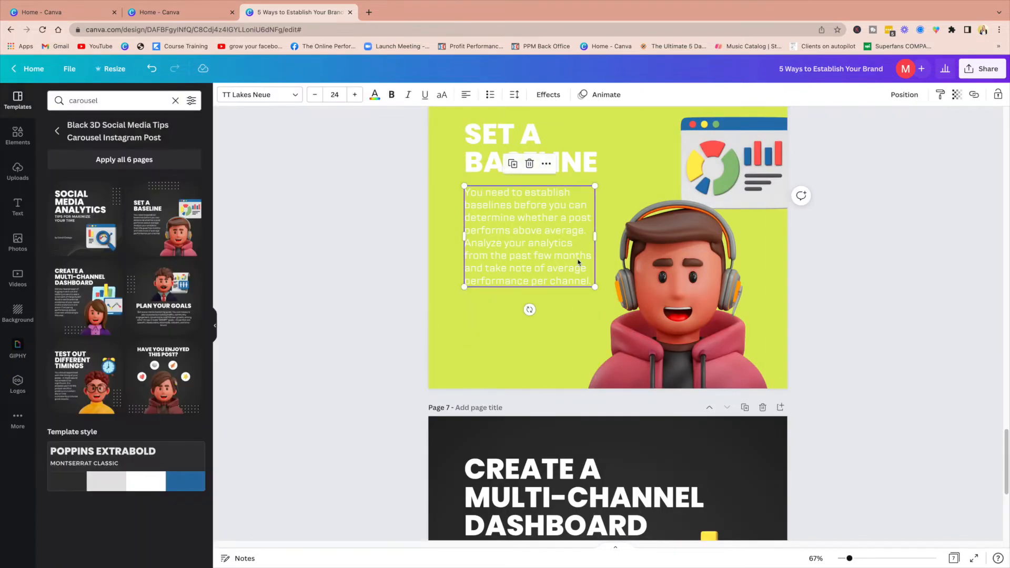
scroll(729, 425, down, 5)
scroll(772, 401, up, 5)
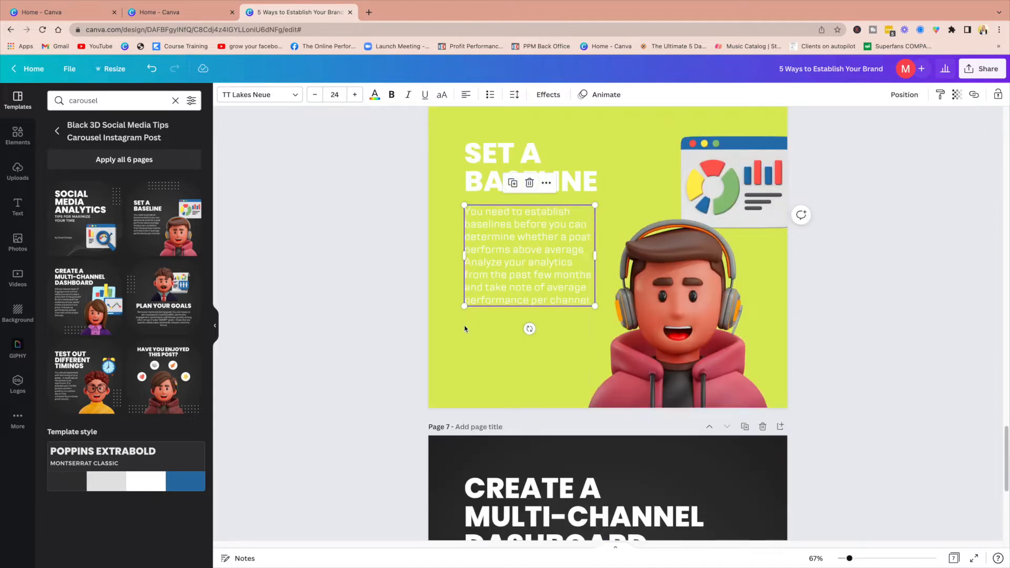
scroll(589, 301, up, 4)
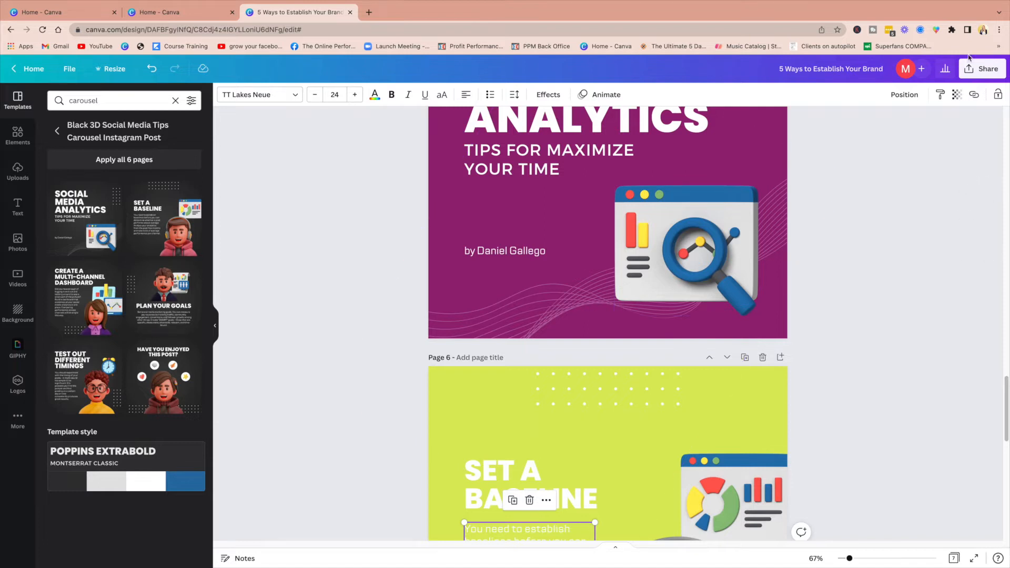
Step: Return to the Canva home page, search the design types for "story" and create a new Instagram Story design
click(93, 19)
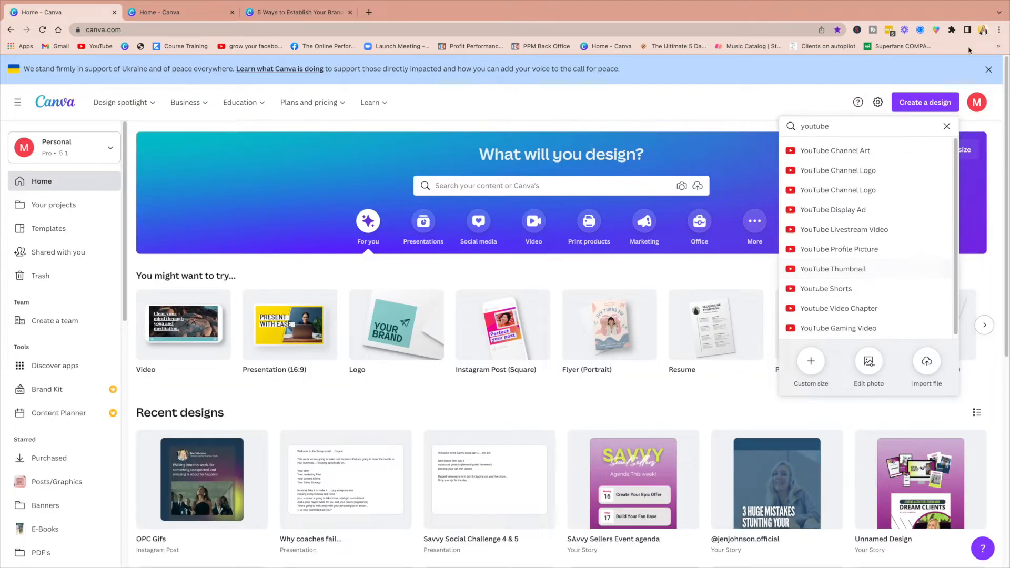
double_click(833, 133)
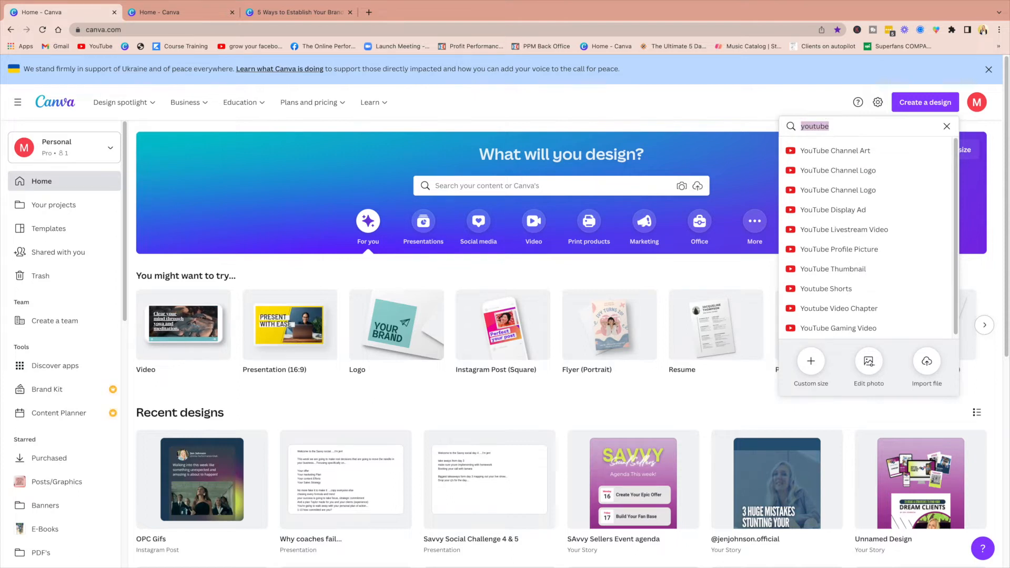
text(story)
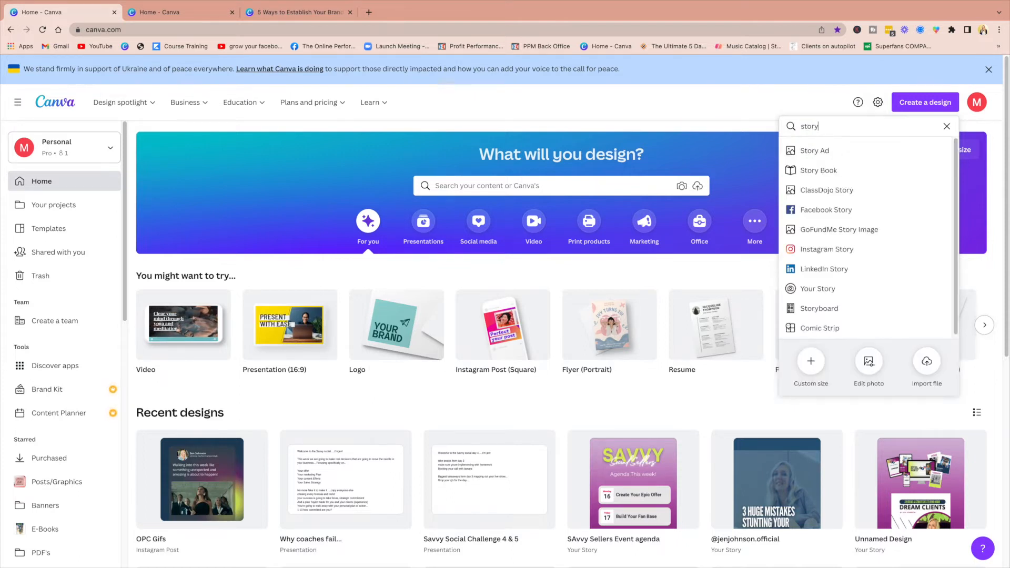
click(848, 252)
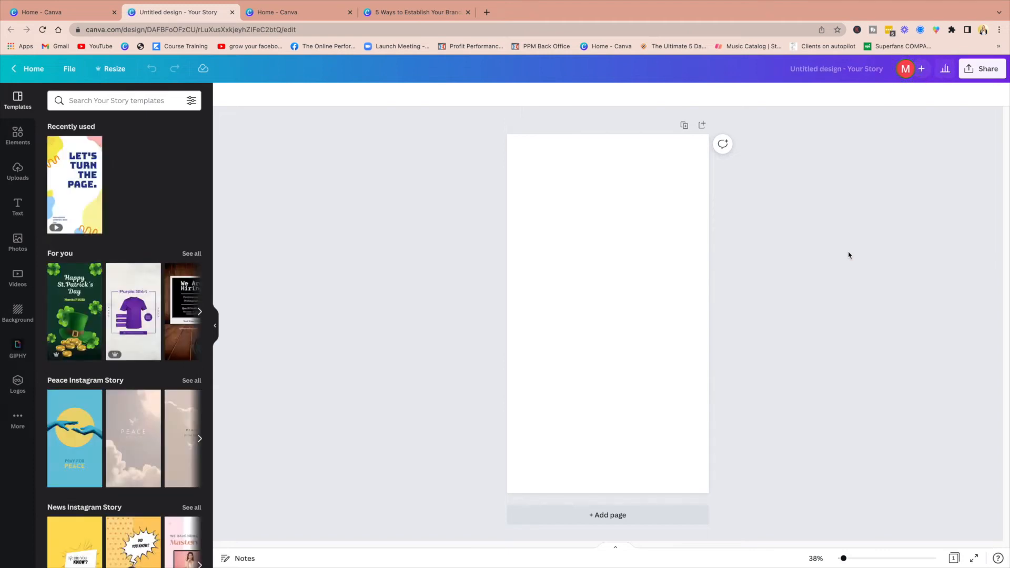
Step: Search the story templates for "course"
click(114, 101)
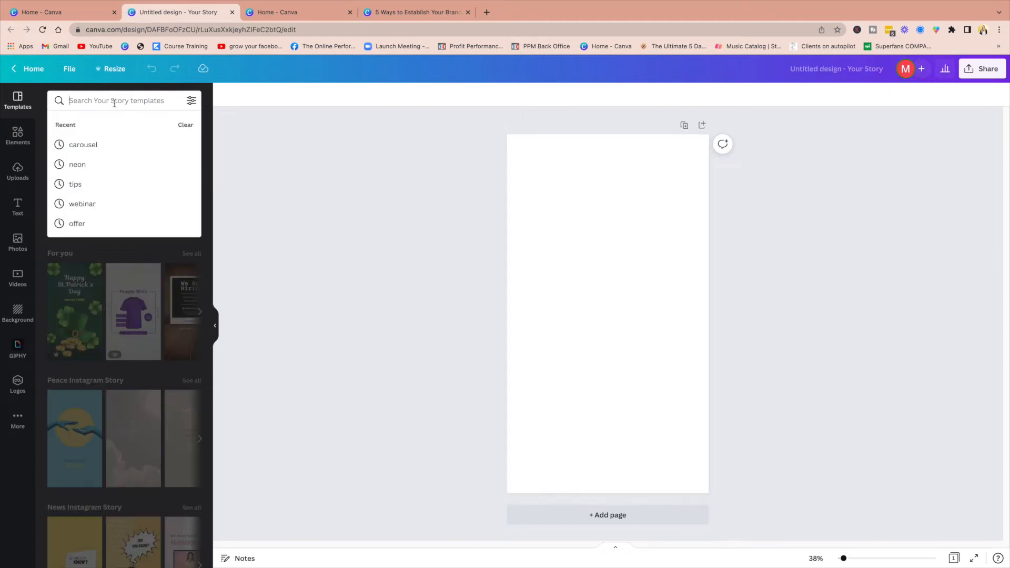
text(ourse)
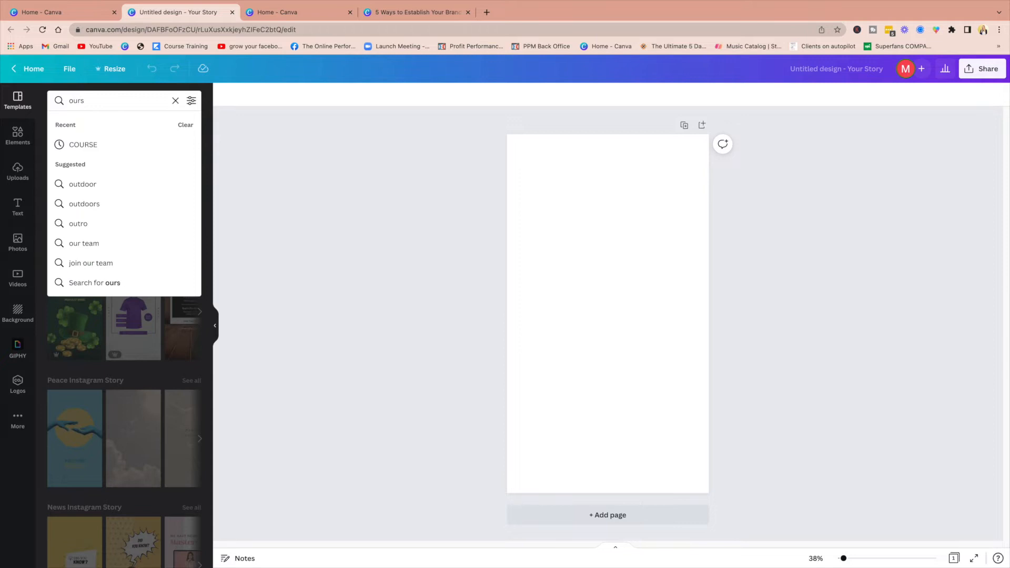
key(BackSpace)
key(BackSpace)
key(BackSpace)
key(BackSpace)
key(BackSpace)
text(course)
key(Return)
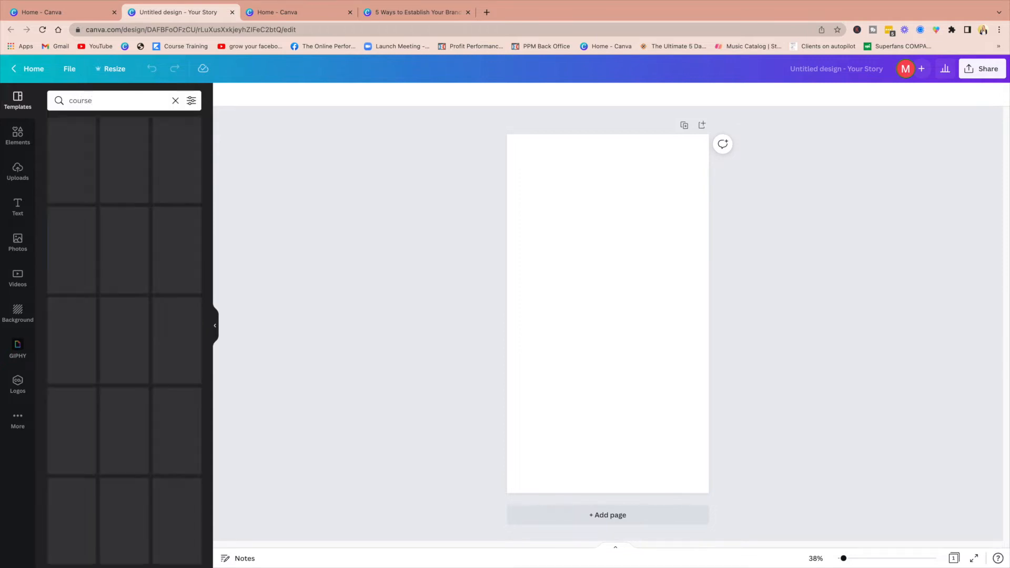
Step: Apply the blue "Online Course" template with the woman's photo to page 1, and add a second page with the brown "Courses & Workshops" template
click(61, 266)
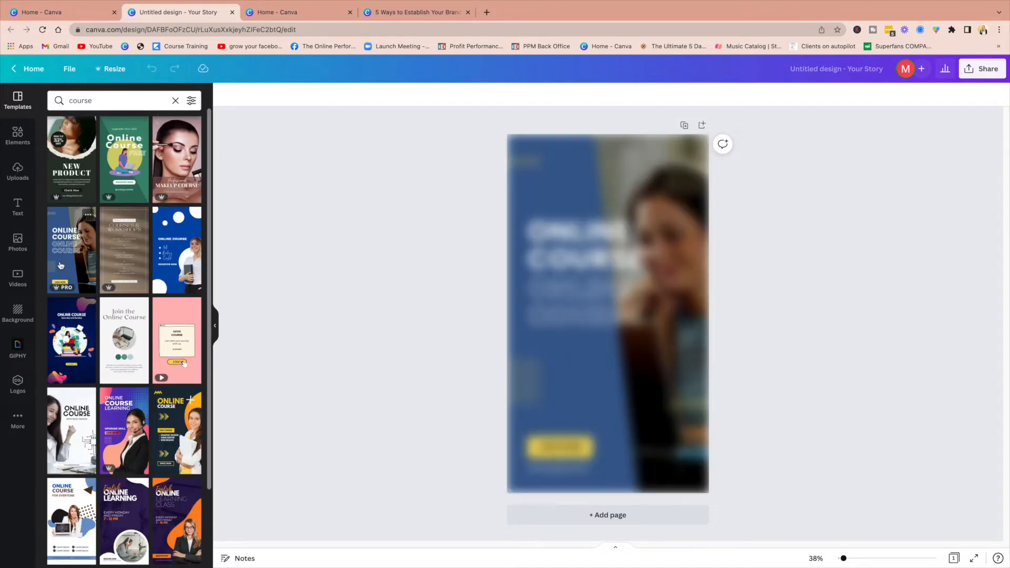
click(686, 291)
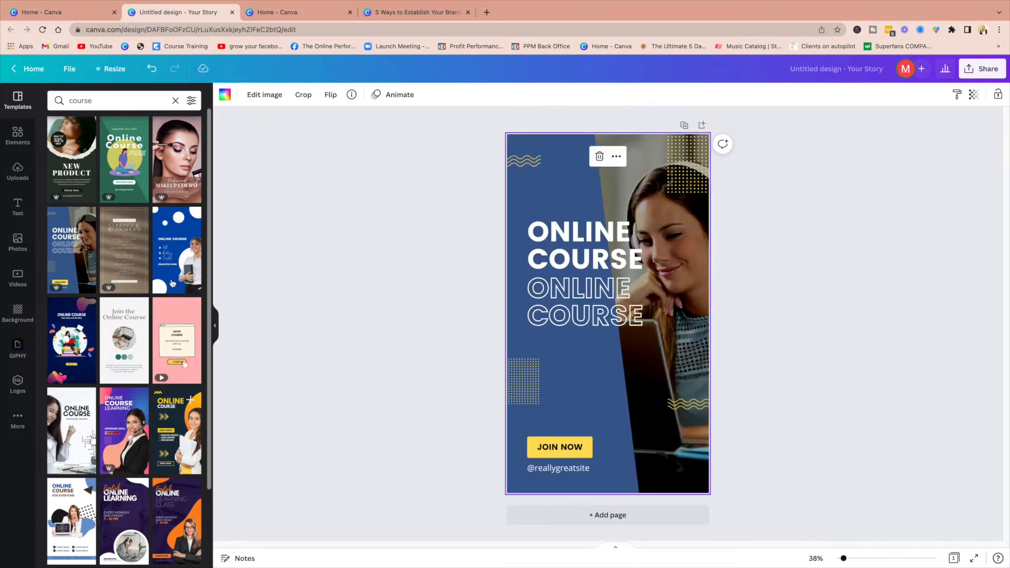
click(701, 125)
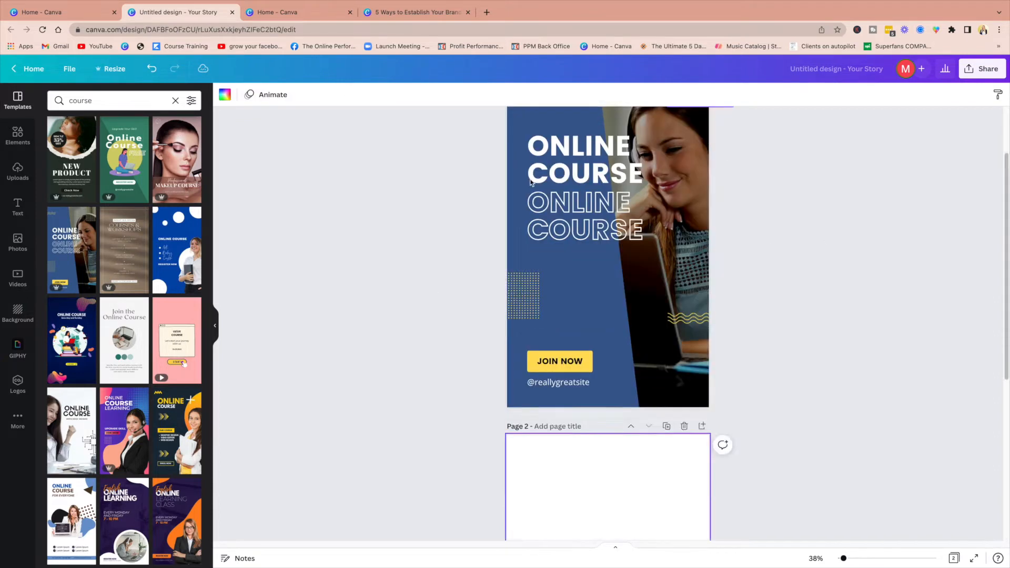
click(119, 286)
click(592, 330)
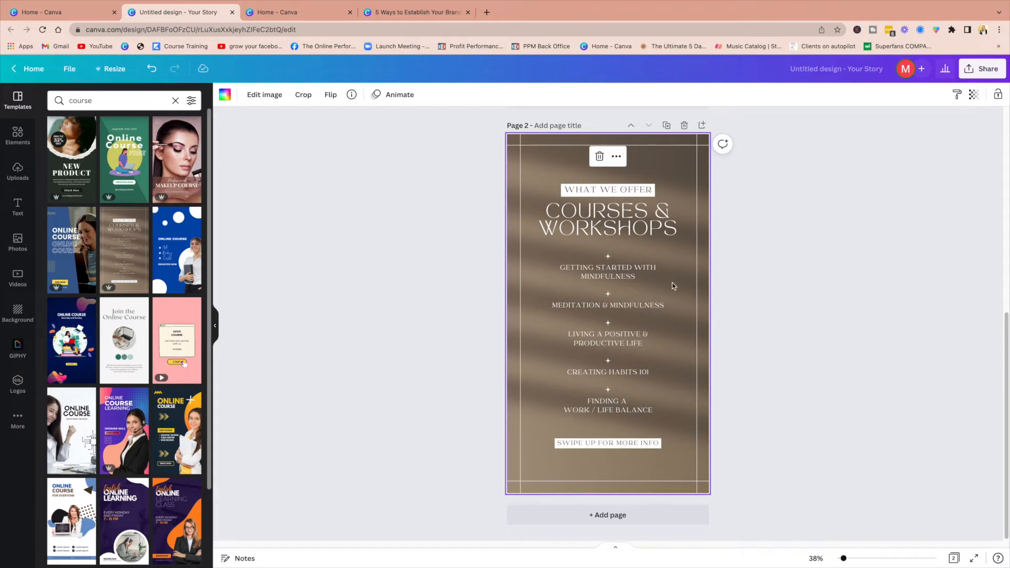
Step: Add a third page with the navy and yellow "Online Course" template of the woman holding papers
click(702, 125)
click(171, 430)
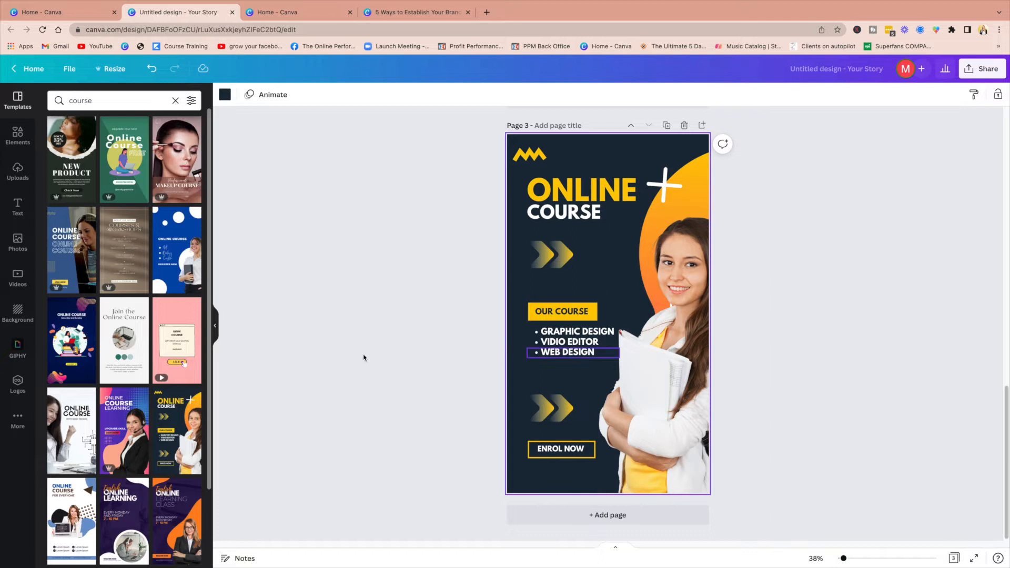
Step: Search the story templates for "tips"
click(123, 97)
double_click(120, 101)
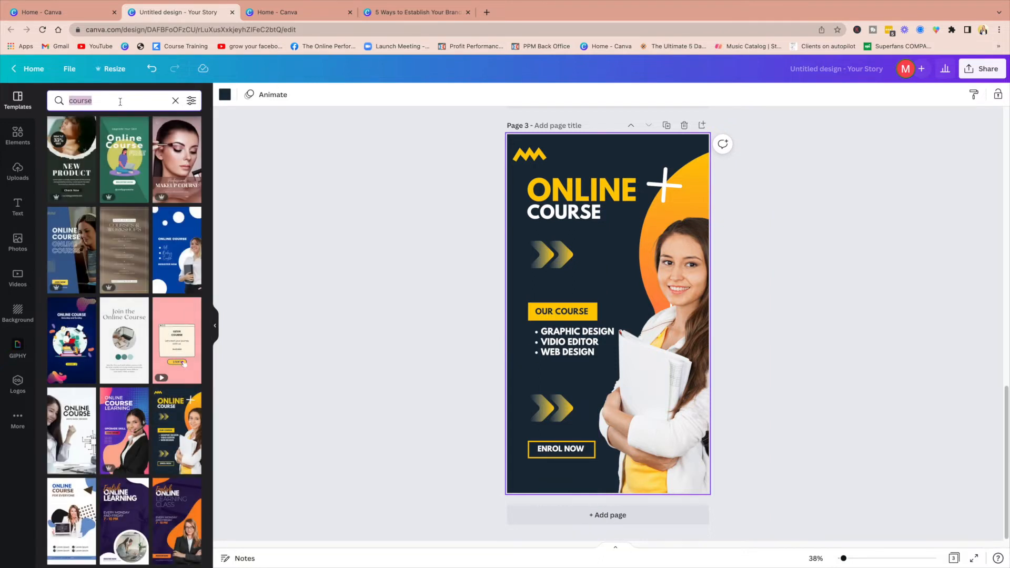
text(tips)
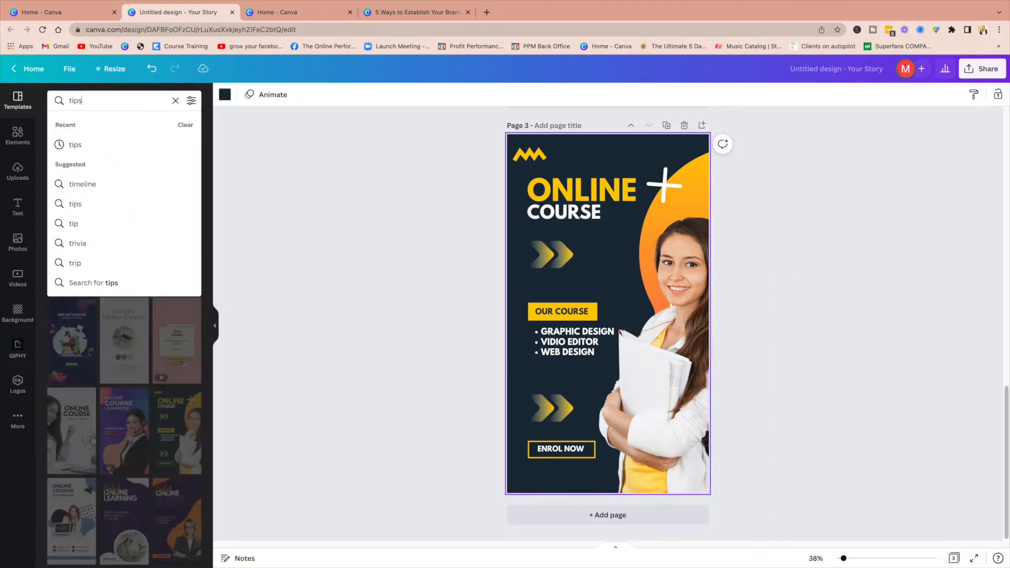
key(Return)
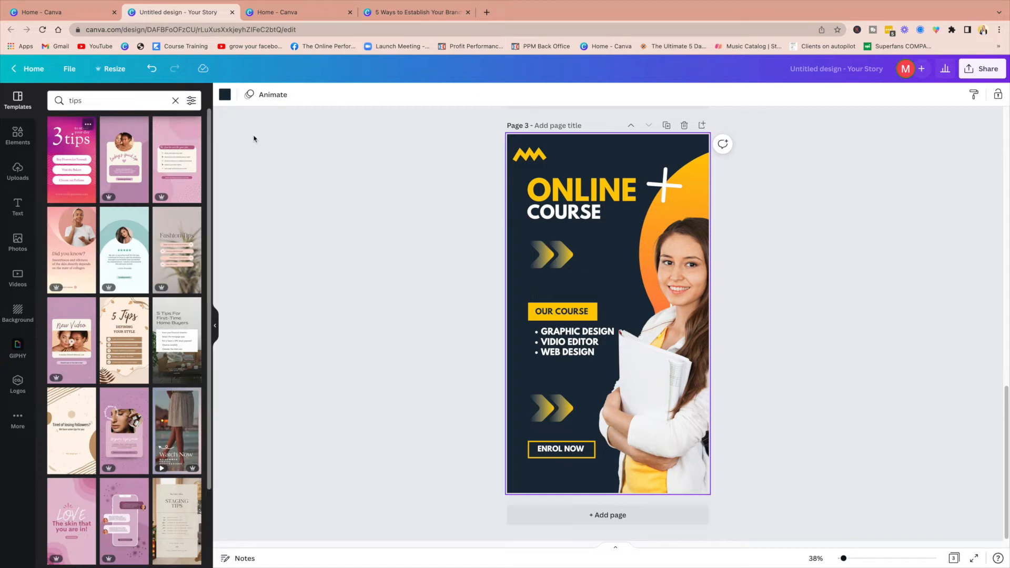
Step: Add page 4 with the pink "3 tips" template and page 5 with the teal five-star testimonial template
click(52, 152)
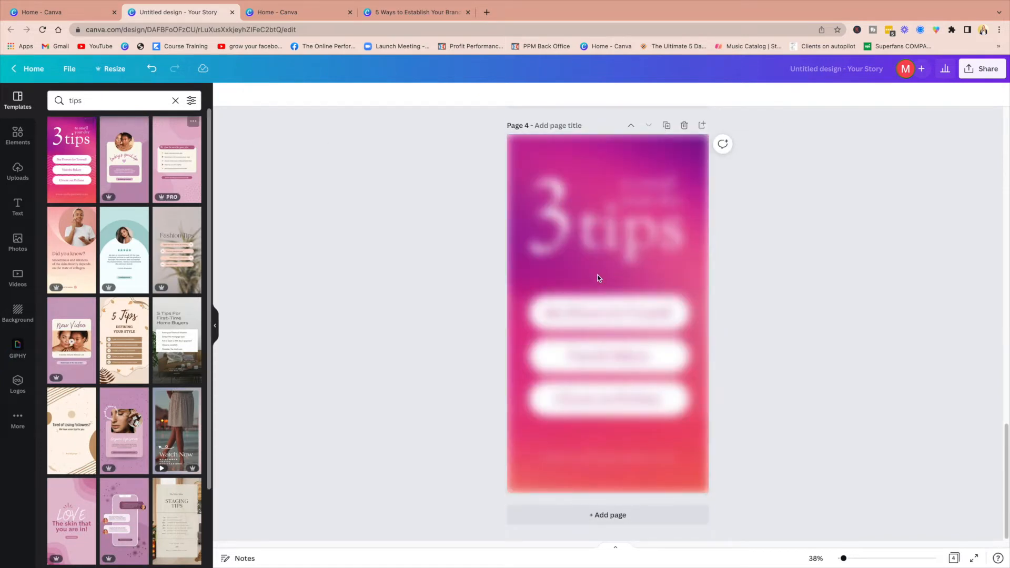
click(646, 328)
click(702, 125)
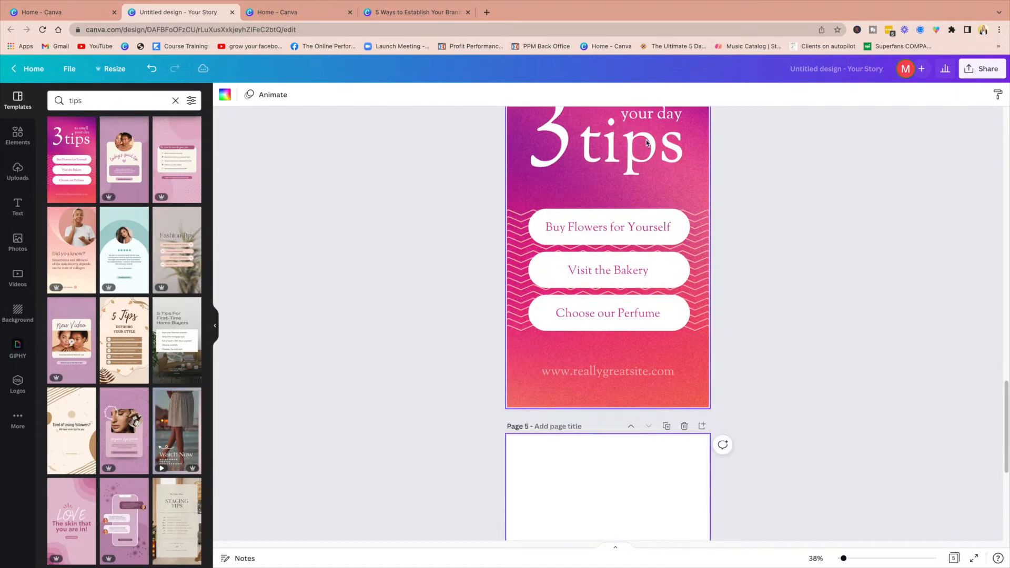
click(124, 247)
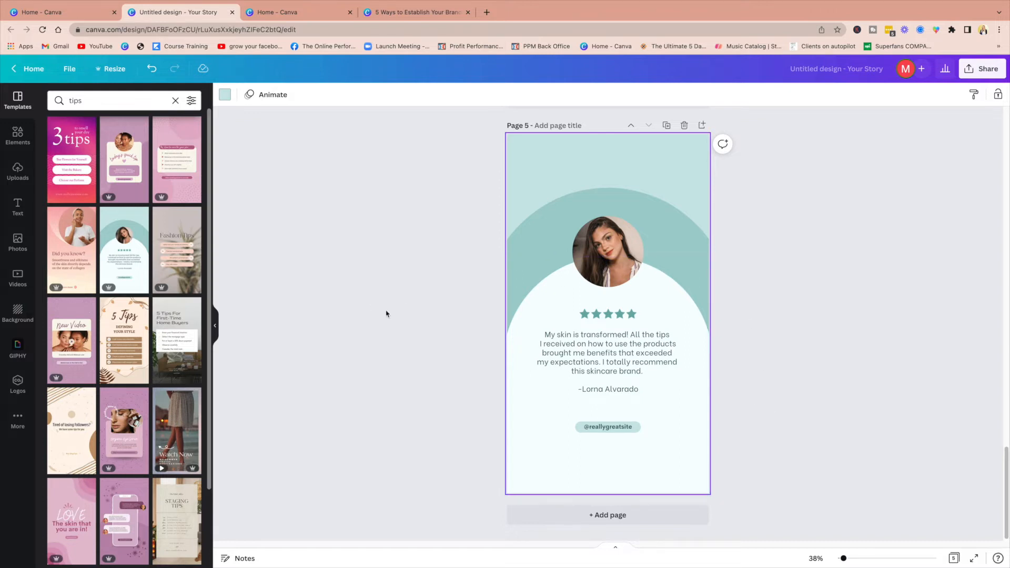
Step: Look through the recent designs on the home page and the "5 Ways to Establish Your Brand" carousel, and return to the story design
click(90, 12)
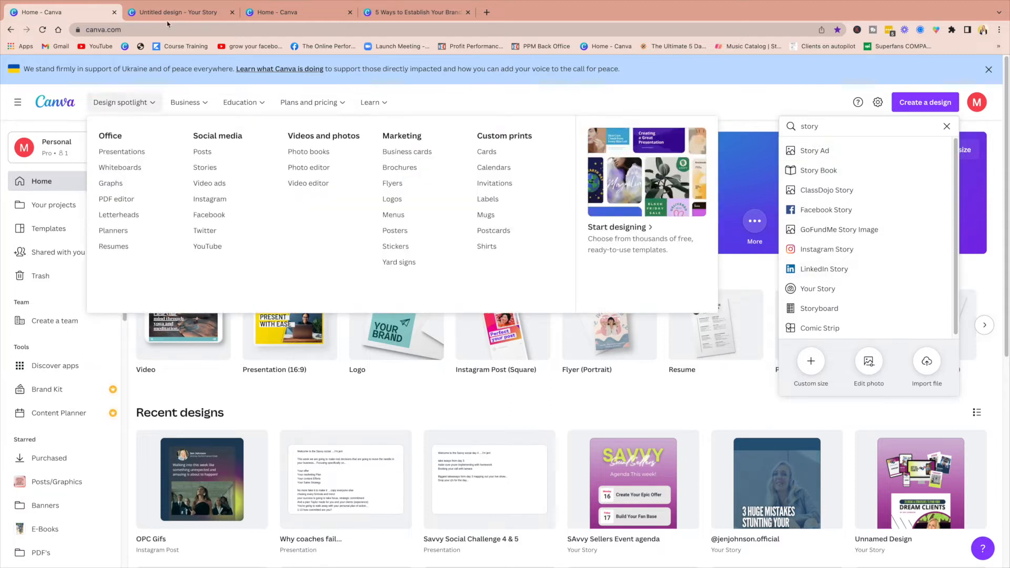
scroll(243, 295, down, 3)
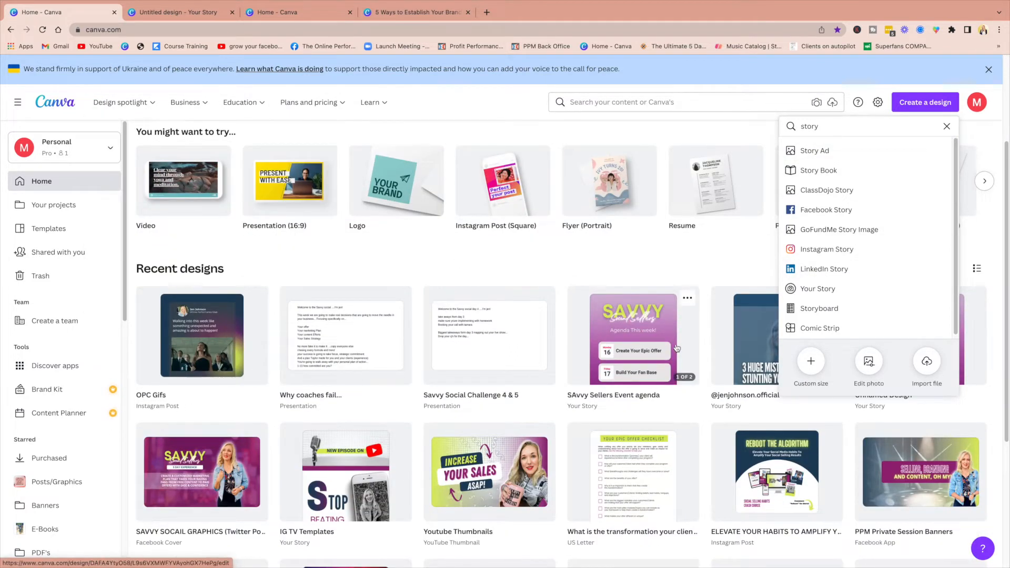
scroll(680, 337, down, 1)
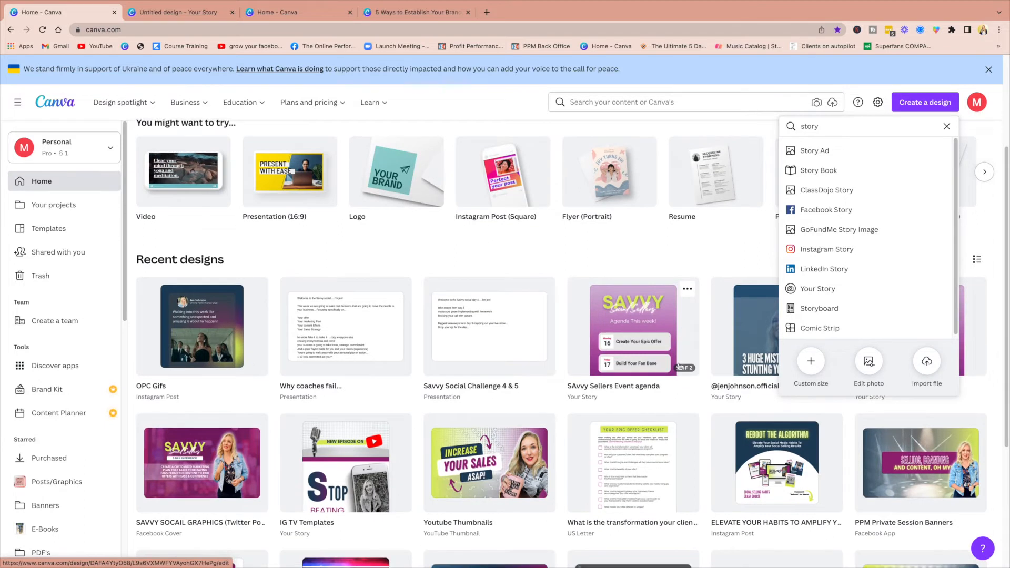
scroll(651, 370, down, 2)
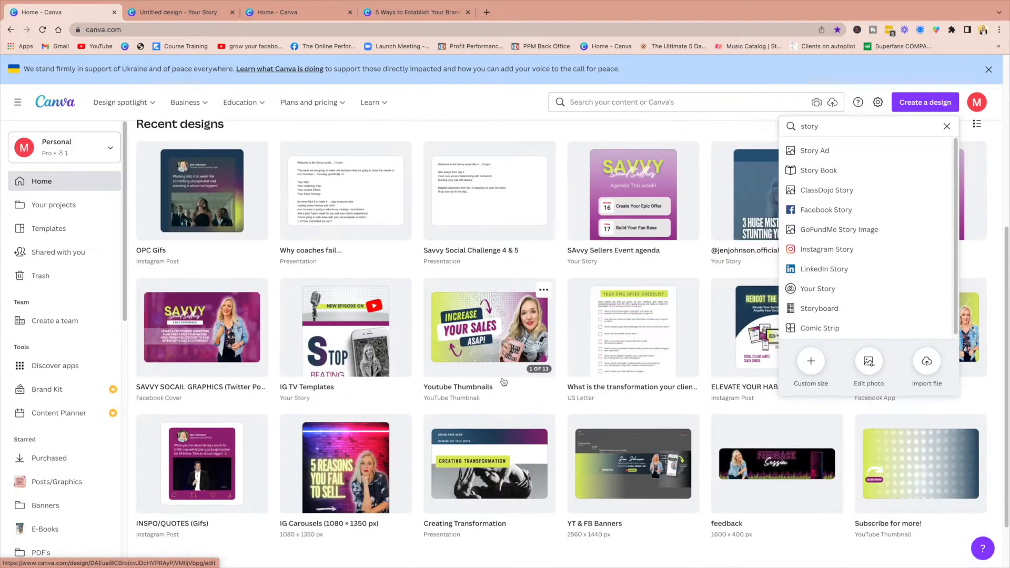
scroll(519, 284, up, 4)
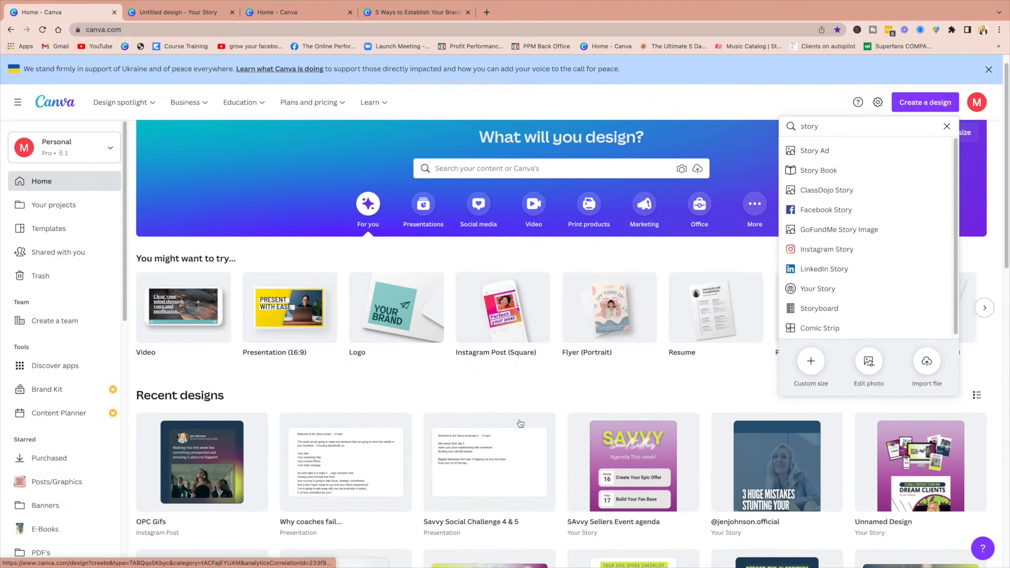
click(424, 10)
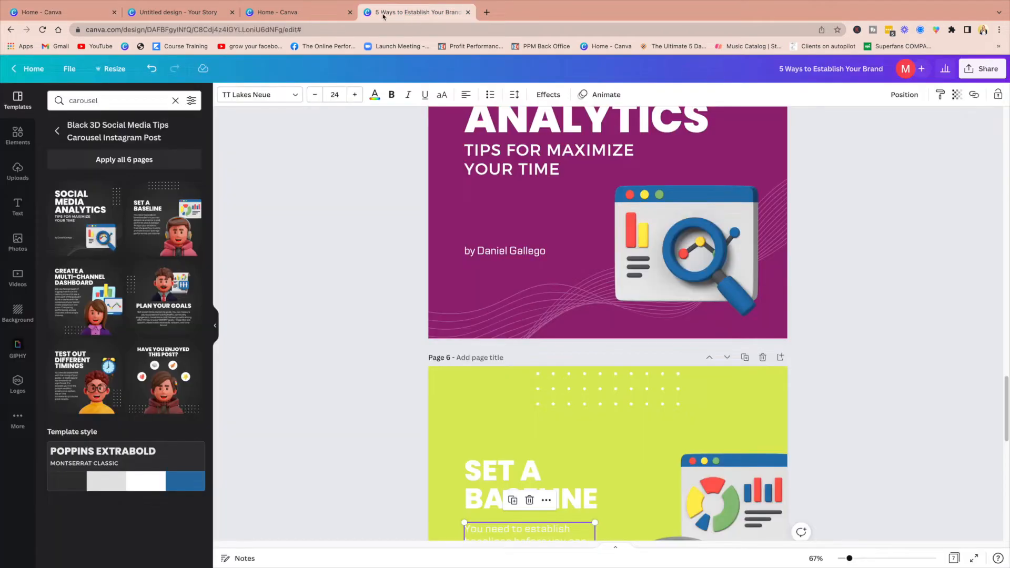
click(179, 12)
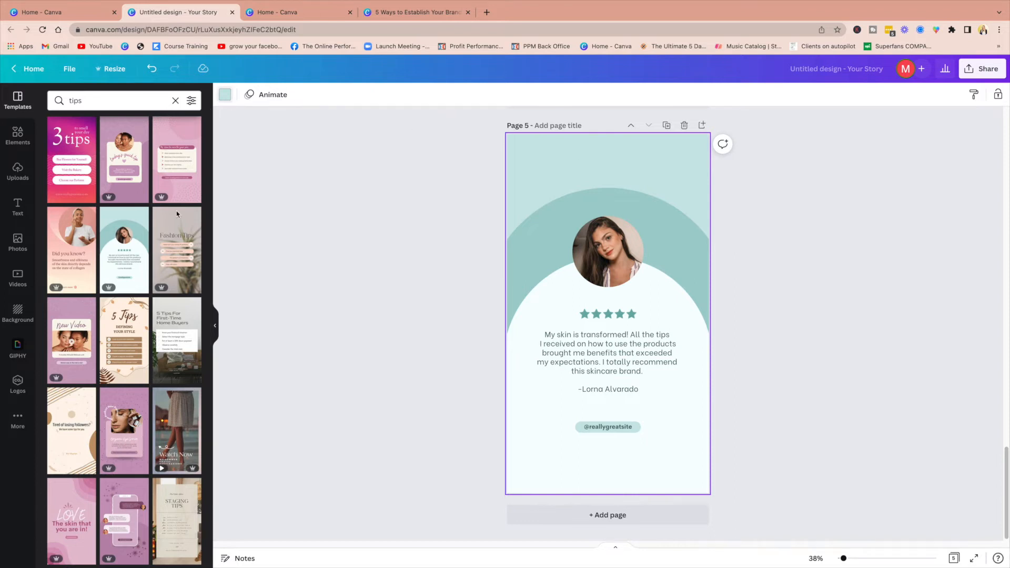
Step: Recolour the testimonial page with the brand kit's colours: purple for the background and lime green for the large arch
click(225, 94)
click(84, 270)
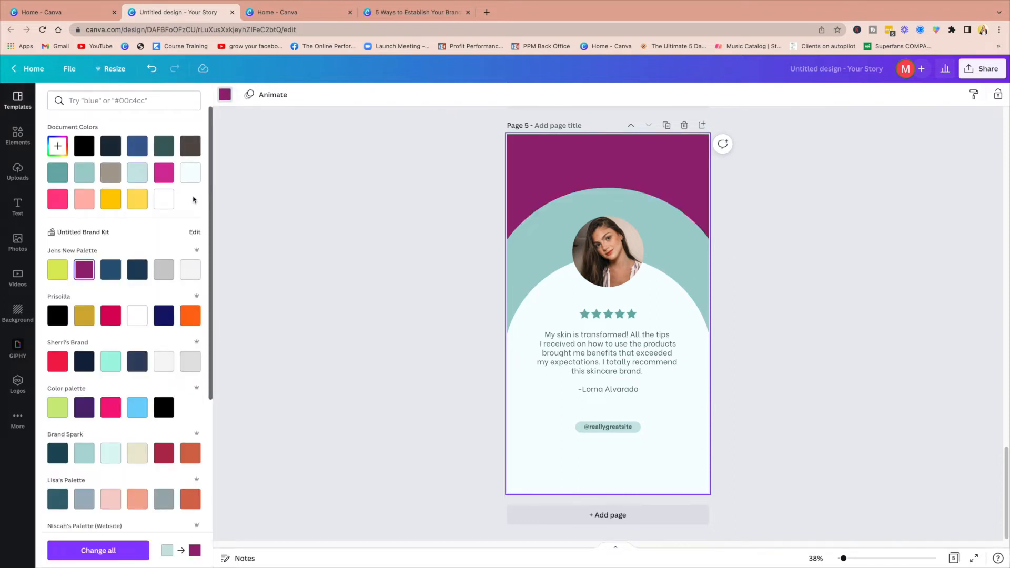
click(520, 248)
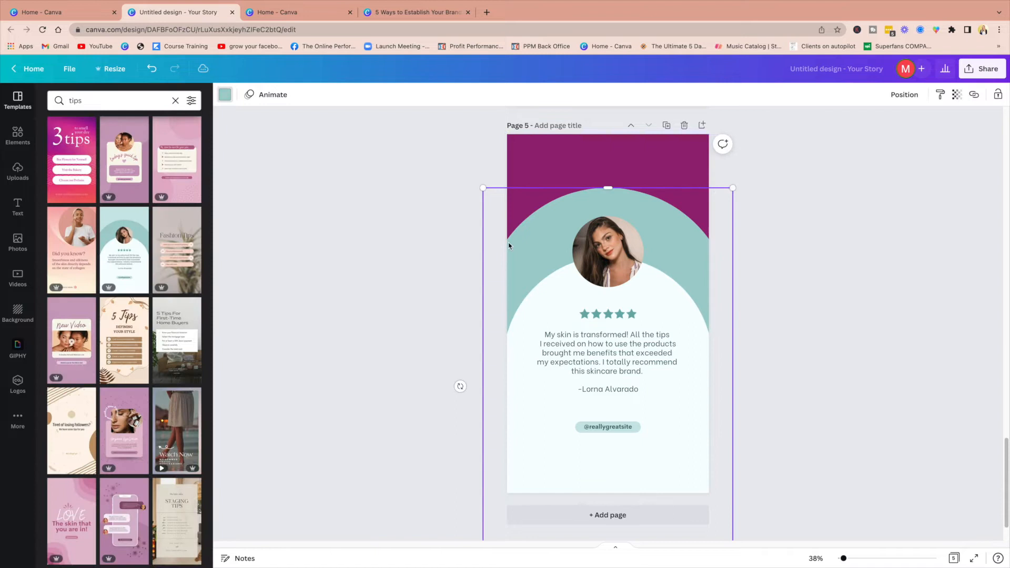
click(224, 94)
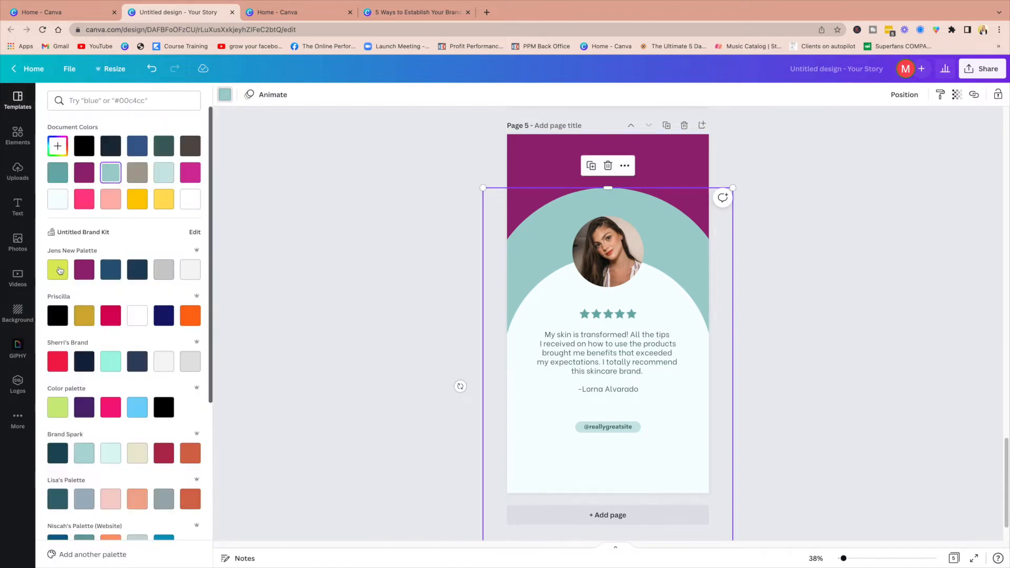
click(51, 269)
click(522, 311)
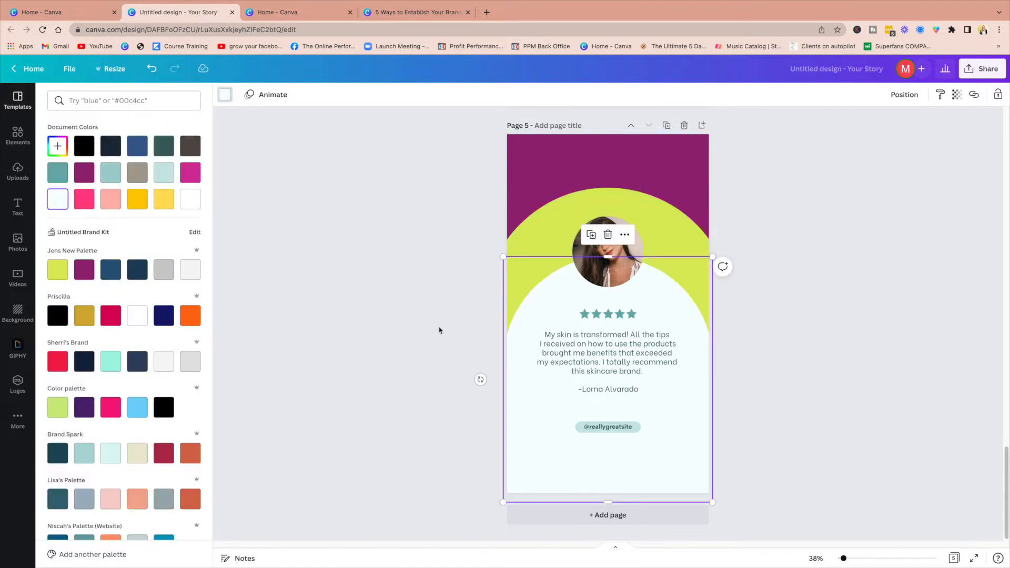
click(853, 339)
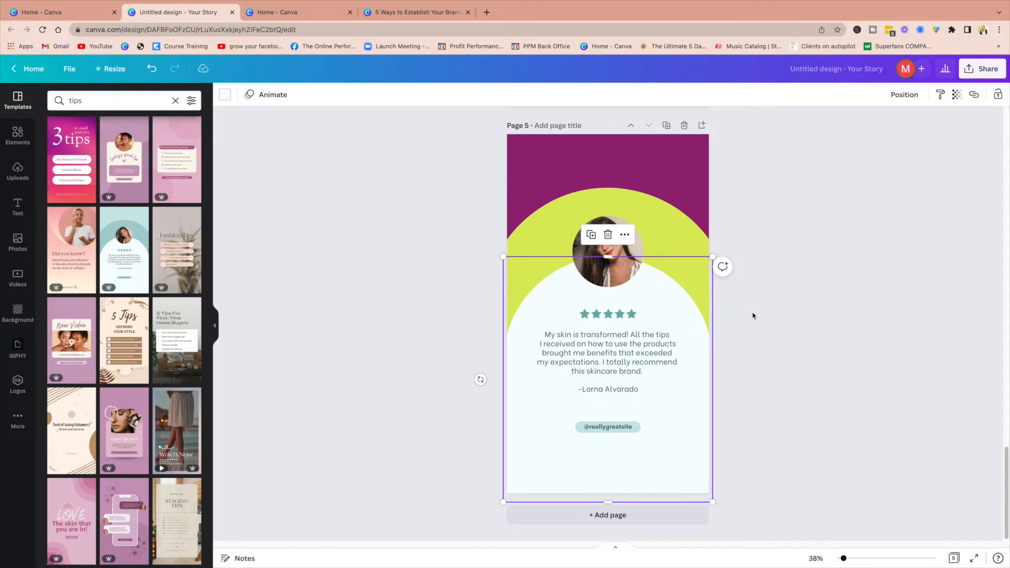
Step: Search the story templates for "questions"
click(119, 96)
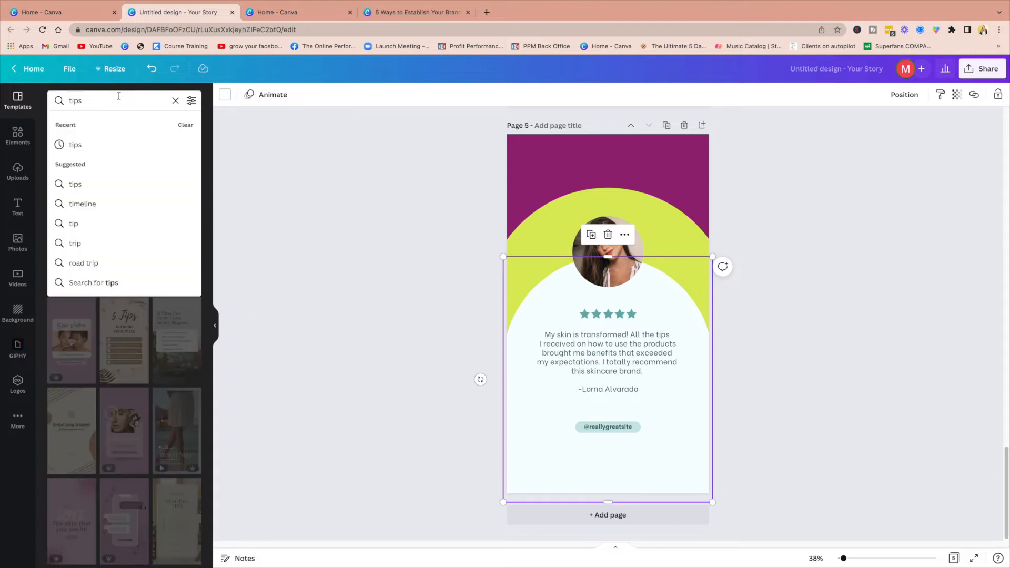
double_click(119, 97)
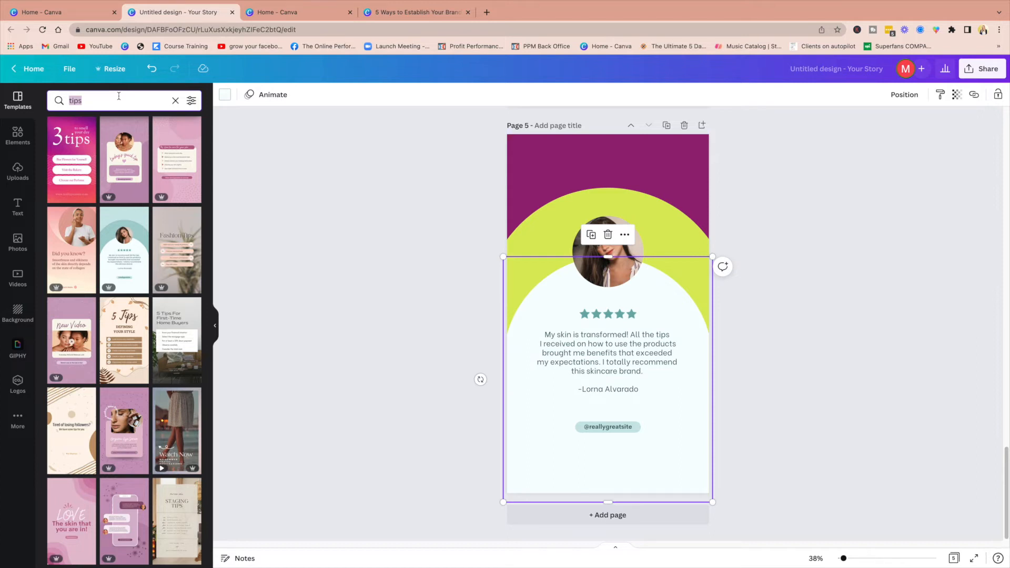
text(questions)
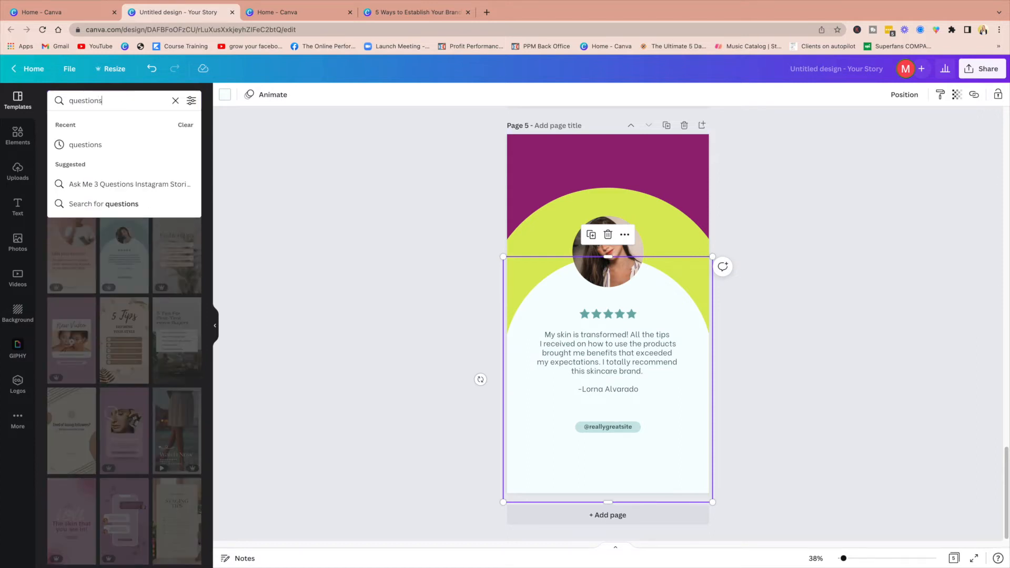
key(Return)
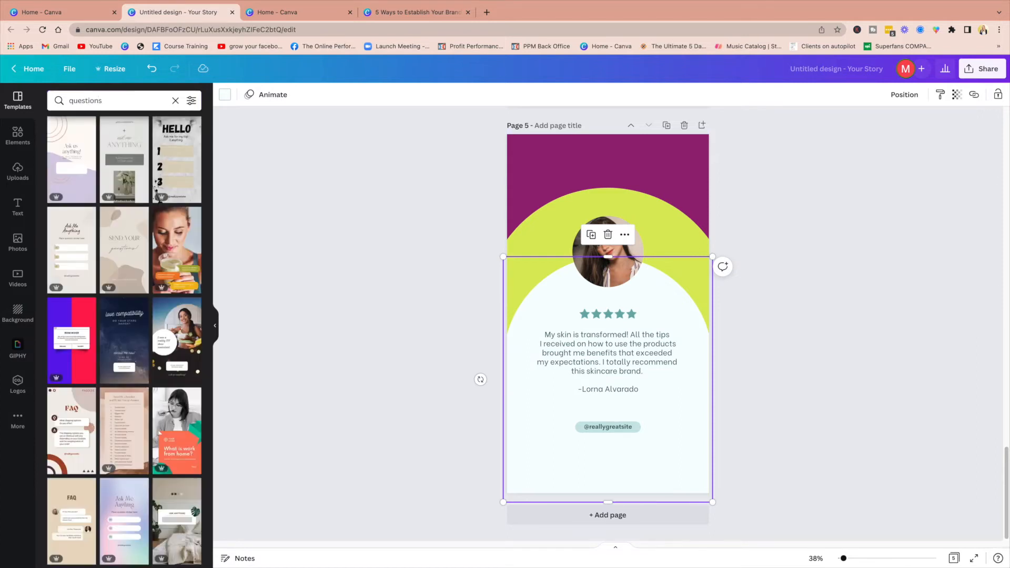
Step: Add three pages using the blue and red "Reminder", the "FAQ" and the "Send Me a Number and I'll Give You an Answer" templates
click(703, 125)
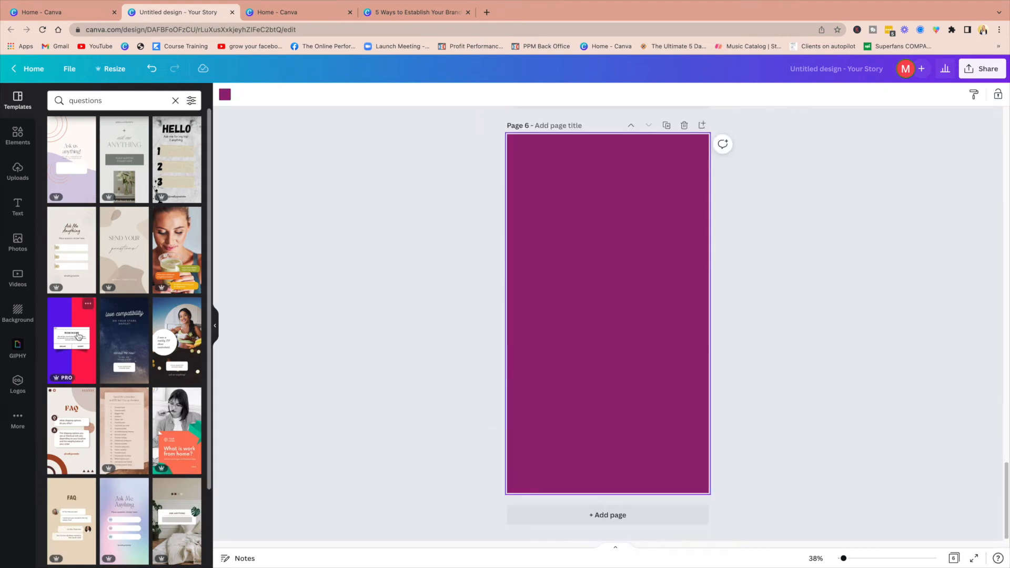
click(74, 342)
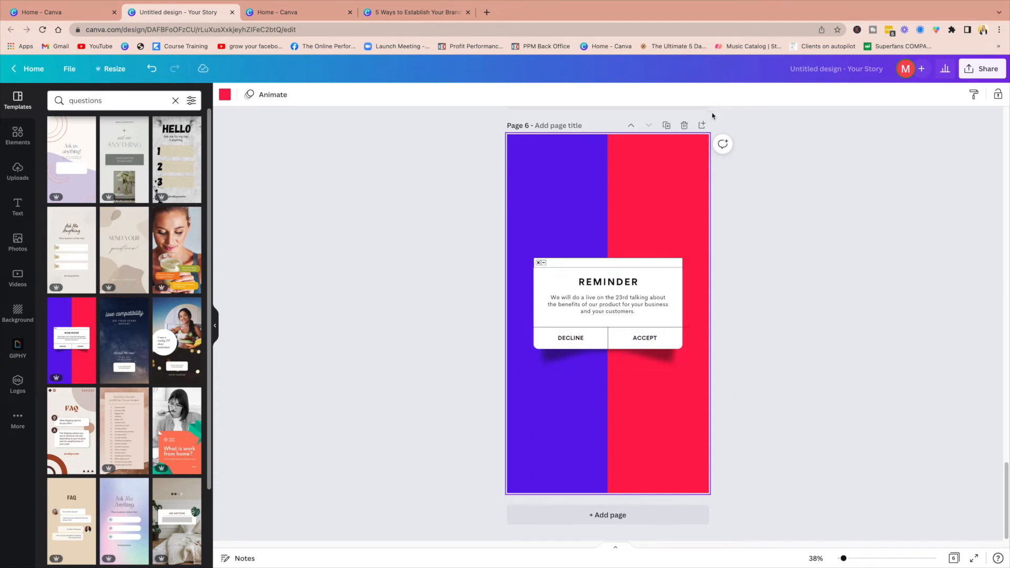
click(702, 125)
click(72, 431)
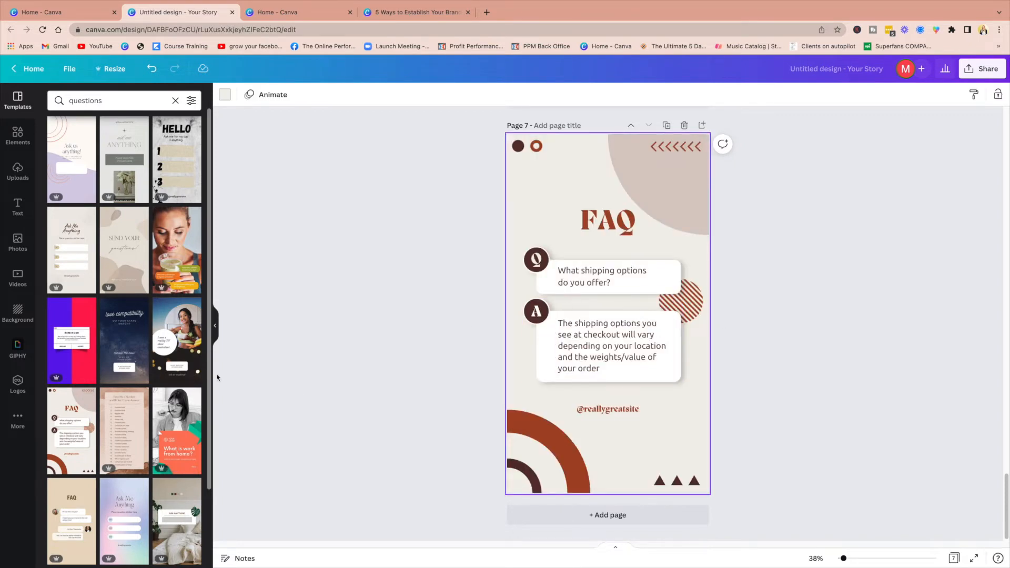
click(701, 126)
click(138, 394)
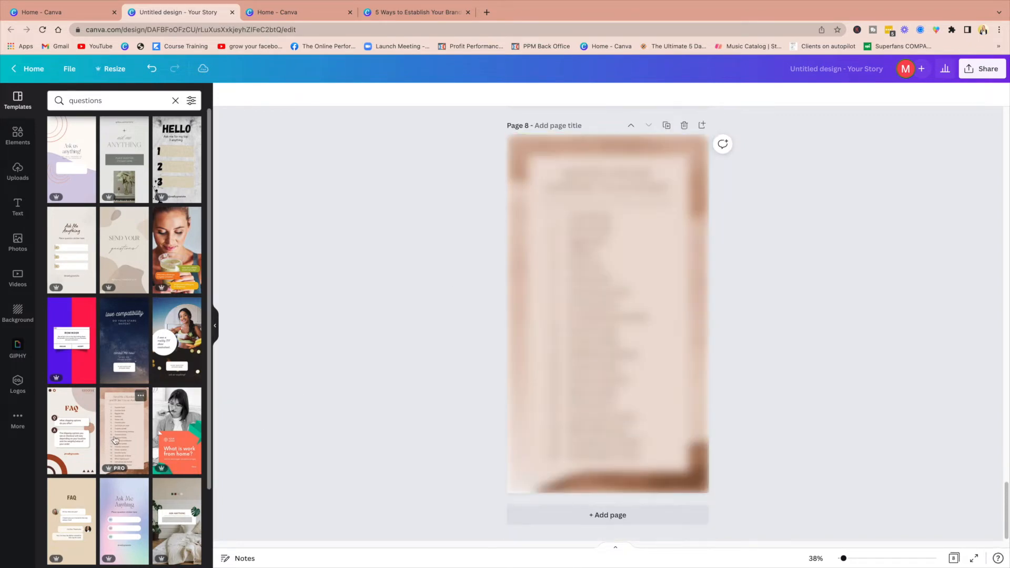
click(546, 364)
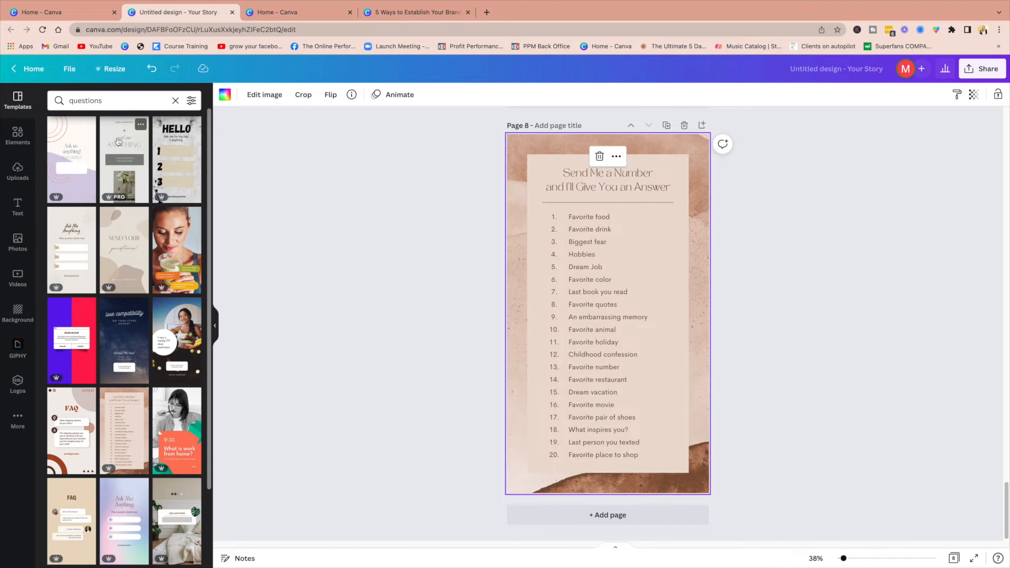
Step: Search the story templates for "food" and browse the designs
click(132, 100)
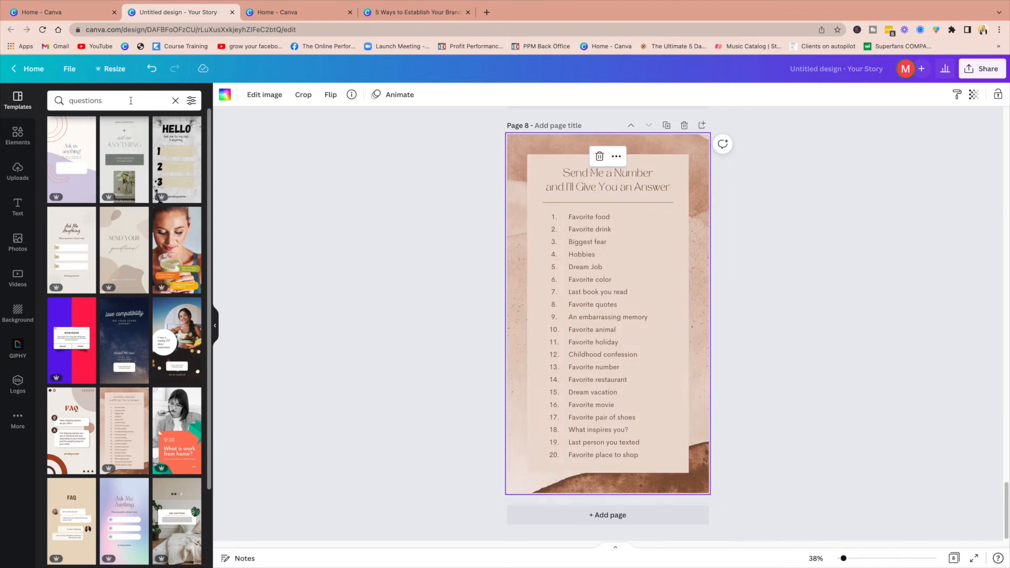
key(BackSpace)
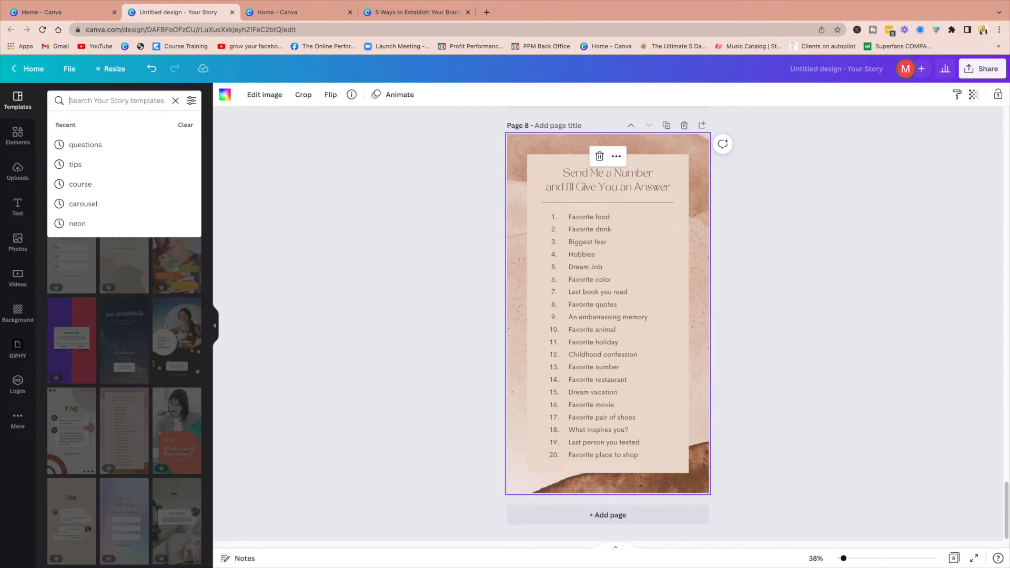
text(food)
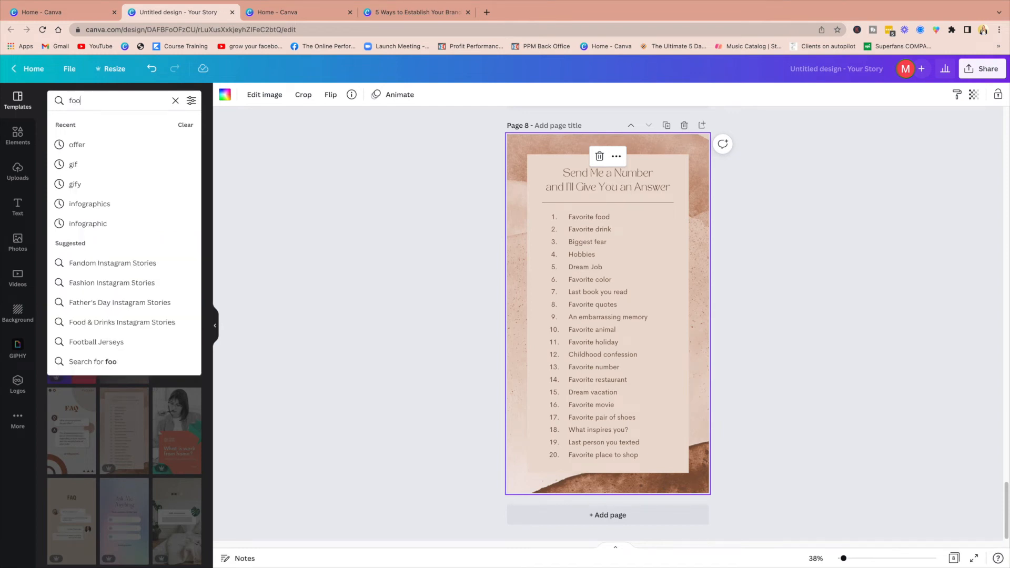
key(Return)
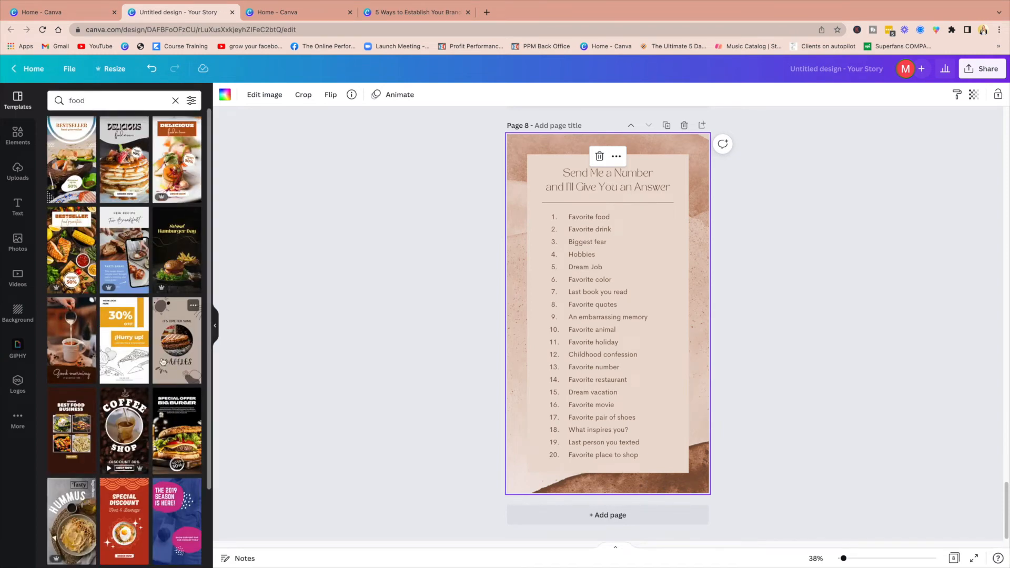
scroll(194, 157, down, 5)
Step: Search the story templates for "fitness" and browse the designs
click(93, 99)
key(BackSpace)
key(BackSpace)
key(BackSpace)
key(BackSpace)
text(fitness)
key(Return)
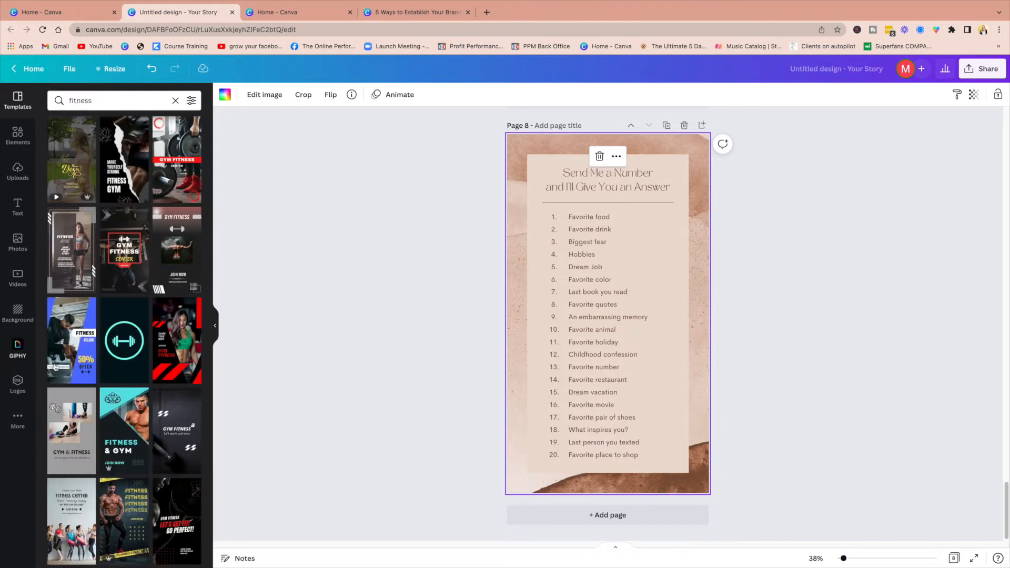
scroll(138, 462, down, 6)
scroll(138, 462, down, 3)
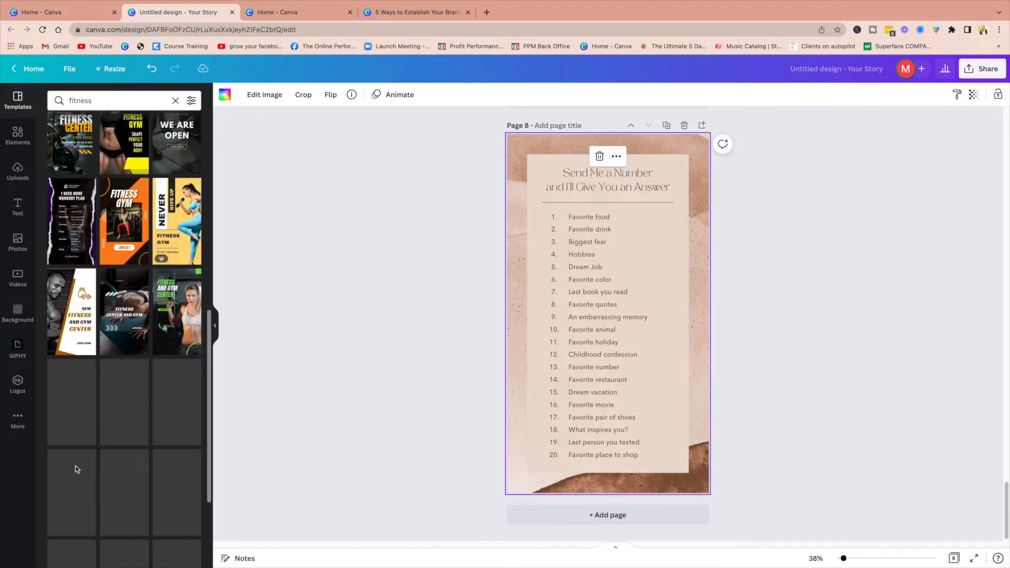
scroll(664, 297, up, 20)
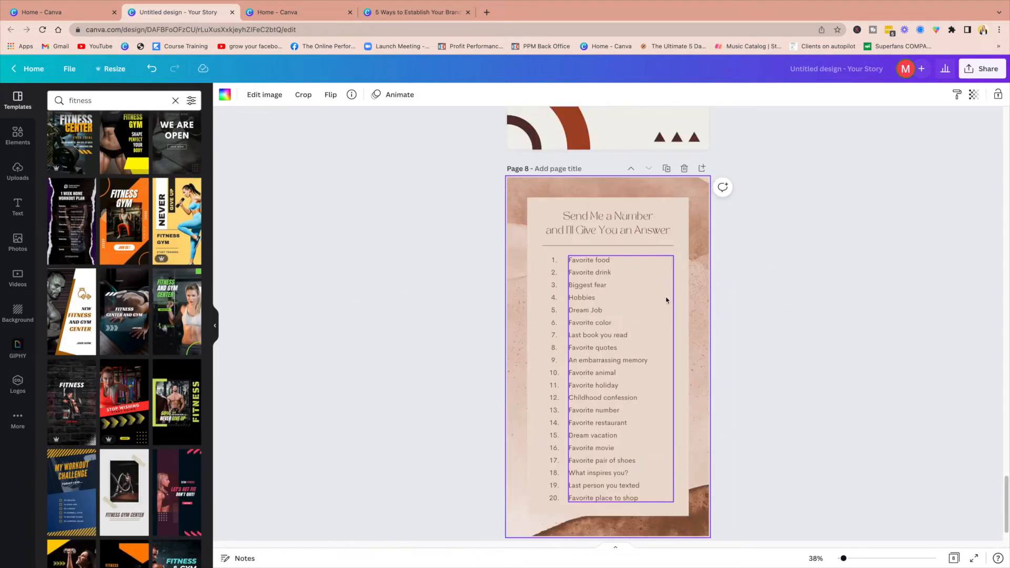
Step: Search the design types for "presen" and create a blank Presentation (16:9) design
scroll(661, 299, up, 3)
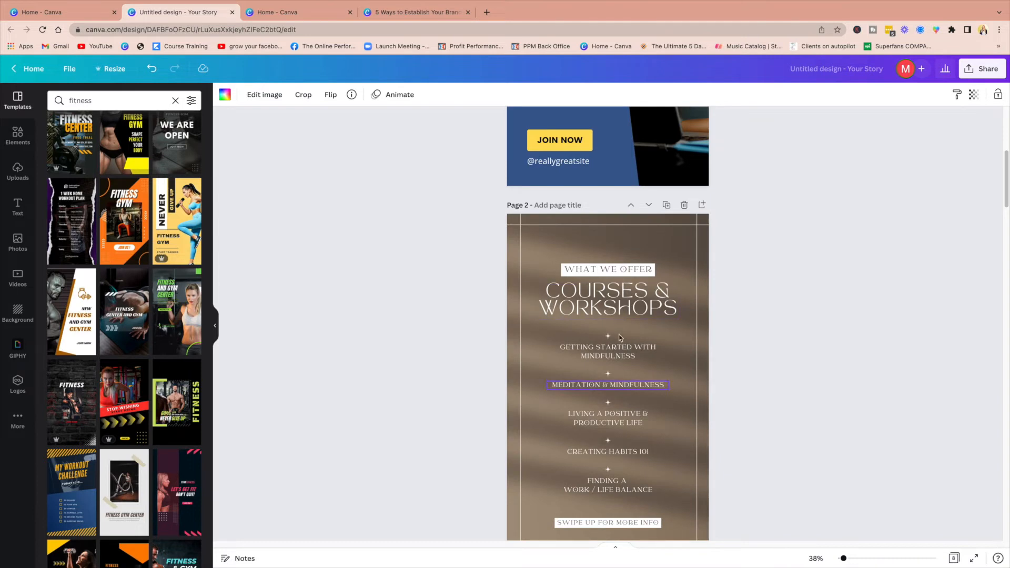
click(53, 16)
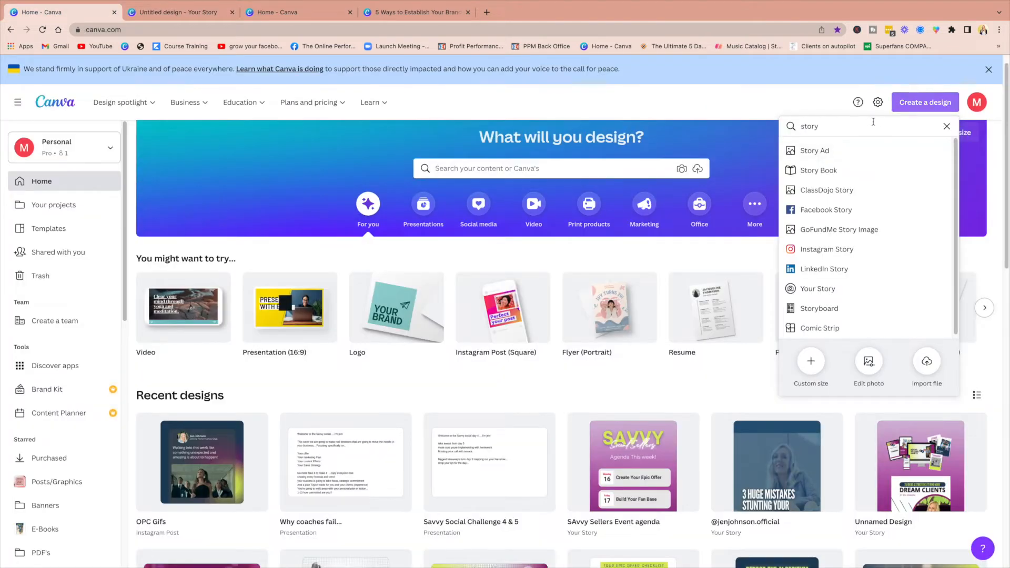
text(presen)
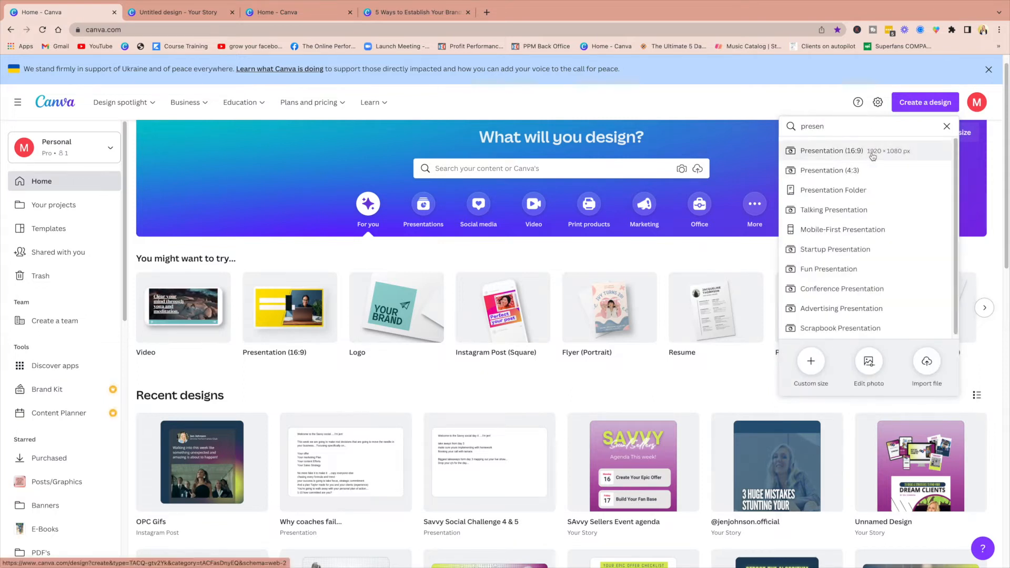
click(871, 156)
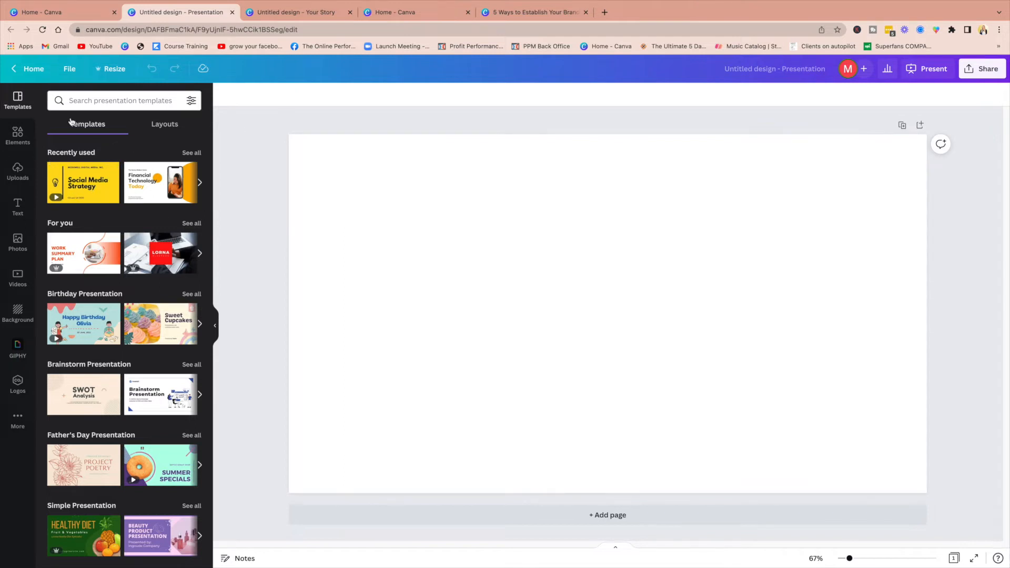
Step: Look through the pages of the "Red And Concise Work Summary Plan" template and browse the other presentation templates
click(79, 254)
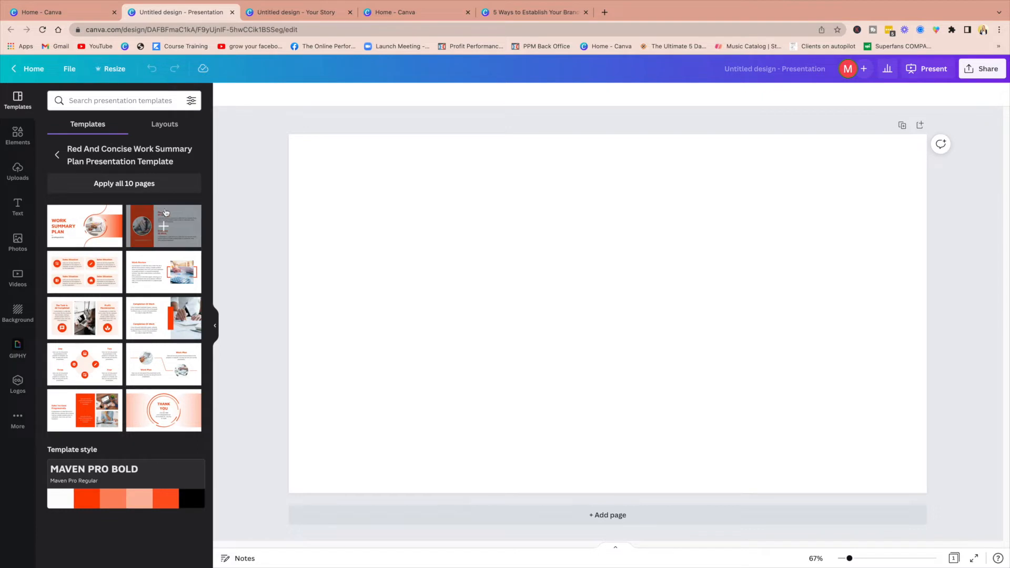
click(57, 156)
click(84, 251)
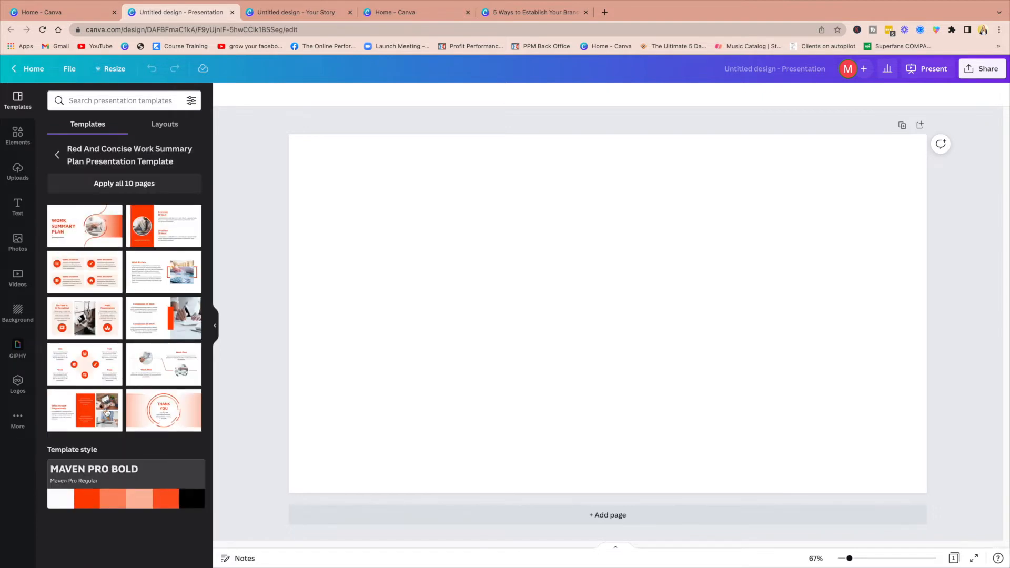
click(57, 154)
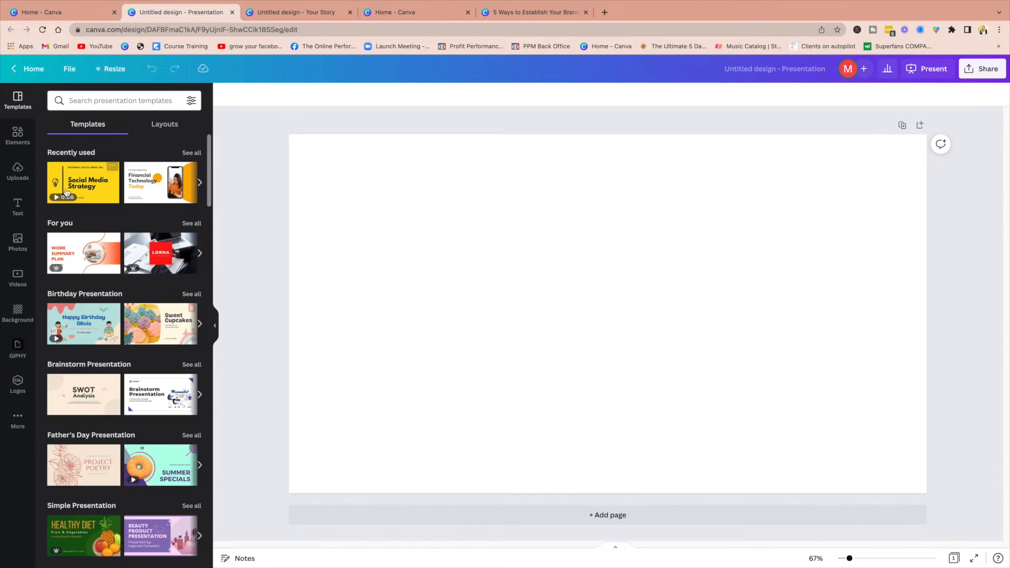
scroll(118, 423, down, 3)
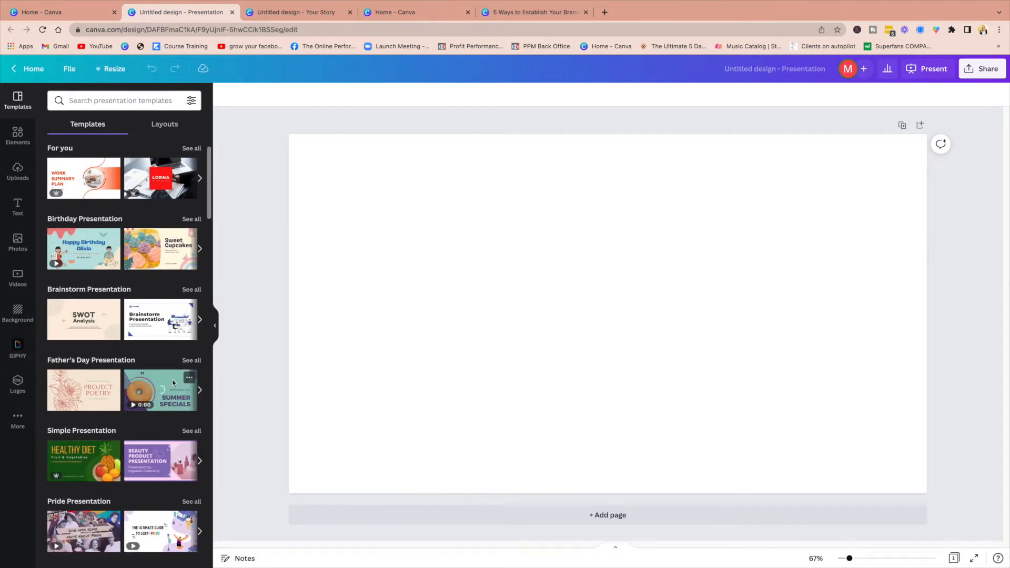
Step: Apply the "Summer Specials" cover from the "Pale Blue and Violet Donut Memphis Cool" template to the first page and duplicate that page
click(173, 383)
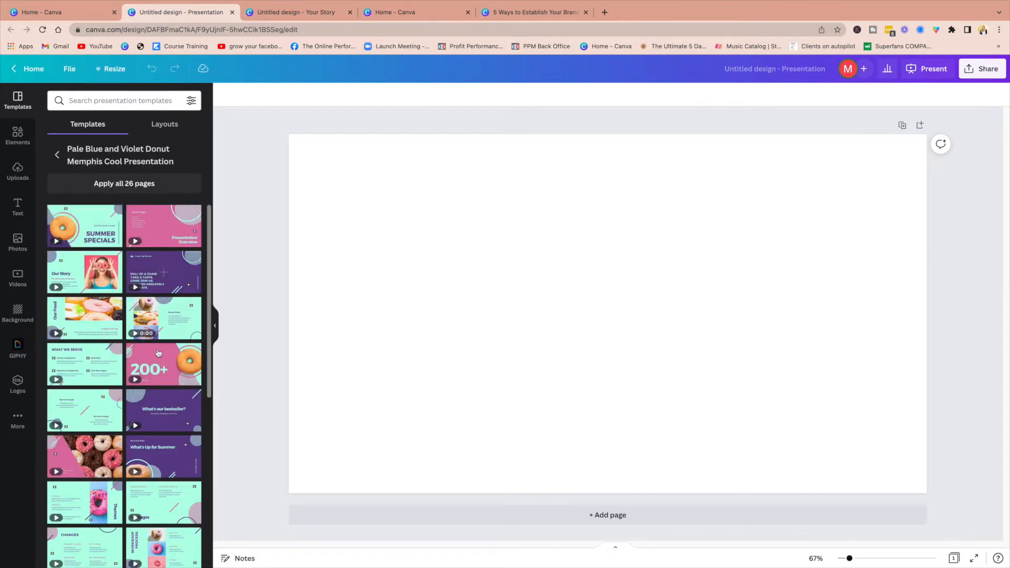
scroll(158, 352, down, 10)
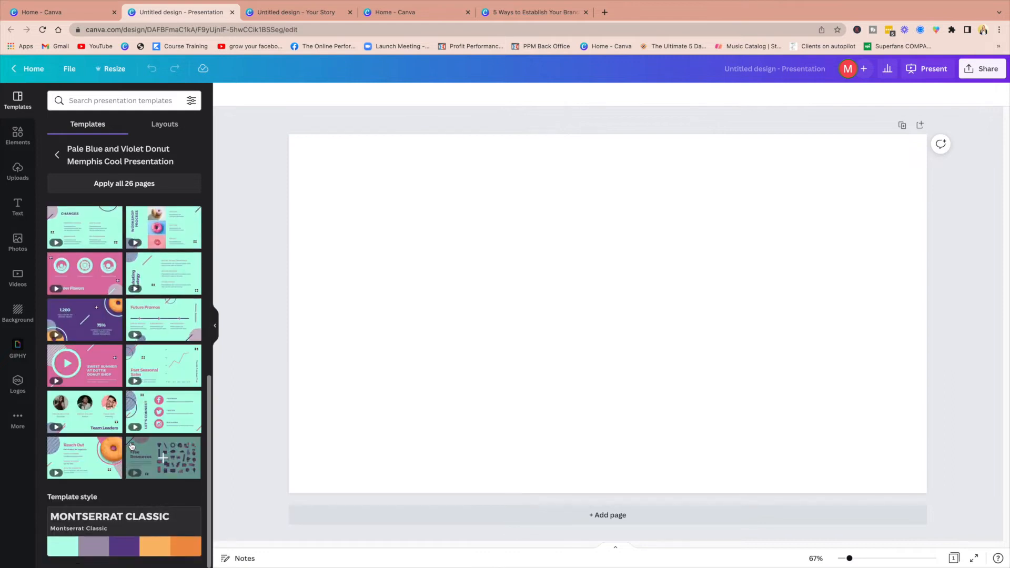
scroll(131, 362, up, 10)
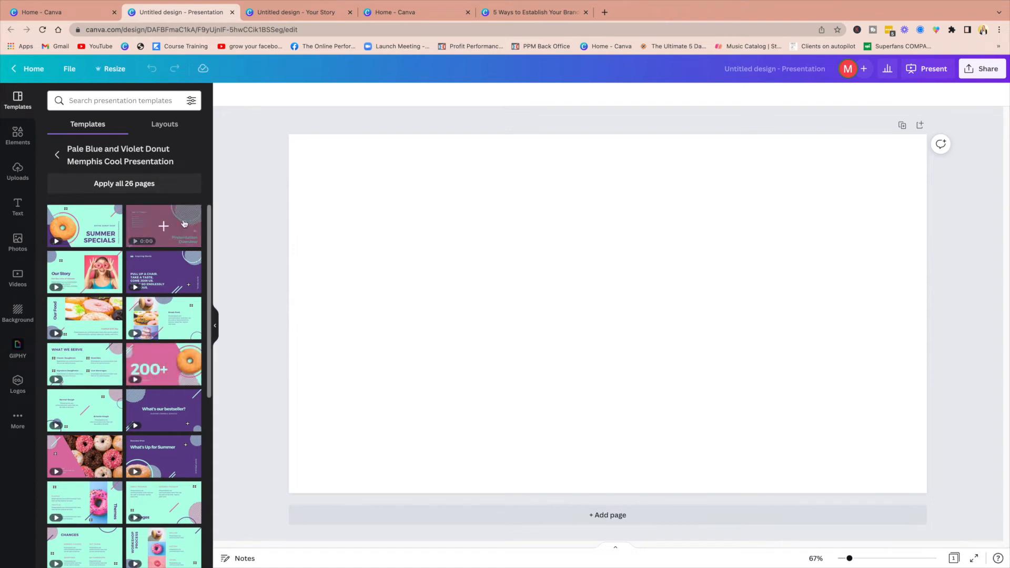
click(89, 226)
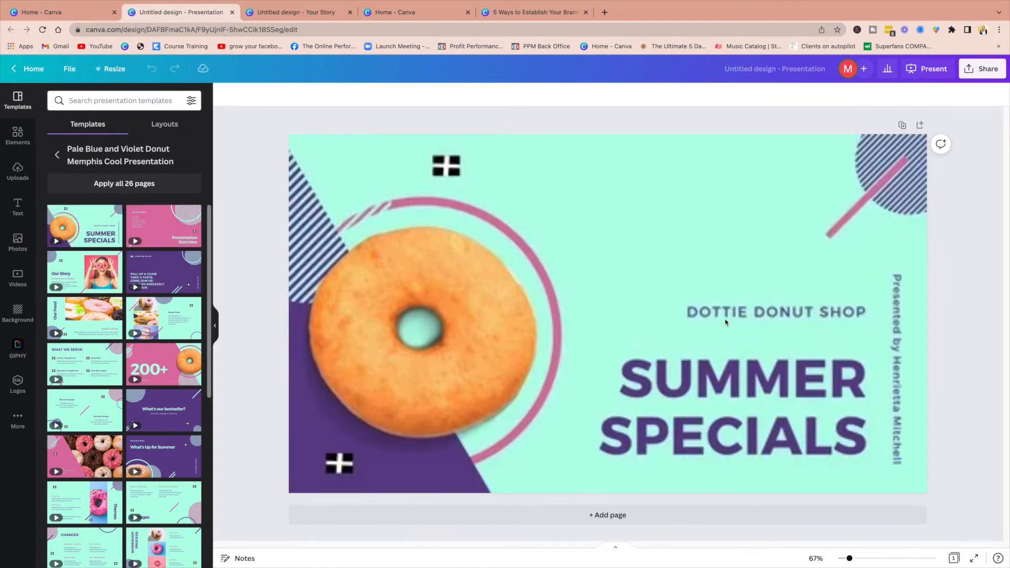
click(902, 126)
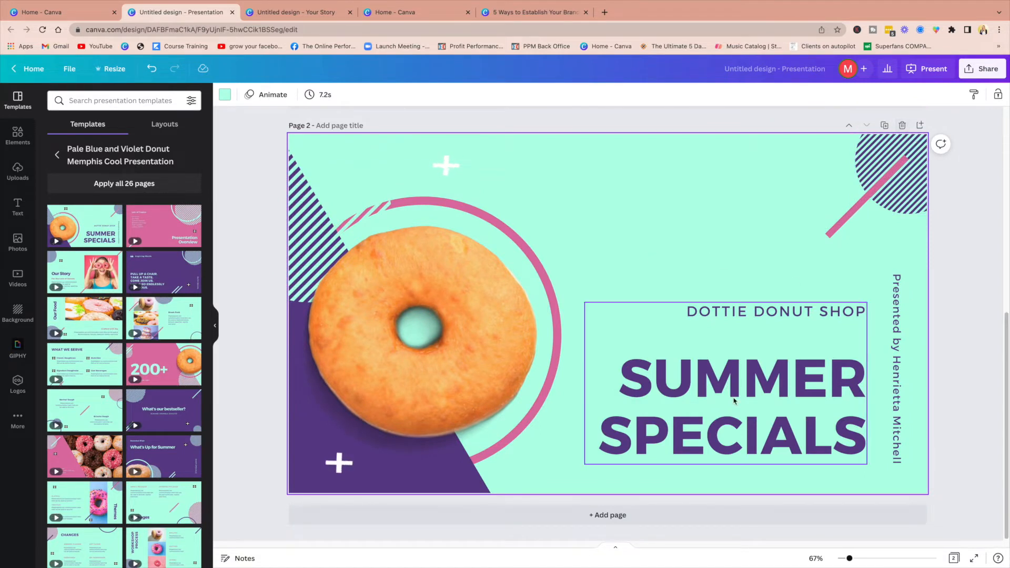
Step: Add three more pages using the "Themes", "Our Food" and "Inspiring Words" layouts of the donut template
click(610, 515)
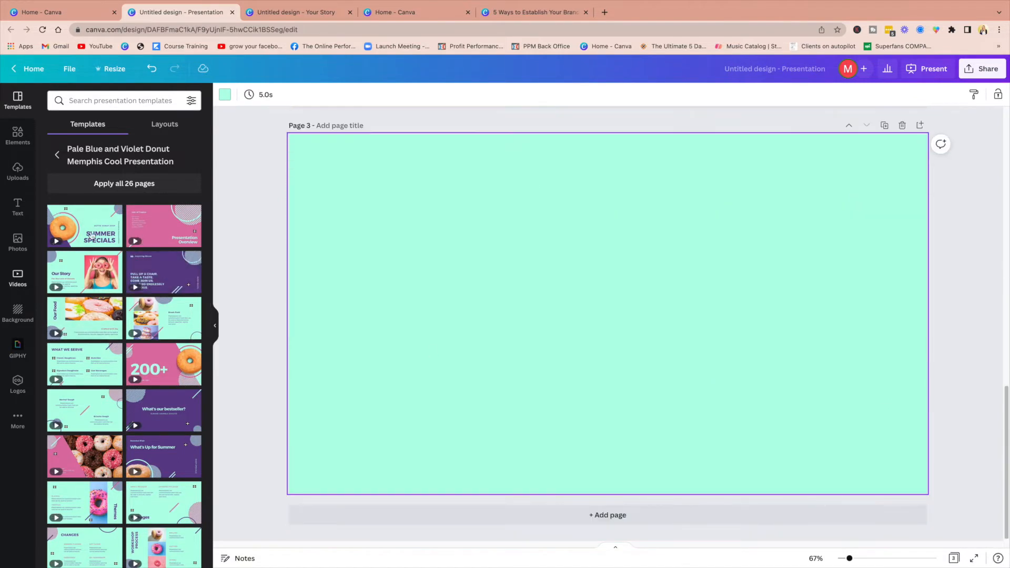
click(107, 517)
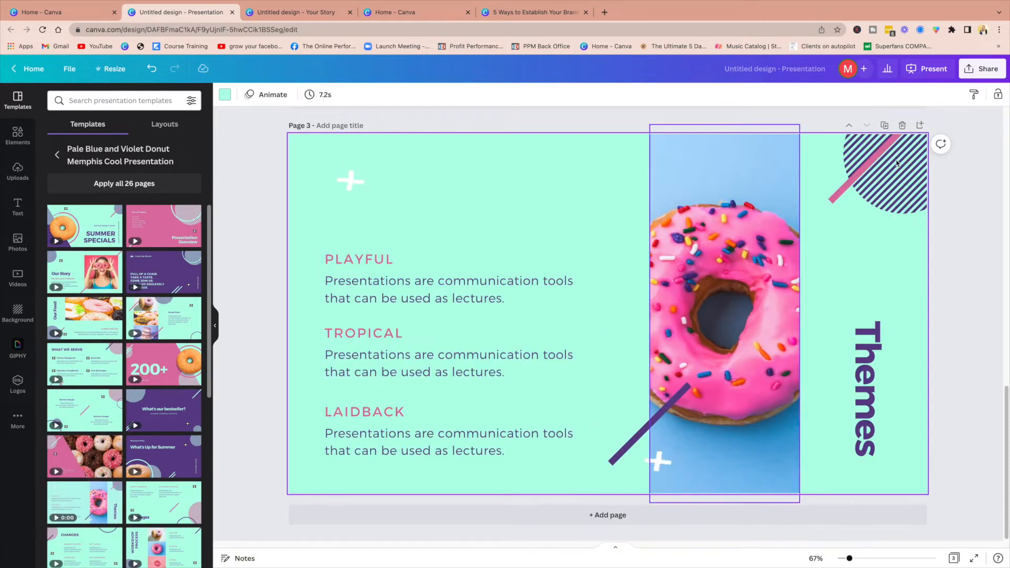
click(884, 125)
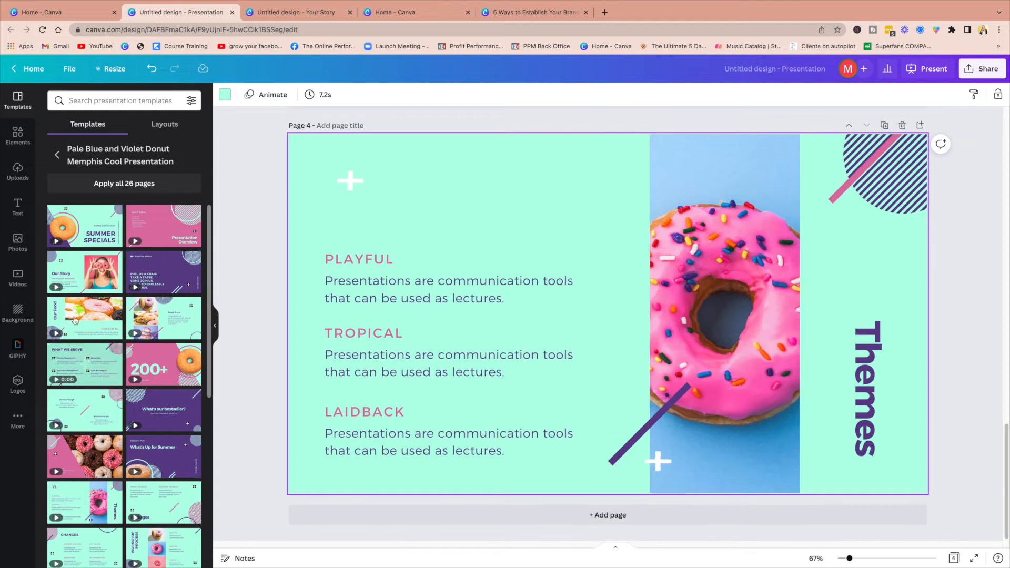
click(75, 320)
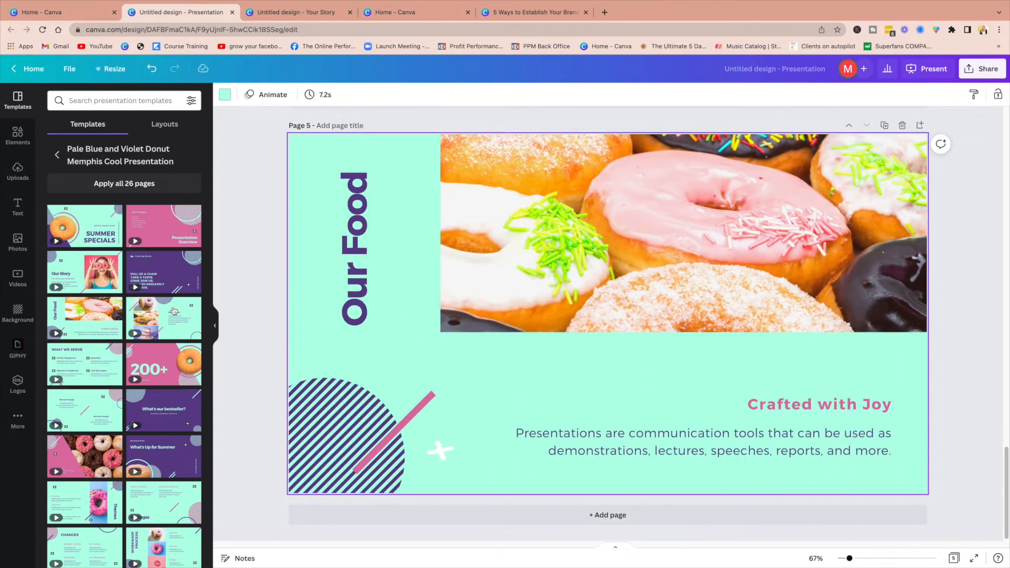
click(158, 273)
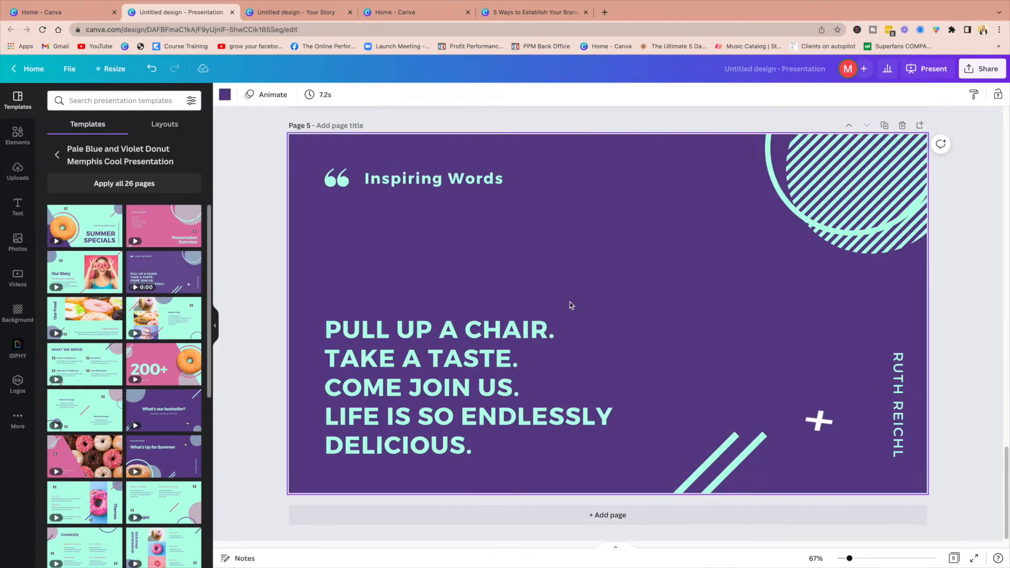
Step: Review the presentation pages from the last to the first, checking the text and image elements on them
scroll(569, 303, up, 10)
click(447, 342)
click(364, 464)
scroll(368, 368, up, 5)
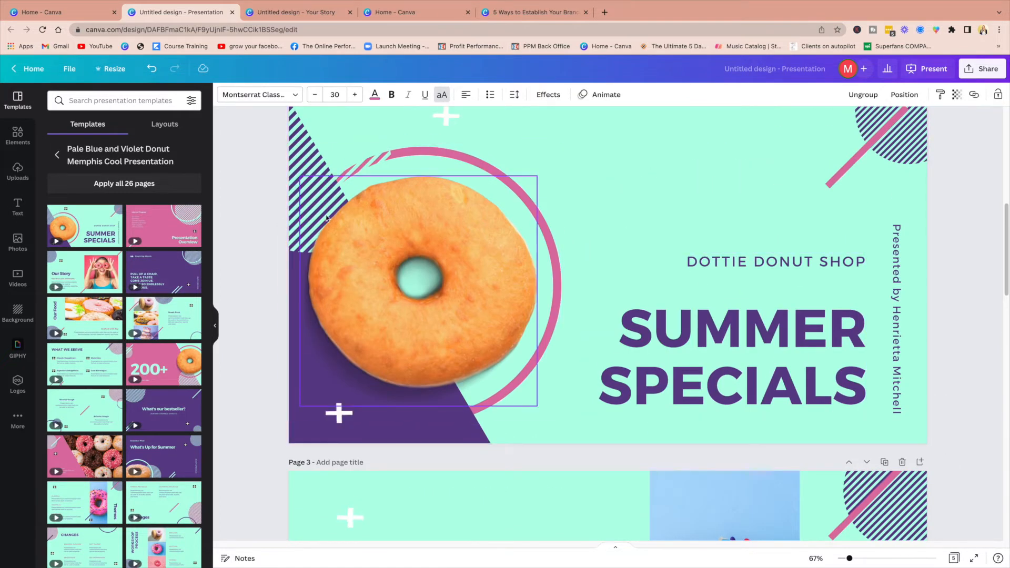
click(445, 256)
scroll(535, 261, down, 15)
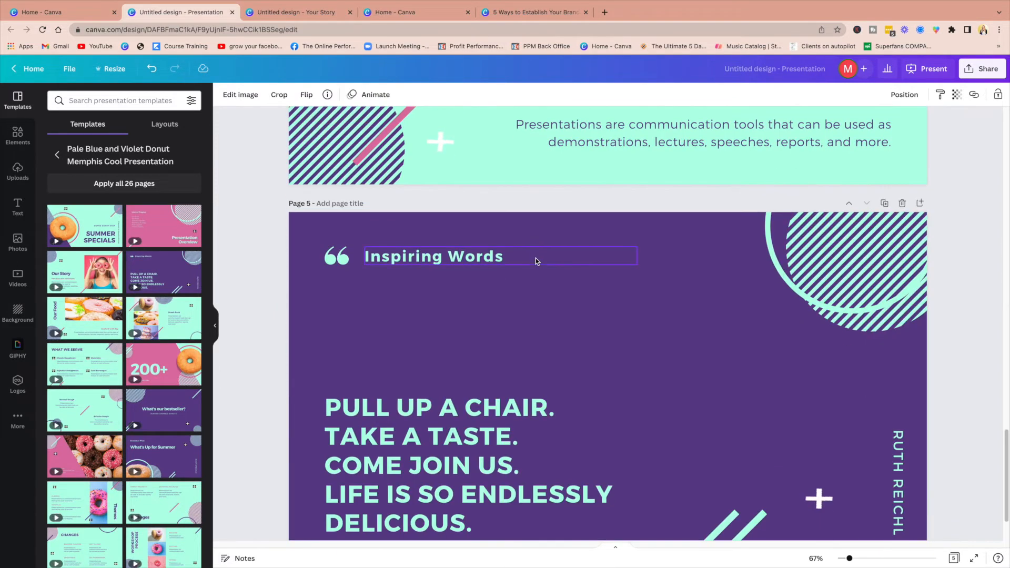
scroll(535, 260, down, 3)
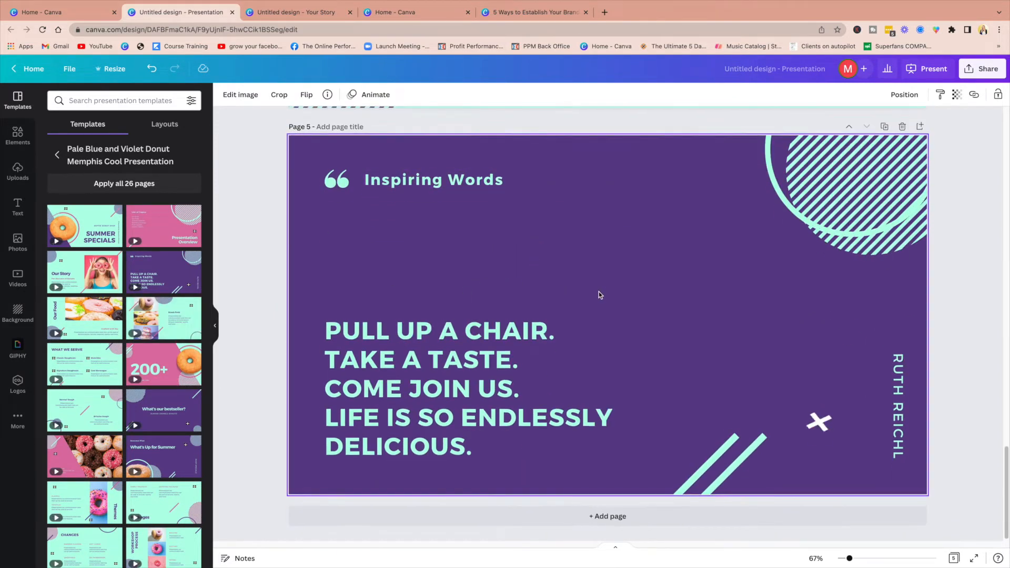
scroll(598, 291, up, 10)
scroll(623, 282, up, 15)
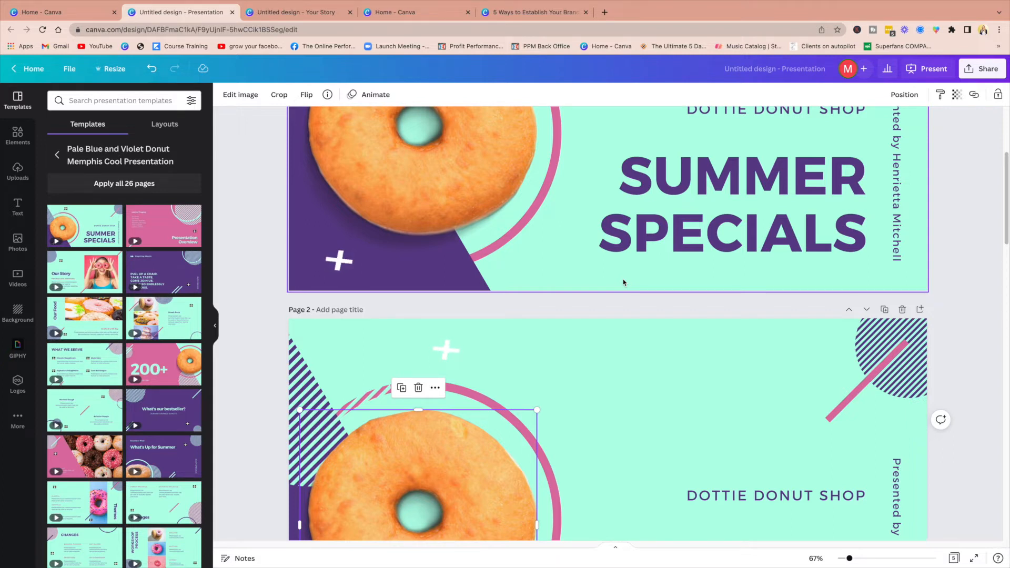
scroll(538, 355, up, 4)
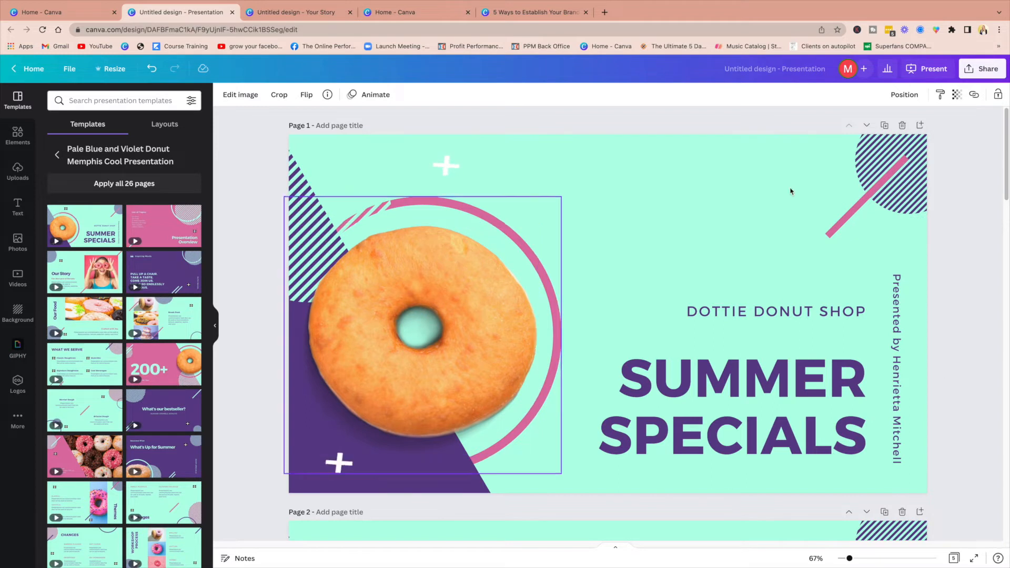
Step: Search the design types for "magazine" and create a blank Magazine Cover design of 8.5 × 11 in
click(72, 16)
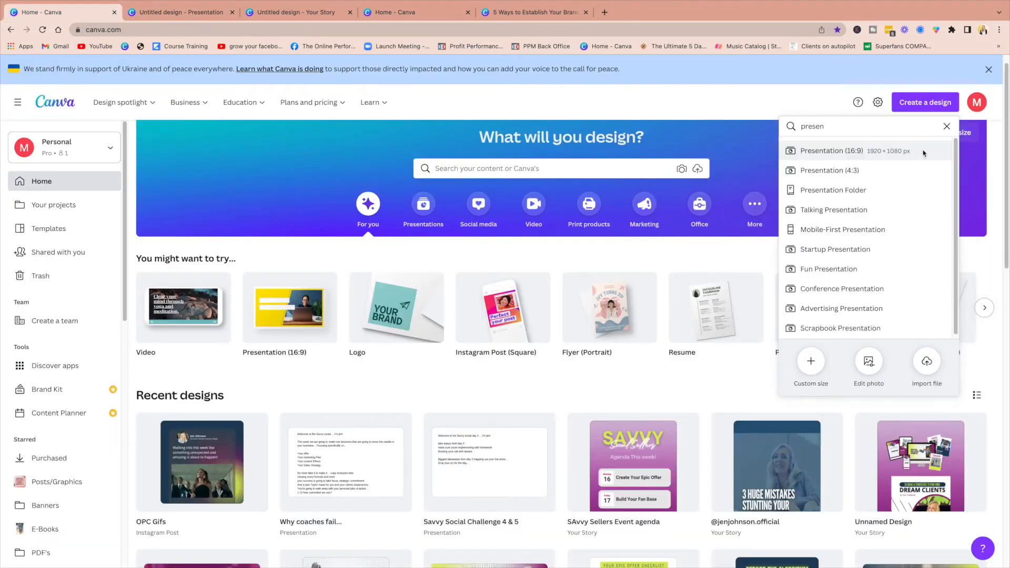
click(846, 132)
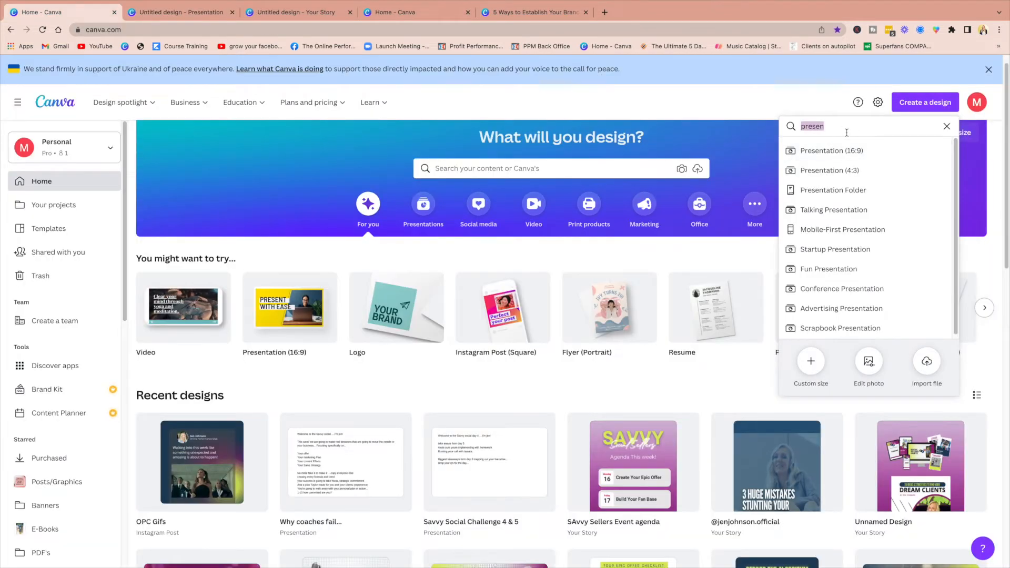
text(magazneine)
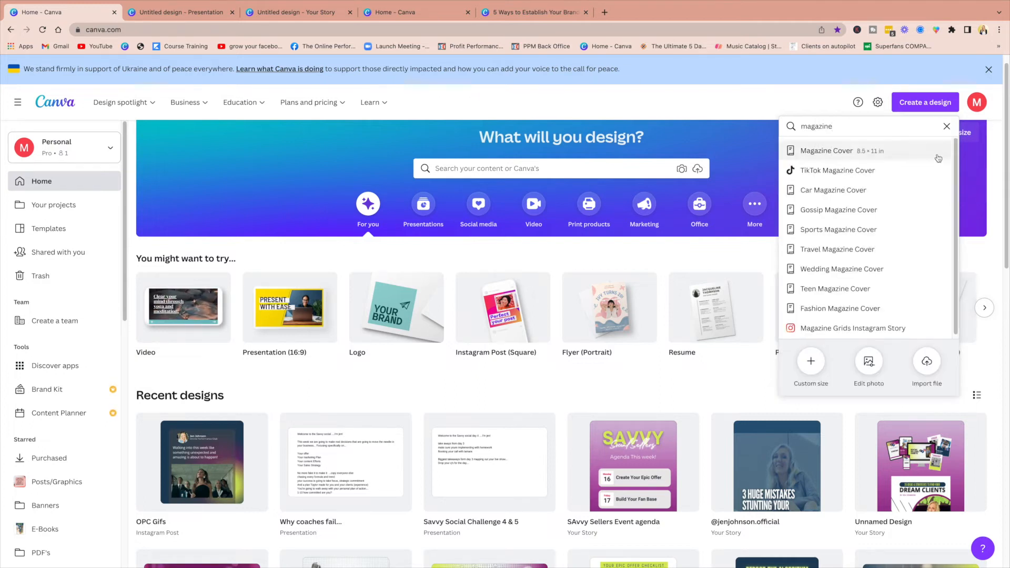
click(844, 153)
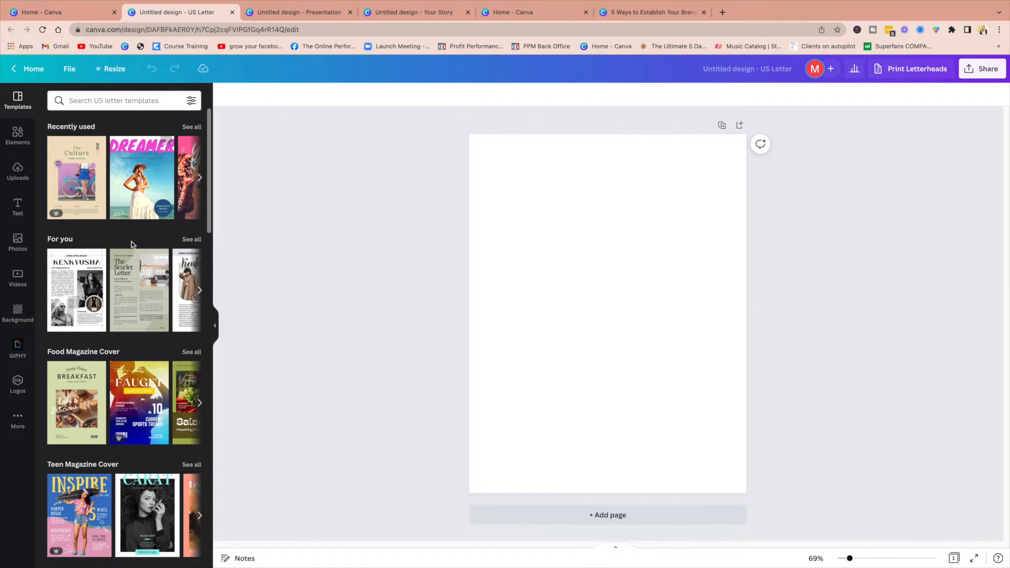
Step: Browse the suggested magazine templates and the full list of recently used ones
scroll(131, 242, down, 15)
scroll(162, 289, up, 15)
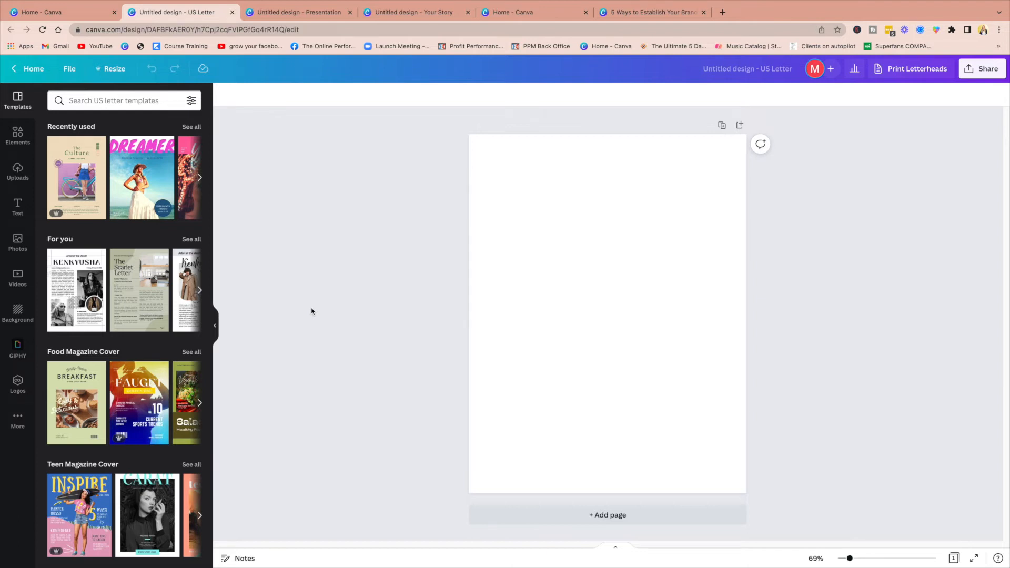
click(189, 127)
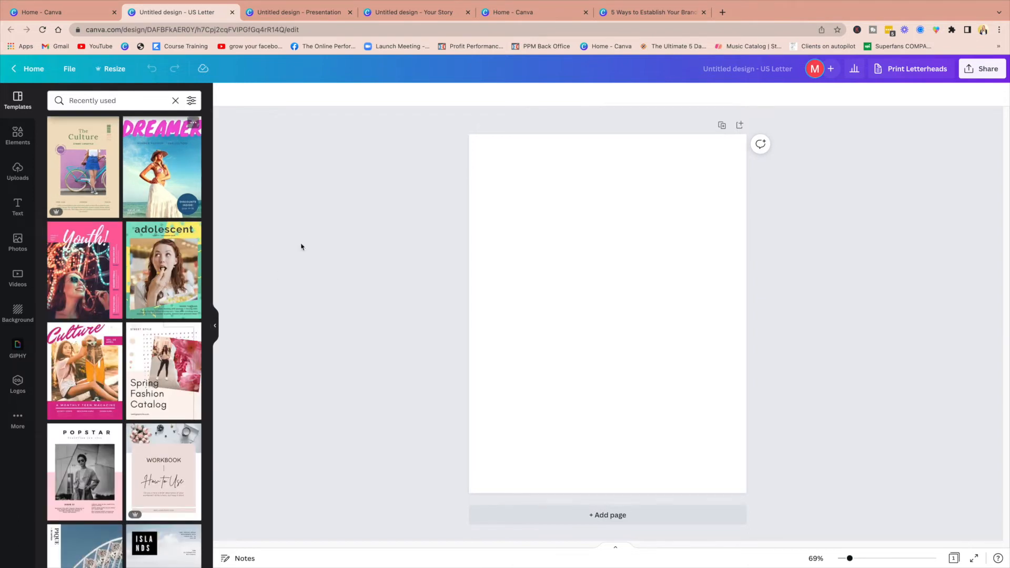
scroll(174, 347, down, 8)
scroll(157, 336, up, 2)
Step: Try the pink "Workbook How to Use" template on the blank page, then undo it
click(169, 175)
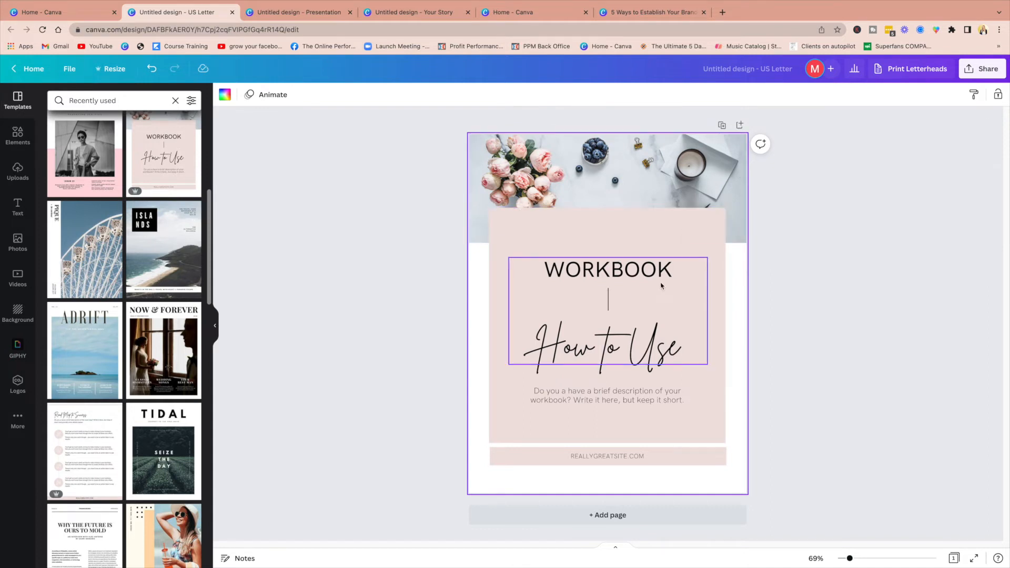
scroll(155, 386, down, 10)
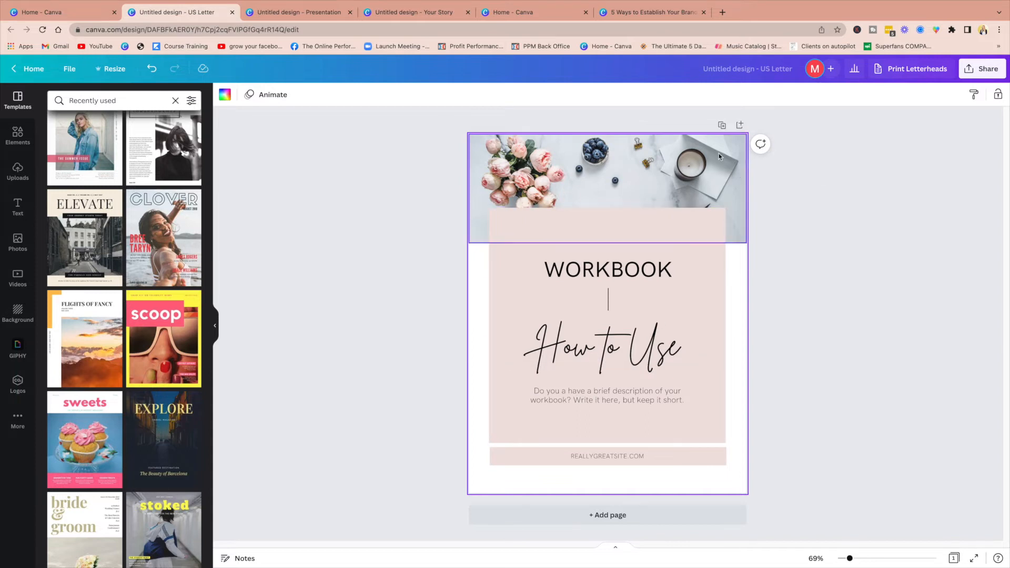
click(153, 68)
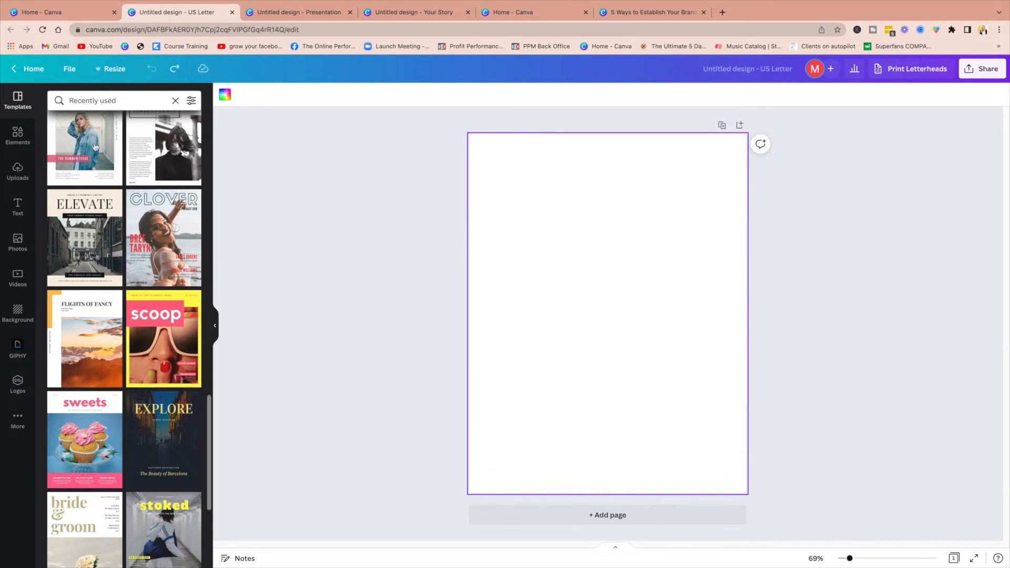
Step: Examine the page sets of the "Pink Blue Dessert Food Magazine" and "Cream Elegant Modern Photo Travel Magazine" templates
click(81, 448)
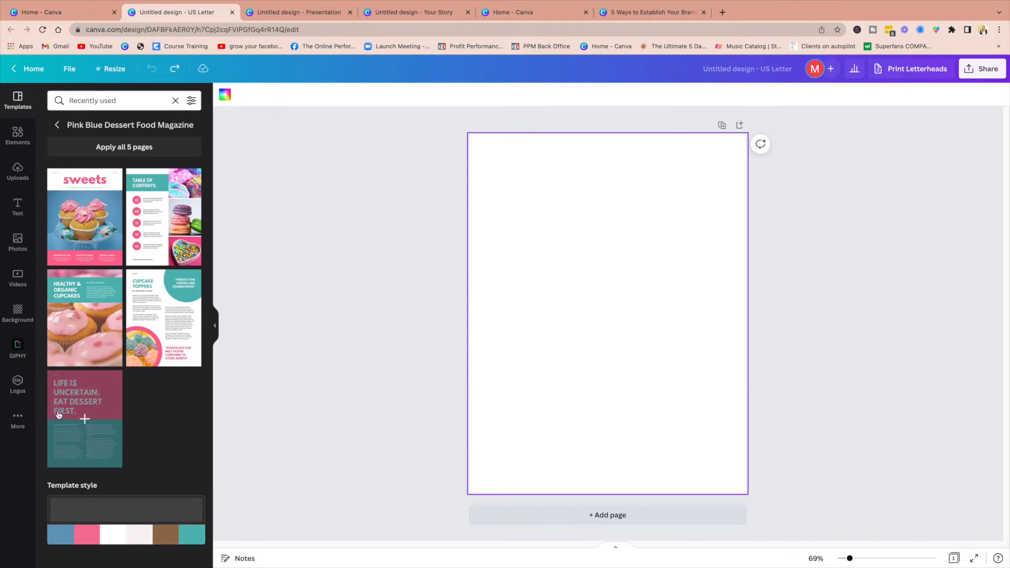
click(57, 126)
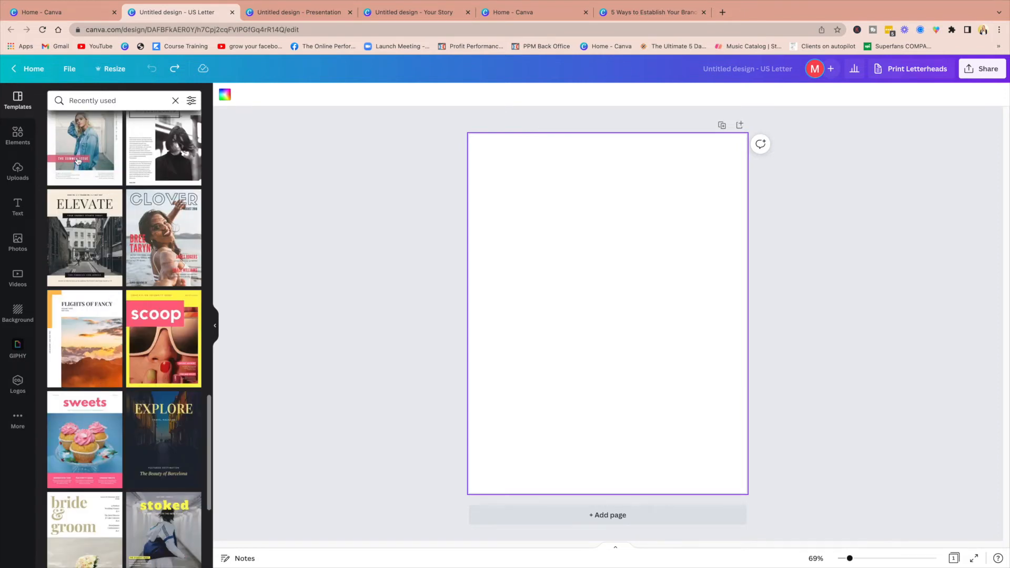
click(85, 251)
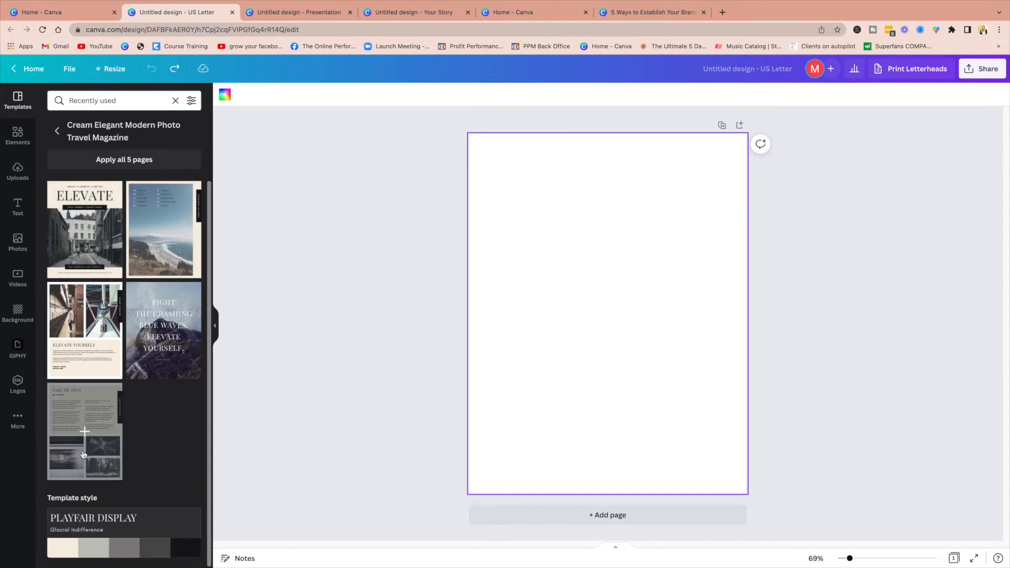
Step: Examine the page sets of the "Light Orange Teen Magazine Cover" and "Summer Bordered Teen Magazine Cover" templates
click(57, 130)
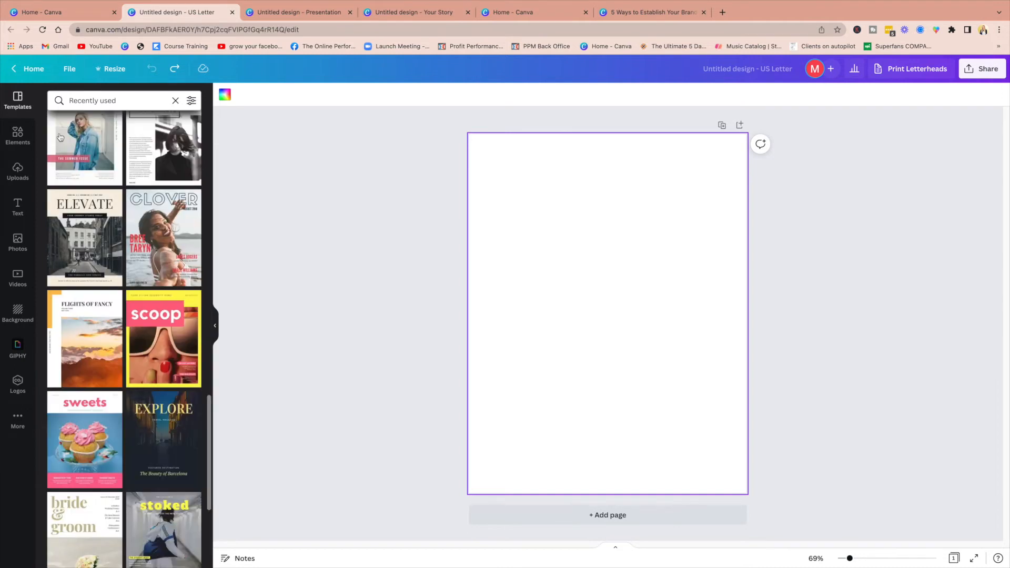
scroll(104, 279, down, 5)
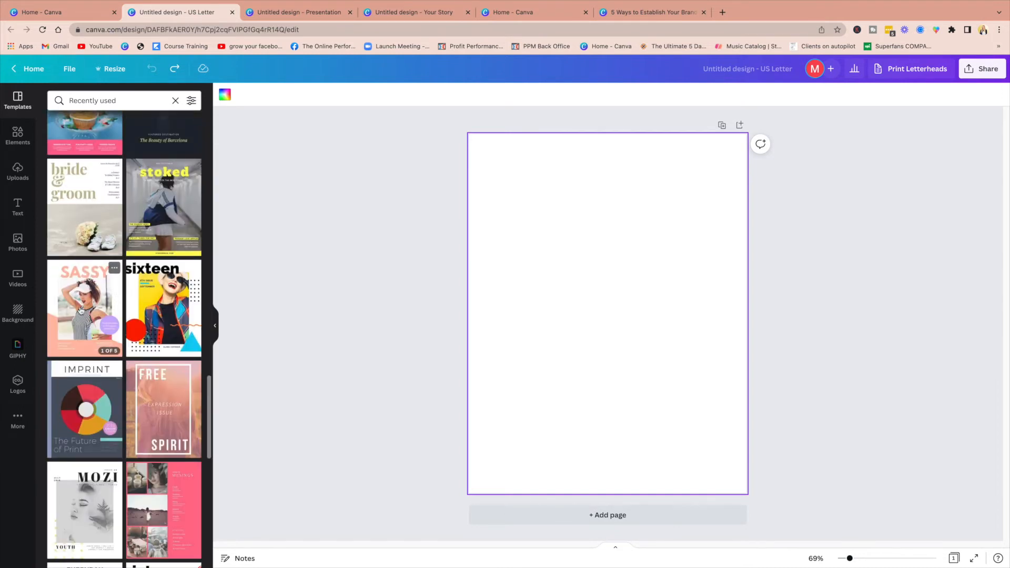
click(81, 310)
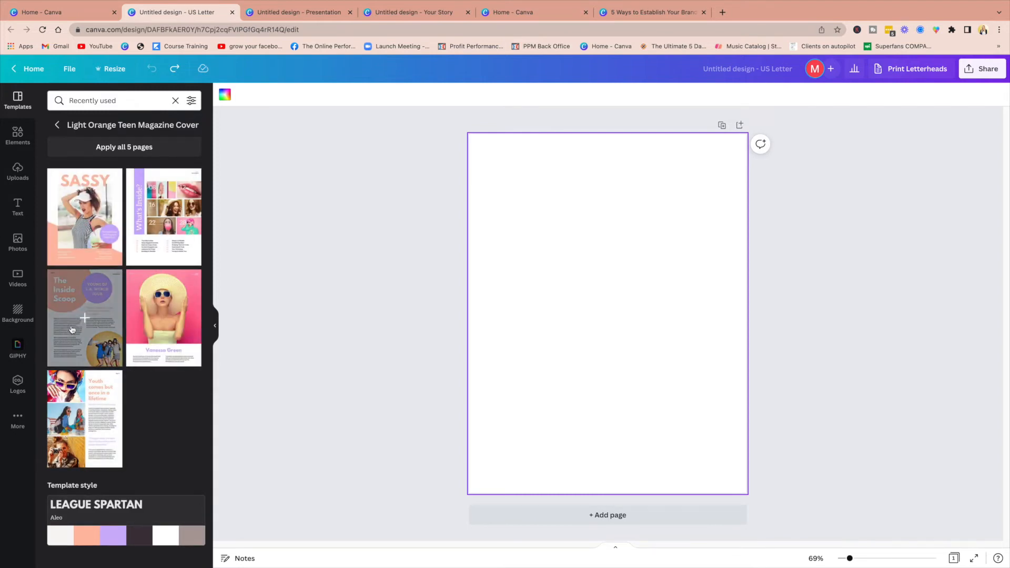
click(58, 126)
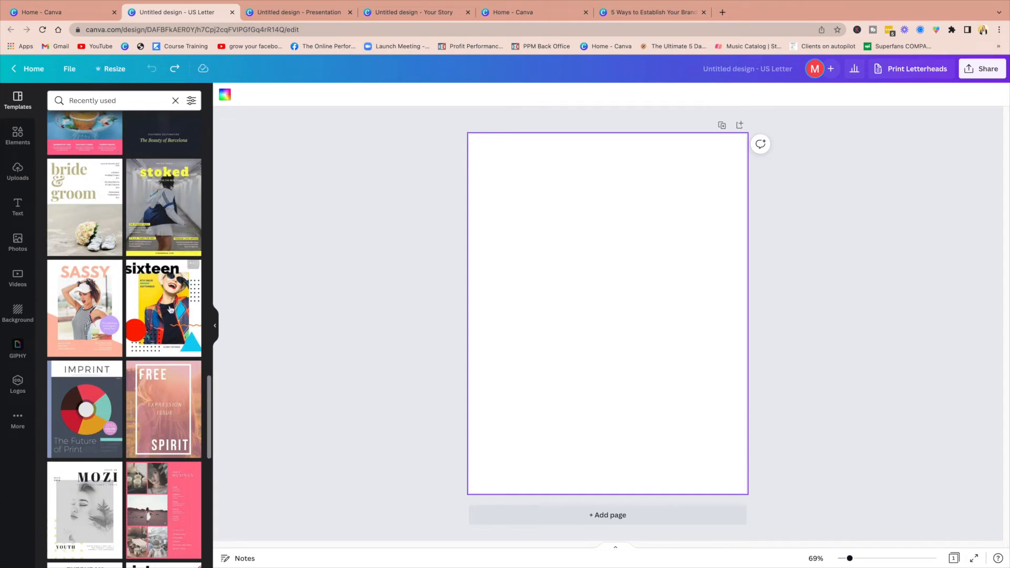
scroll(170, 309, down, 5)
click(165, 216)
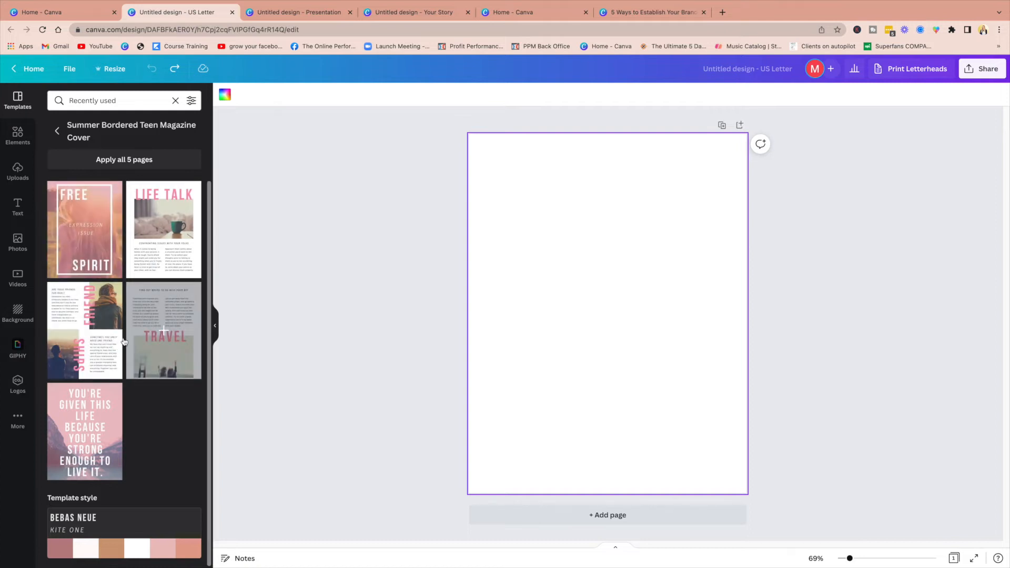
click(57, 131)
Step: Examine the "Sunset Vector Creative Magazine Cover" page set and browse the remaining recently used magazine templates
scroll(92, 360, down, 2)
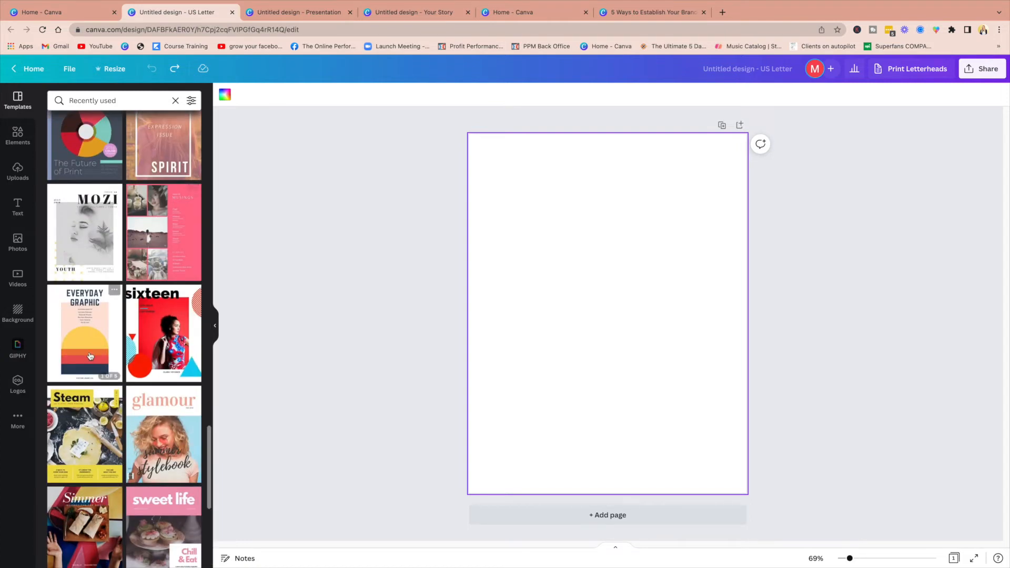
click(93, 360)
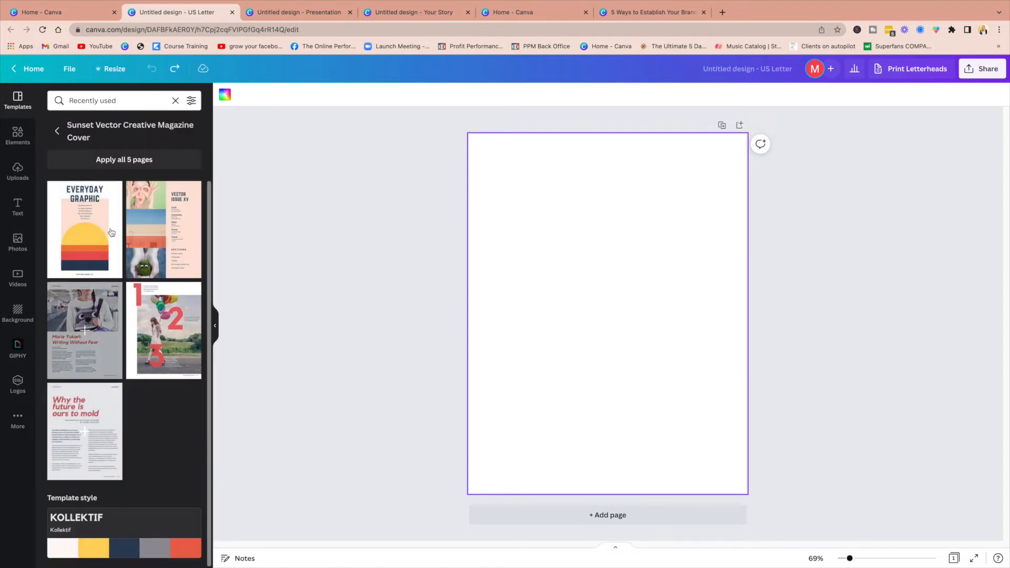
click(57, 131)
scroll(114, 268, down, 5)
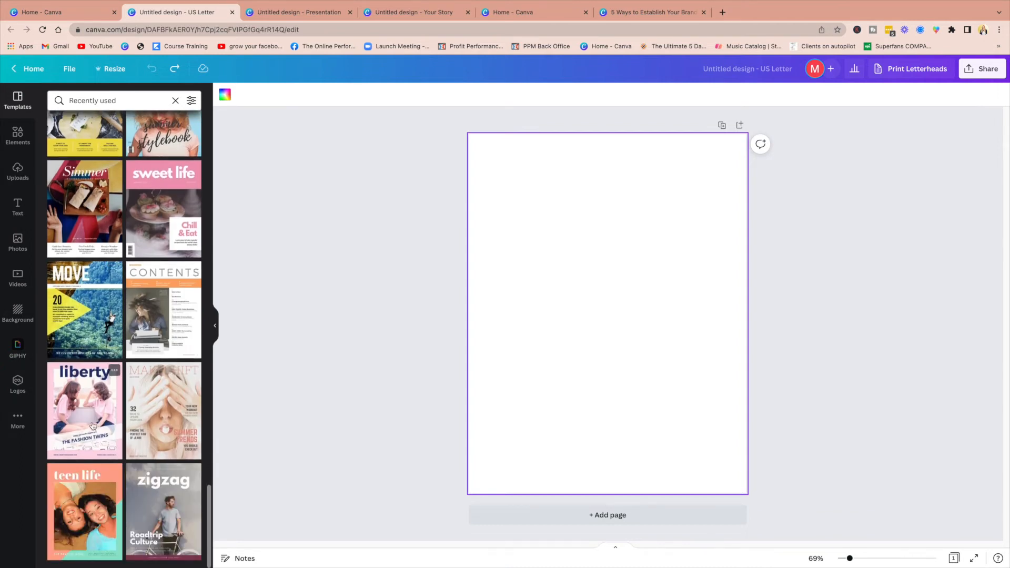
scroll(144, 298, up, 15)
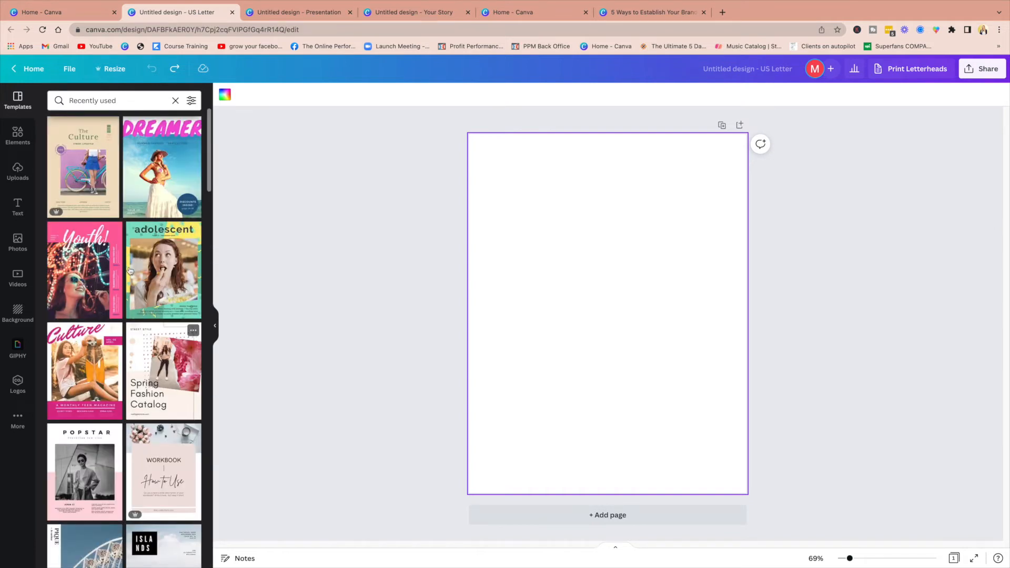
Step: Build three pages from the "Blue and Yellow Teen Magazine" template: the contents page, the editor's note and the "no, mom!" article
click(168, 282)
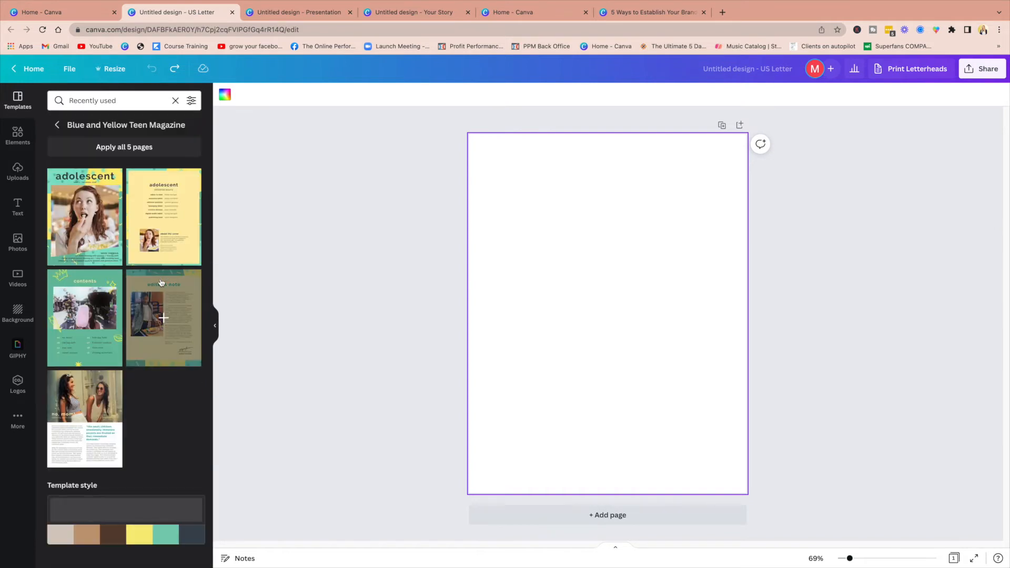
click(84, 316)
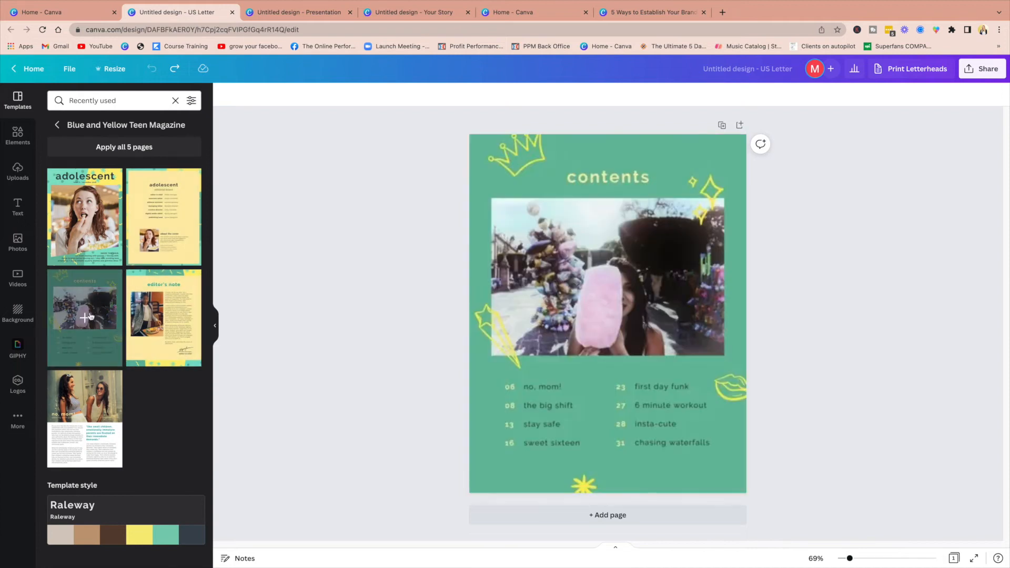
click(720, 128)
click(147, 334)
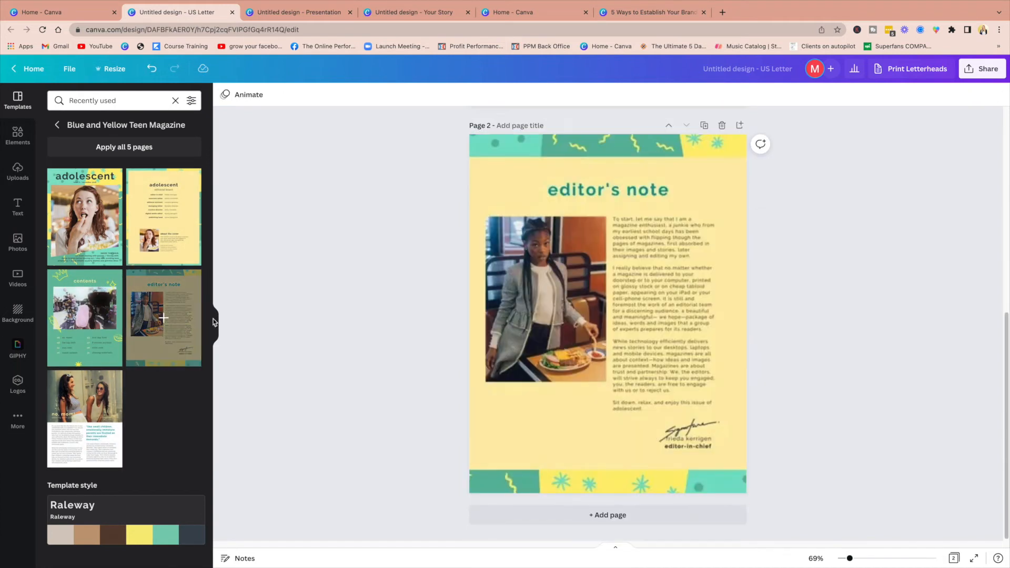
click(705, 127)
click(85, 418)
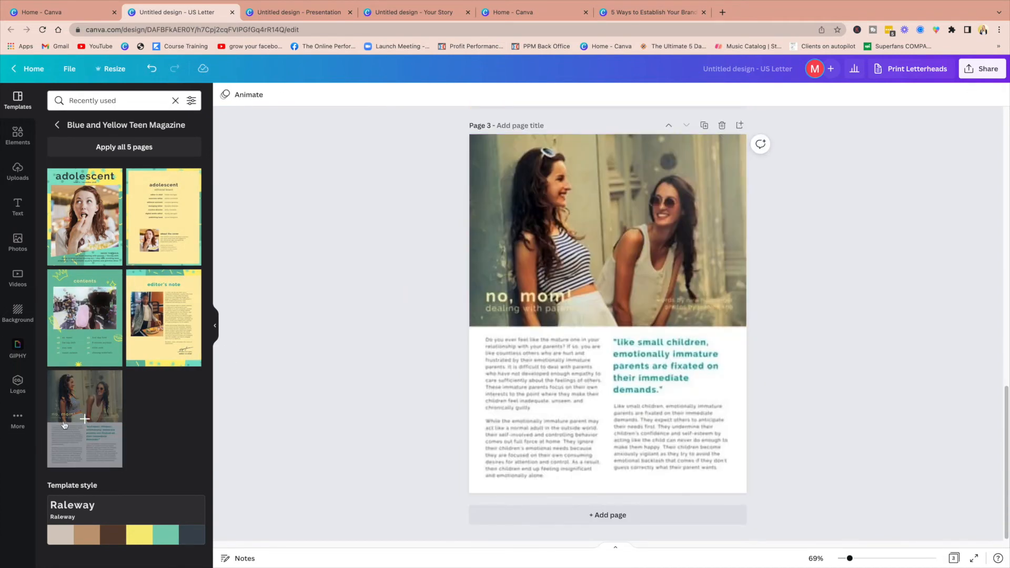
Step: Shrink the photo of the two women on page 3 and place it in the page's upper-left area above the title
click(653, 228)
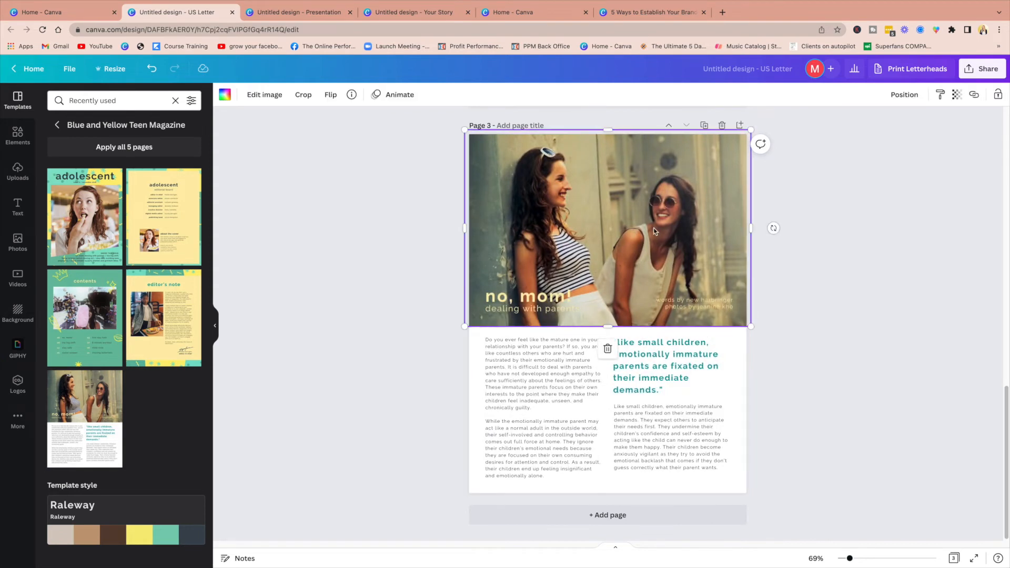
drag(717, 306, 609, 243)
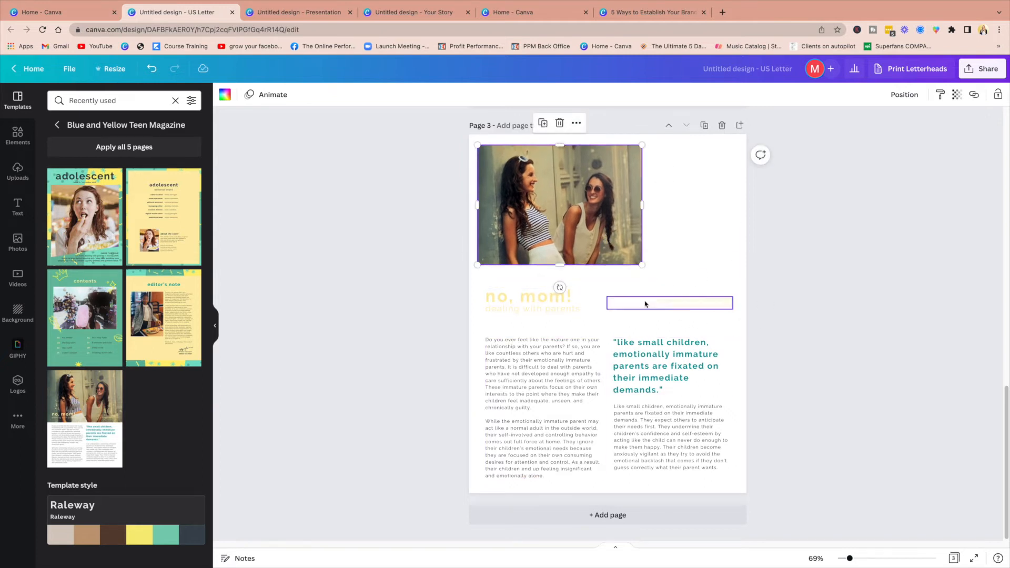
Step: Delete the photo and its frame on the editor's note page and put a duplicate of the text column in their place
scroll(713, 148, up, 6)
click(560, 216)
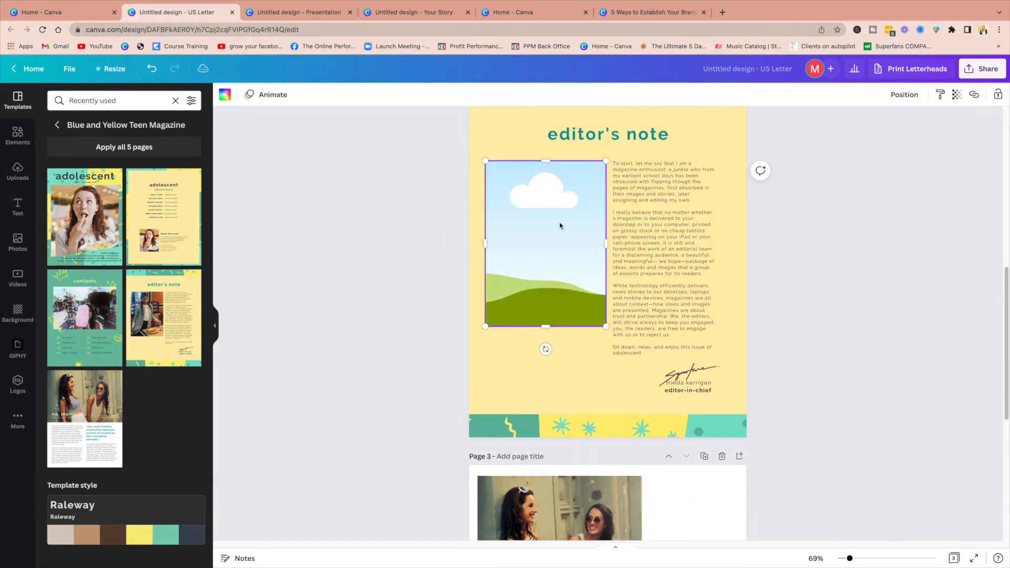
key(Delete)
click(649, 222)
key(super+d)
drag(649, 223, 533, 233)
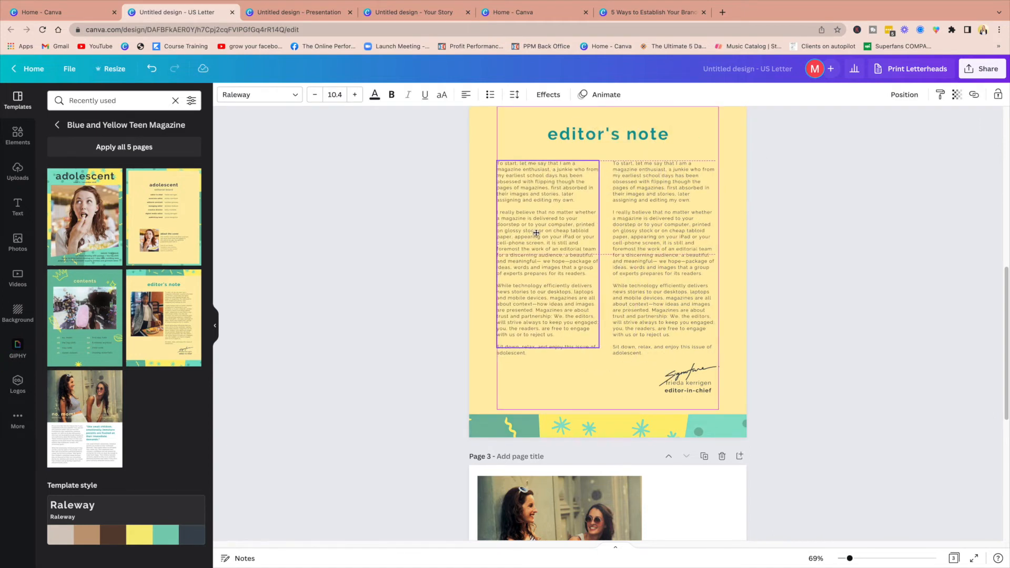
click(784, 251)
click(683, 251)
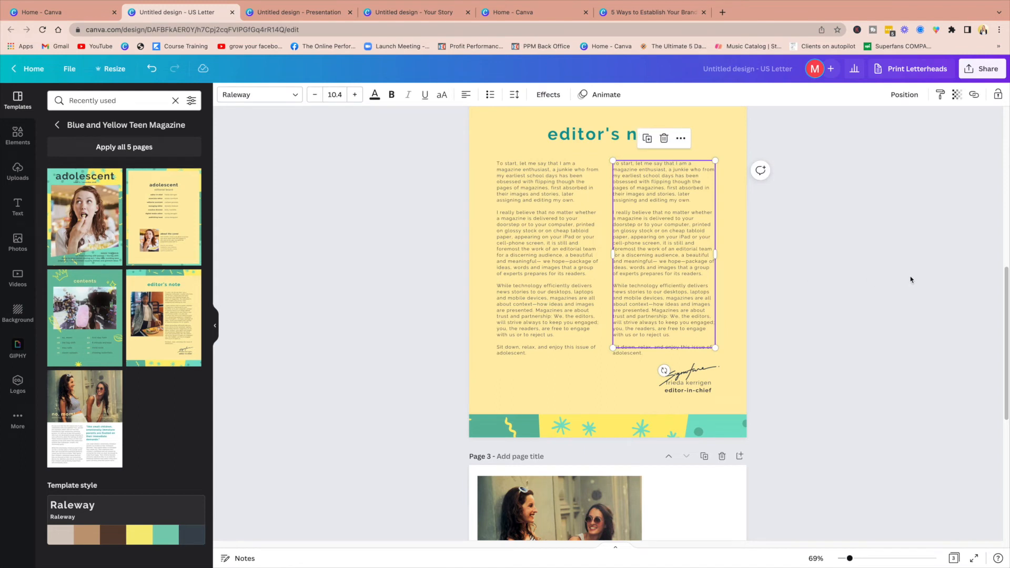
Step: Add a circular photo frame to the editor's note page and bring it forward
click(17, 170)
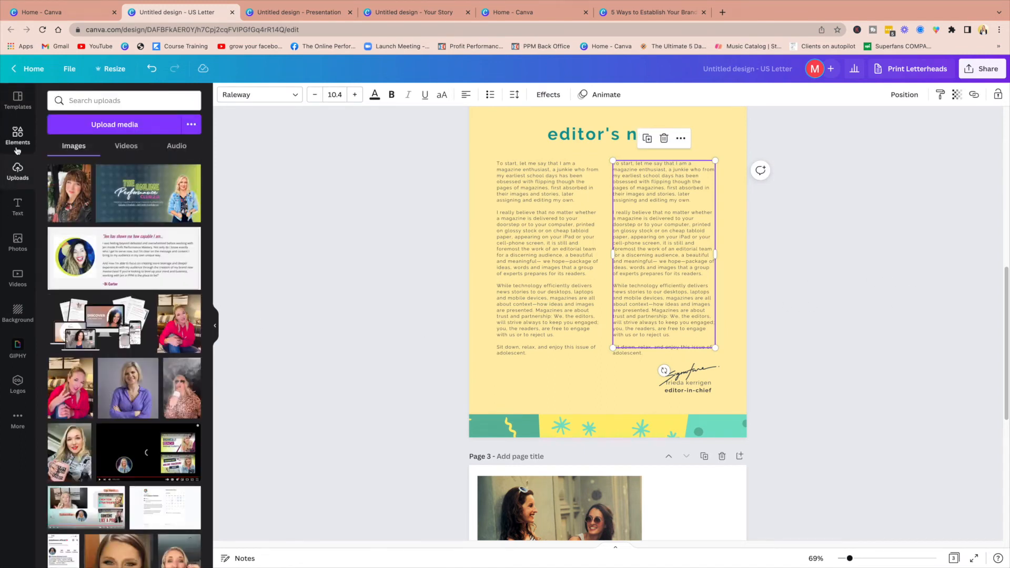
click(17, 141)
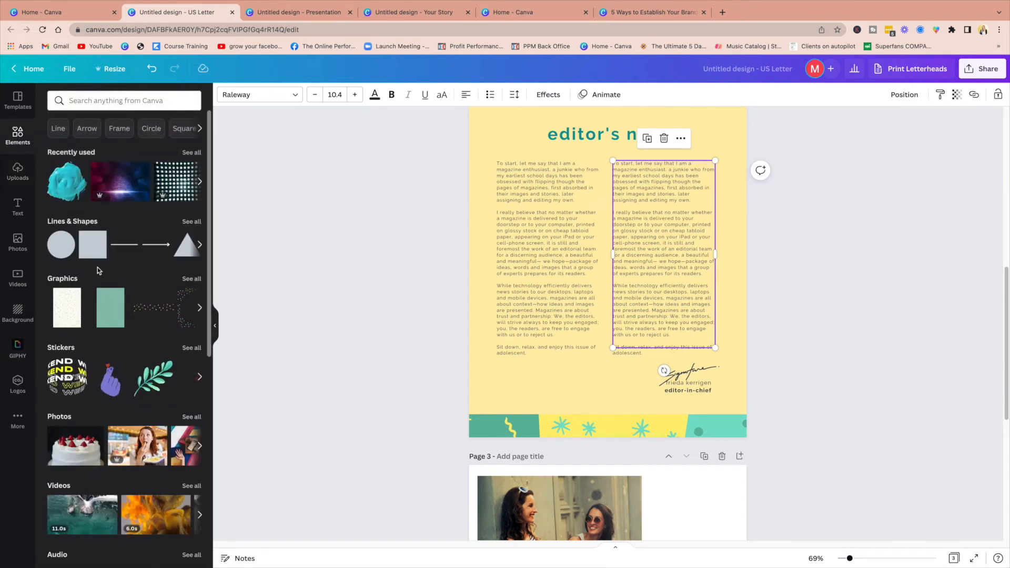
scroll(80, 291, down, 7)
click(74, 465)
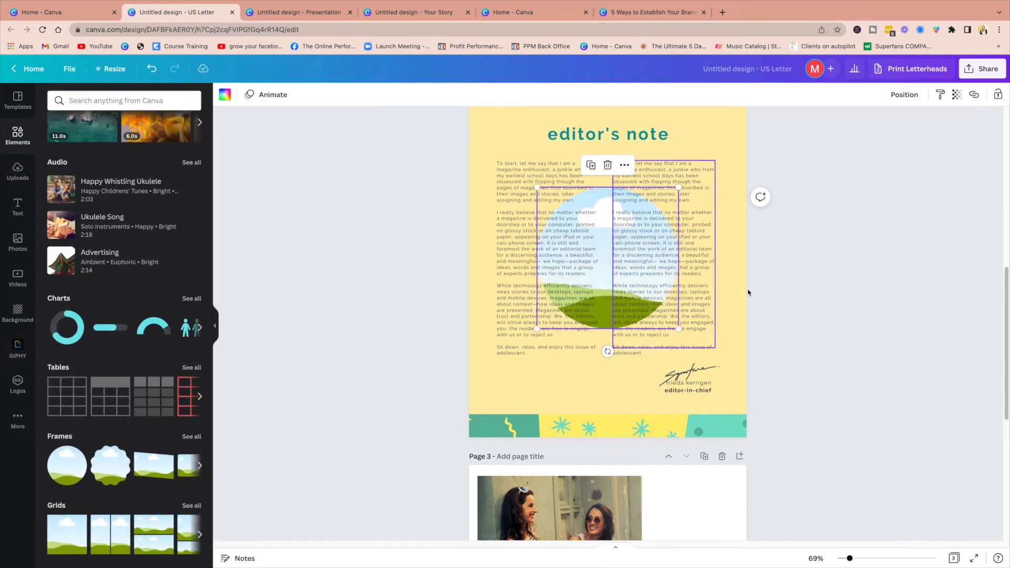
click(904, 94)
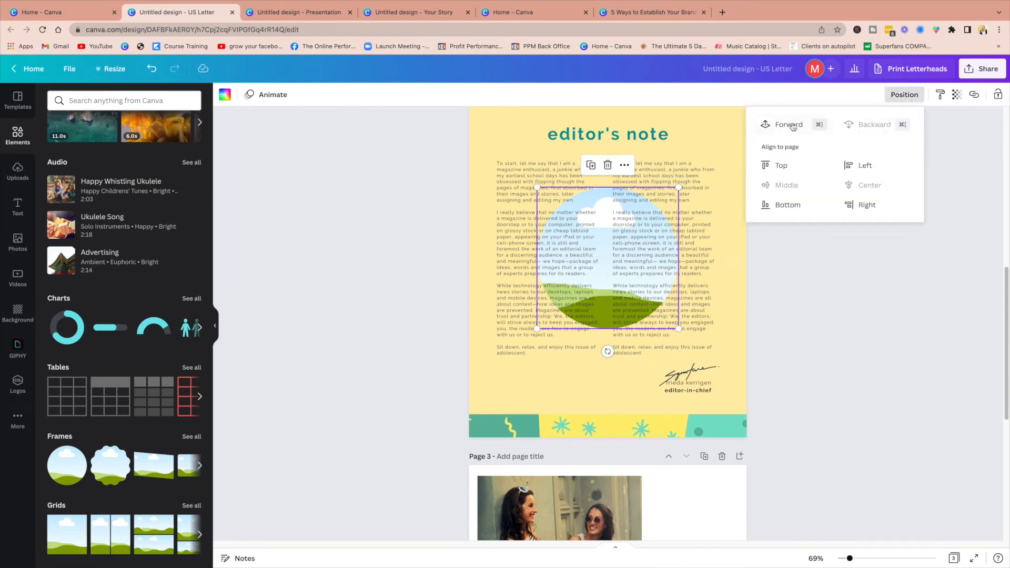
click(791, 127)
Step: Shrink the circular frame and place it beside the signature, below the right text column of the editor's note
click(585, 277)
drag(586, 277, 558, 382)
mouse_move(651, 434)
mouse_down()
mouse_move(599, 404)
mouse_move(592, 357)
mouse_move(578, 343)
mouse_move(577, 357)
mouse_move(660, 413)
mouse_move(653, 419)
mouse_move(633, 394)
mouse_move(642, 390)
mouse_up()
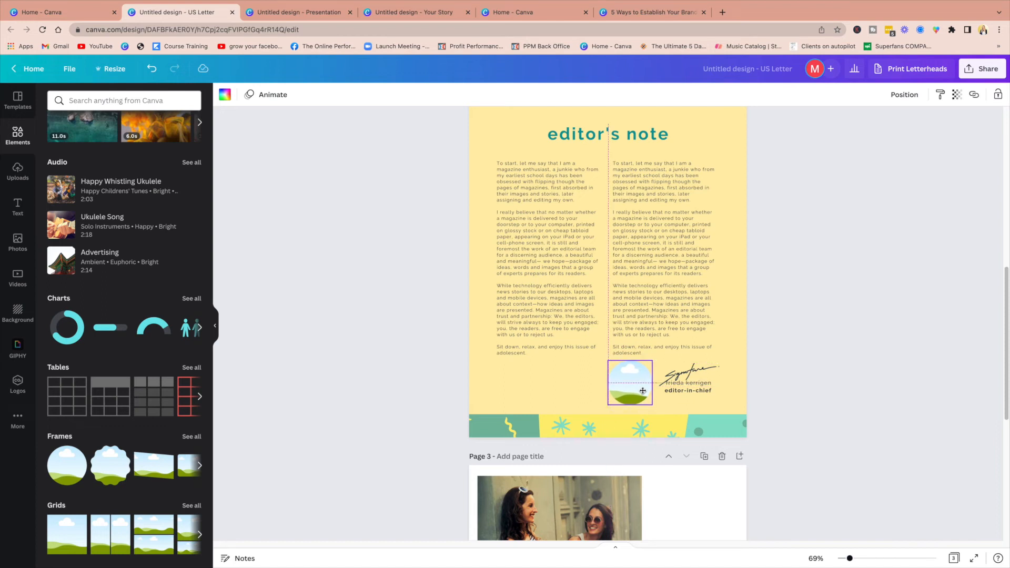
click(871, 395)
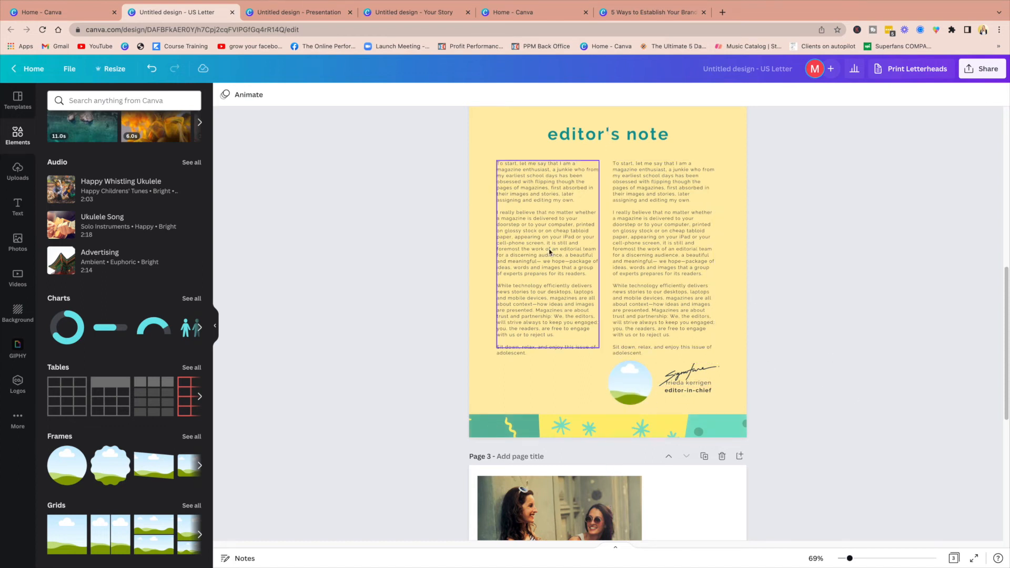
scroll(631, 266, down, 6)
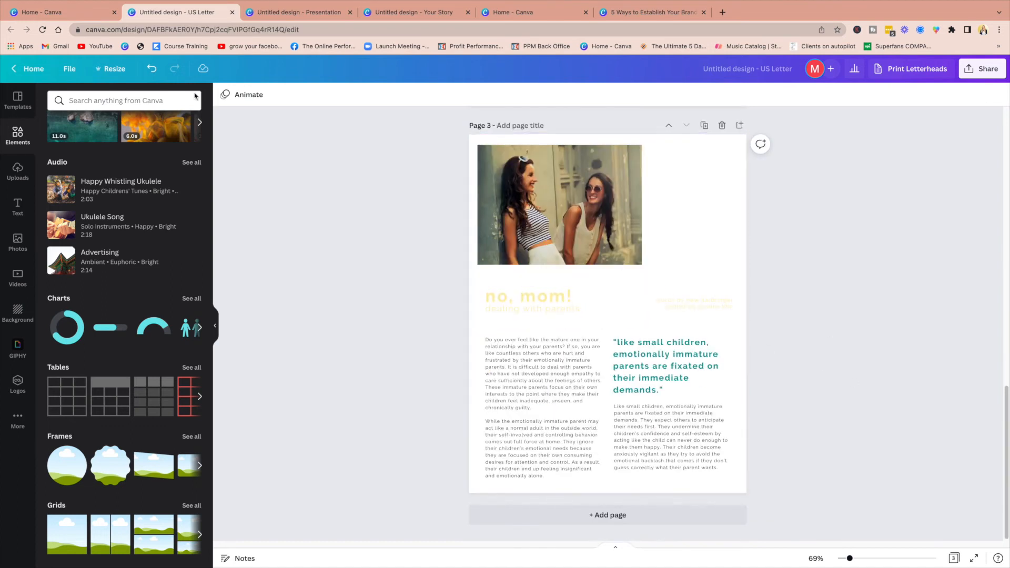
scroll(577, 284, up, 12)
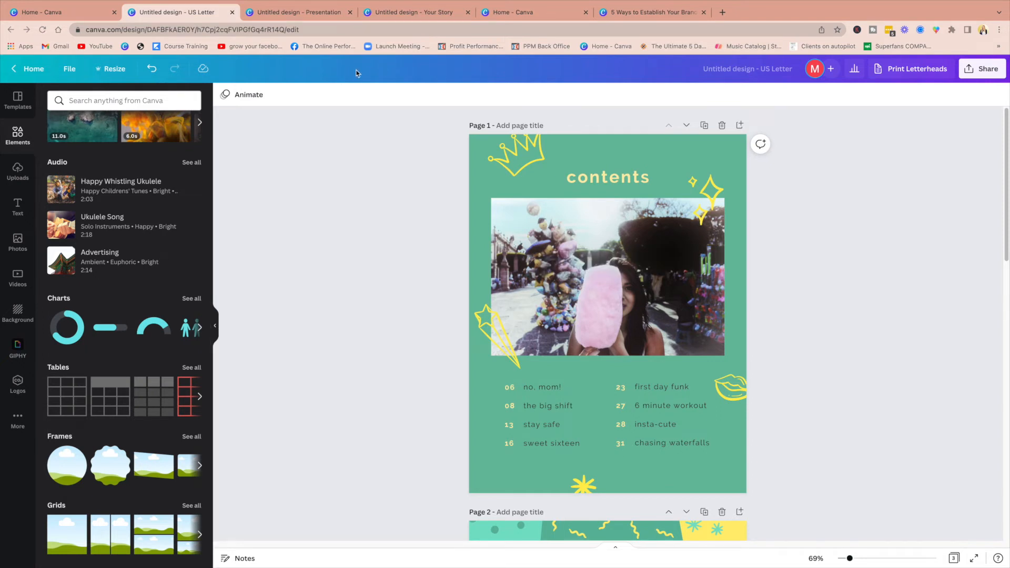
Step: Search the design types for "insta" and create a blank Instagram Post (Portrait) design of 1080 × 1350 px
click(66, 19)
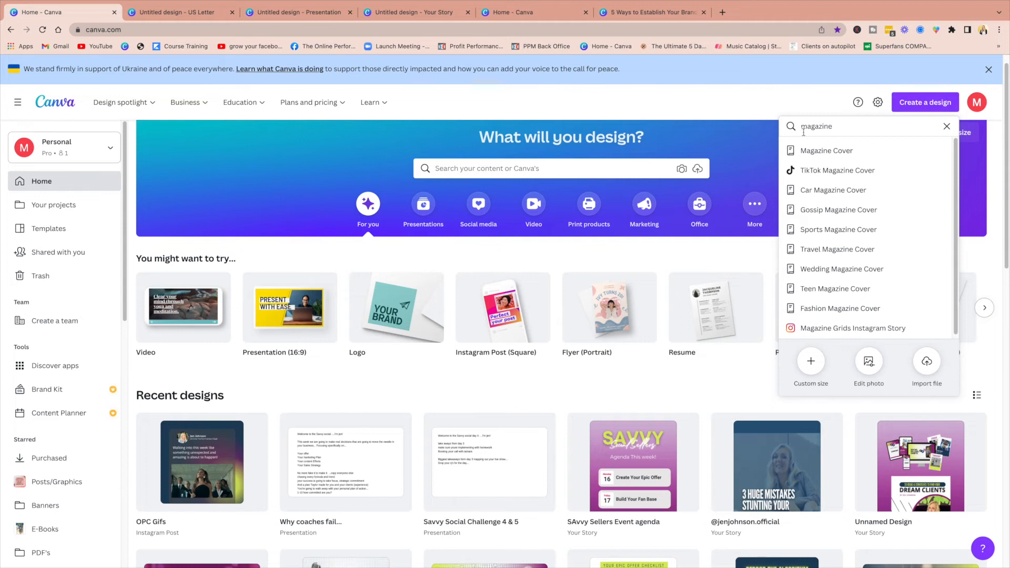
drag(800, 126, 843, 123)
text(gift)
key(BackSpace)
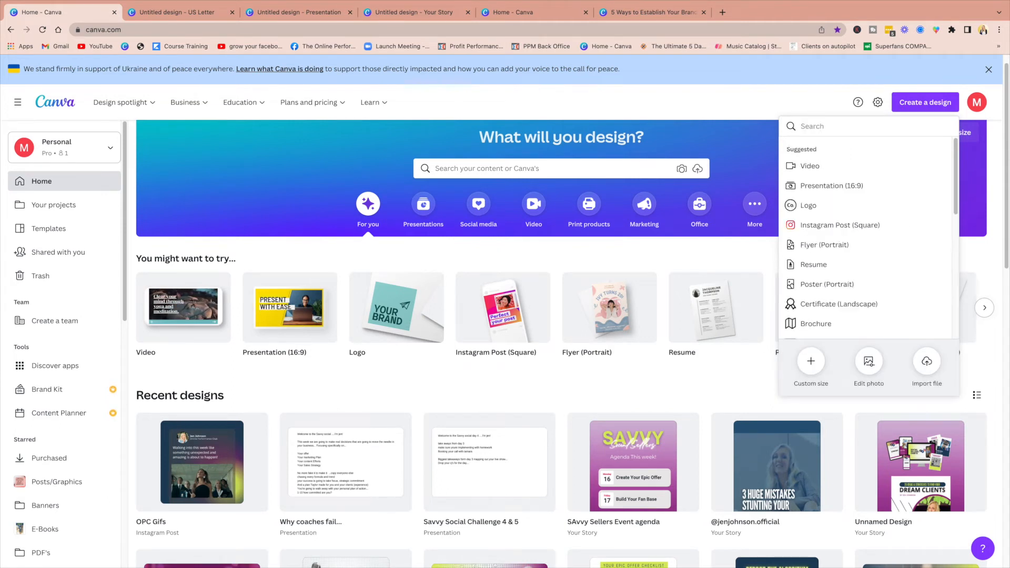
text(insta)
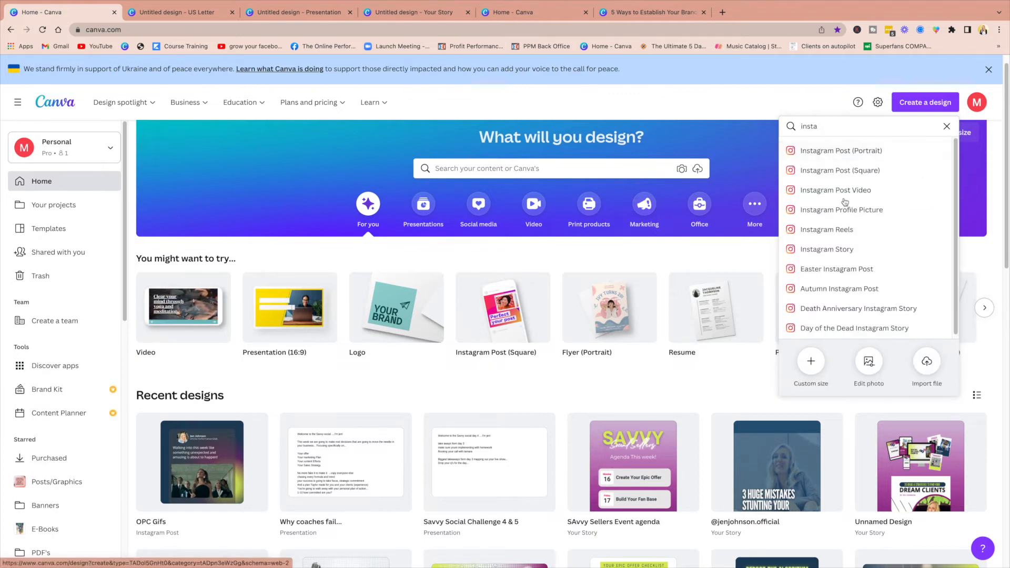
click(867, 164)
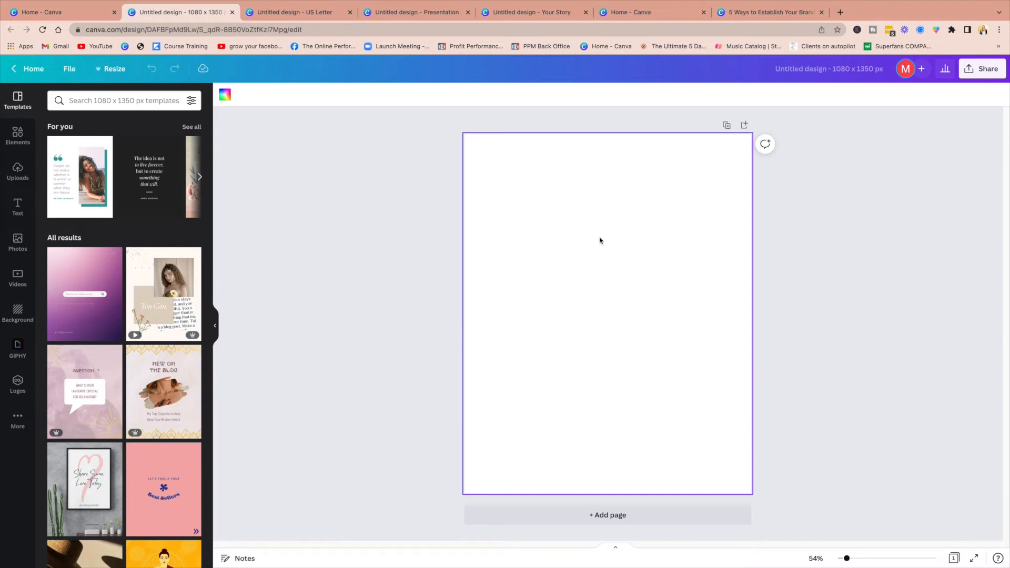
Step: Search the templates for "carousels" and examine the "Pink Three Steps To Online Sales" and "Working from home" carousel page sets
click(145, 103)
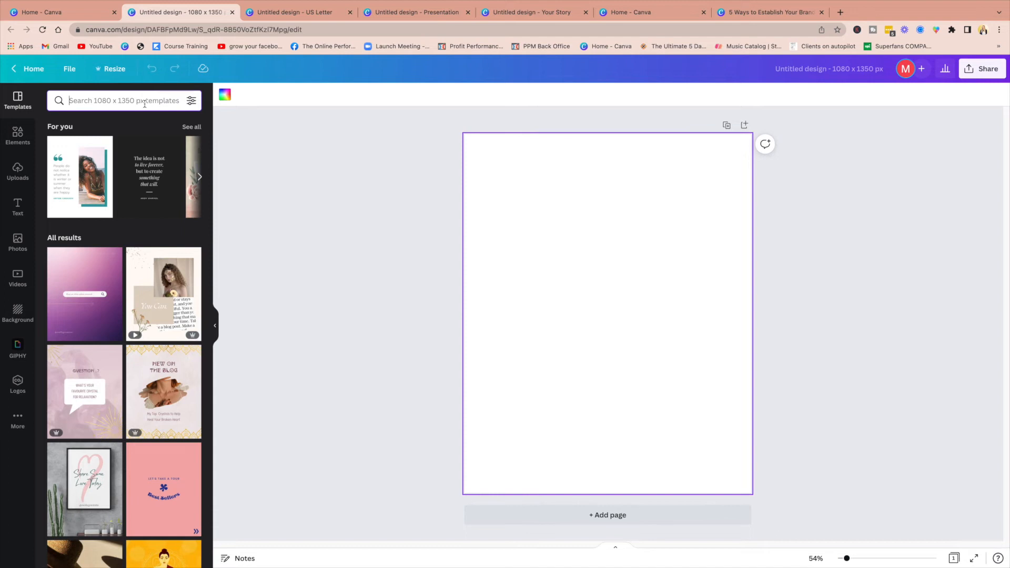
text(carousels)
key(Return)
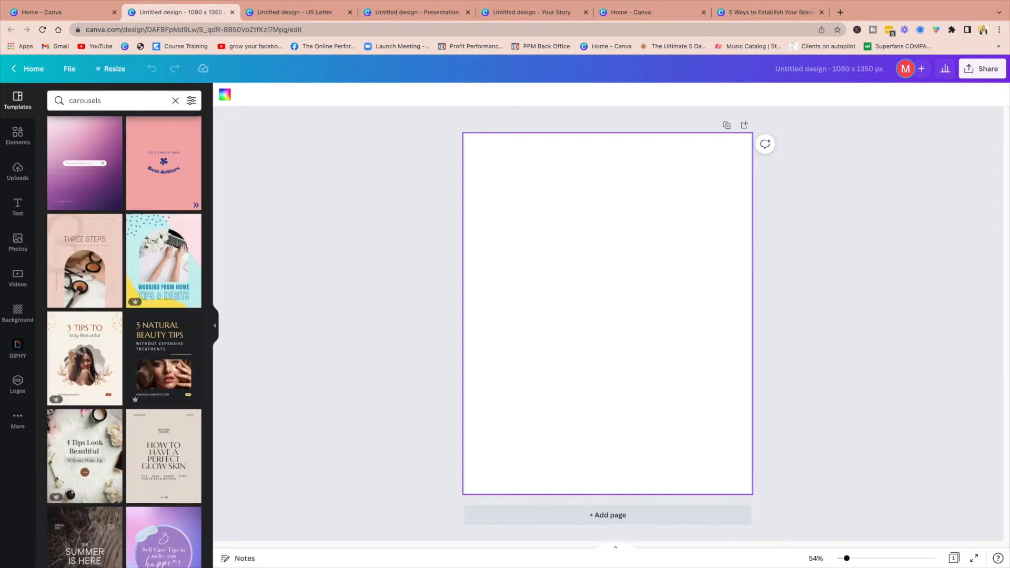
click(91, 262)
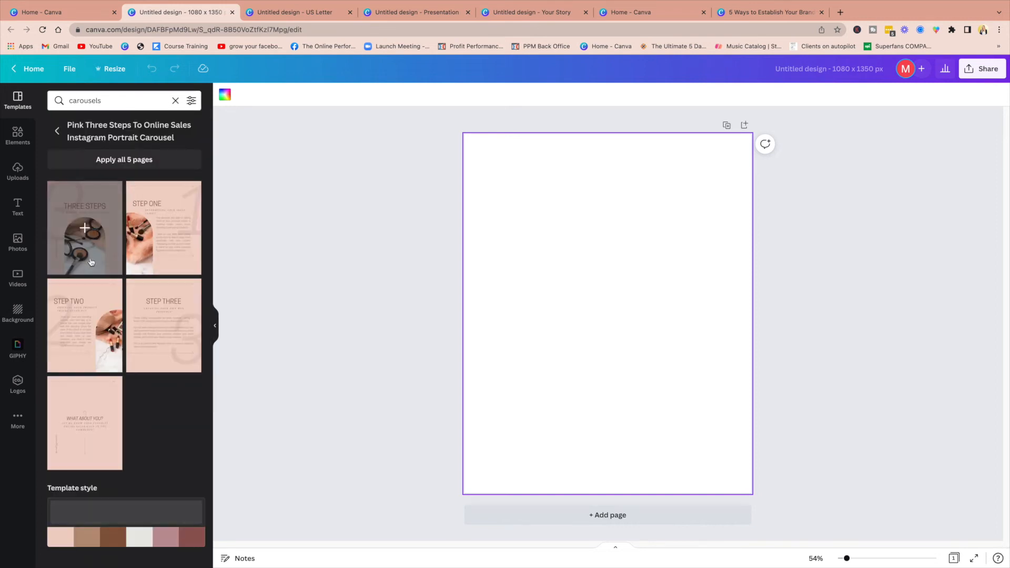
click(57, 131)
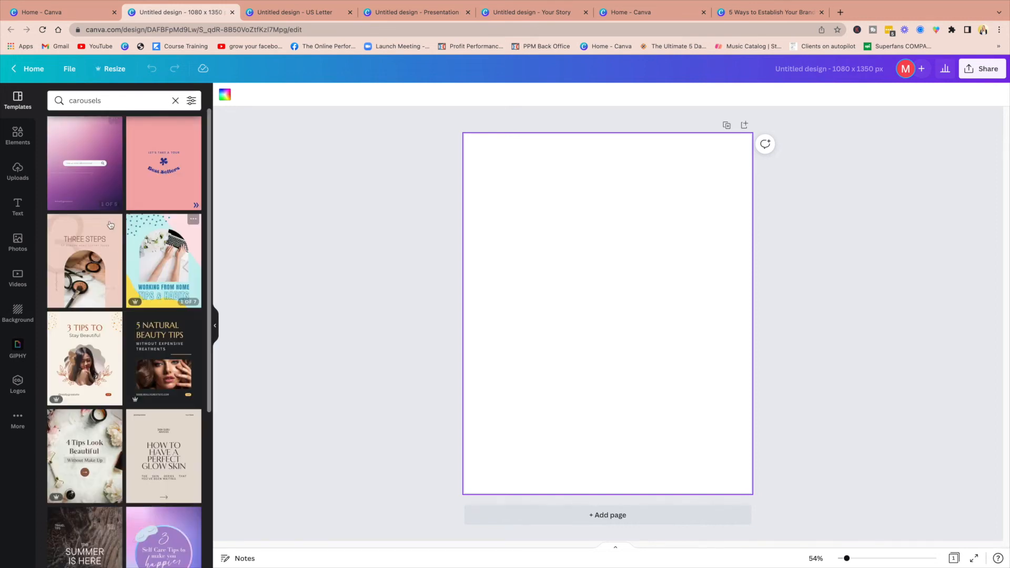
click(163, 258)
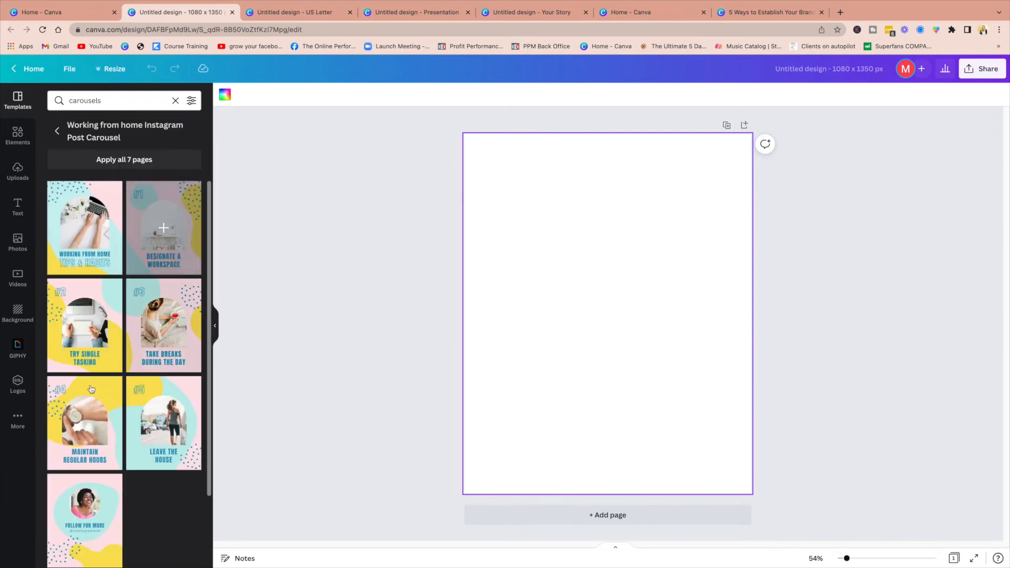
Step: Browse more carousel templates and examine the pages of the "Beige Simple Tips Cosmetic Instagram Post Portrait Carousel" set
click(56, 131)
scroll(50, 316, down, 10)
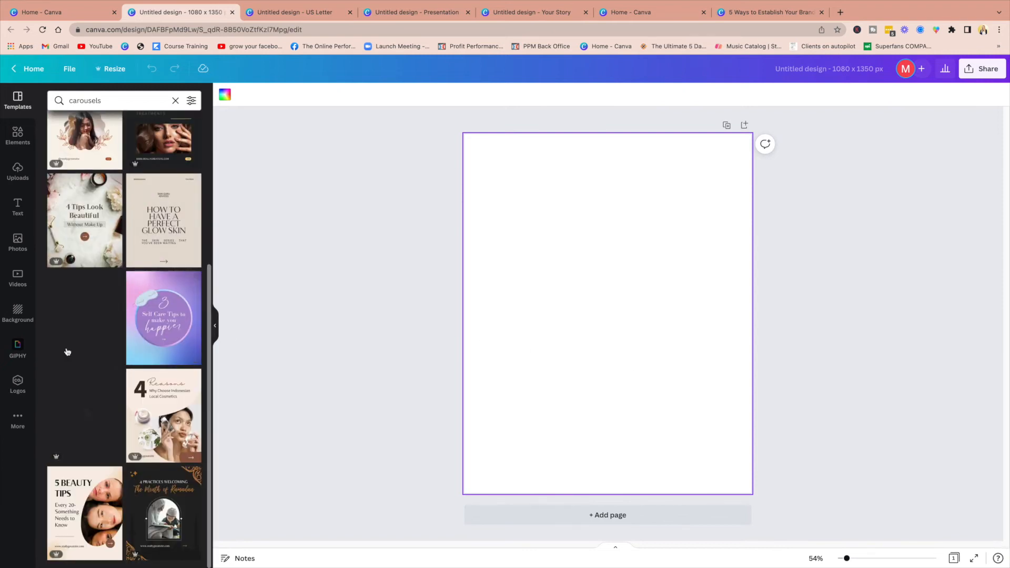
click(175, 421)
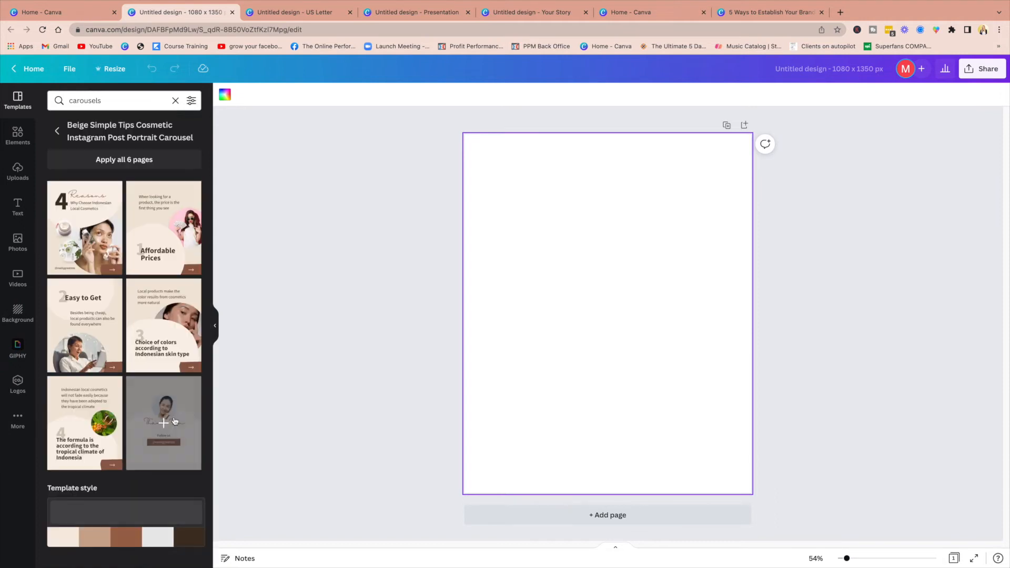
click(59, 131)
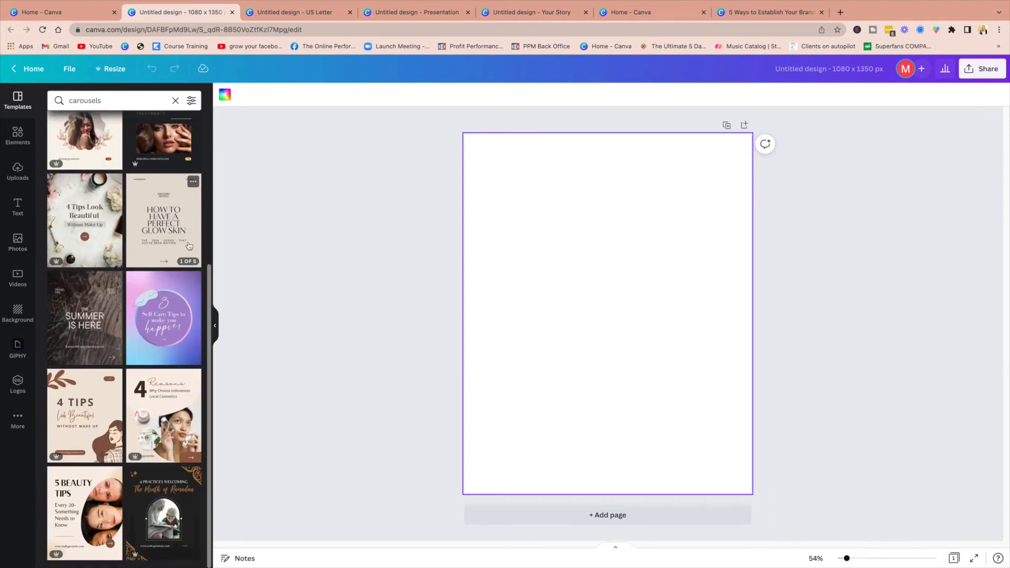
Step: Switch to the "5 Ways to Establish Your Brand" carousel design and resize it to 1080 × 1350 px
click(761, 14)
click(634, 12)
click(527, 16)
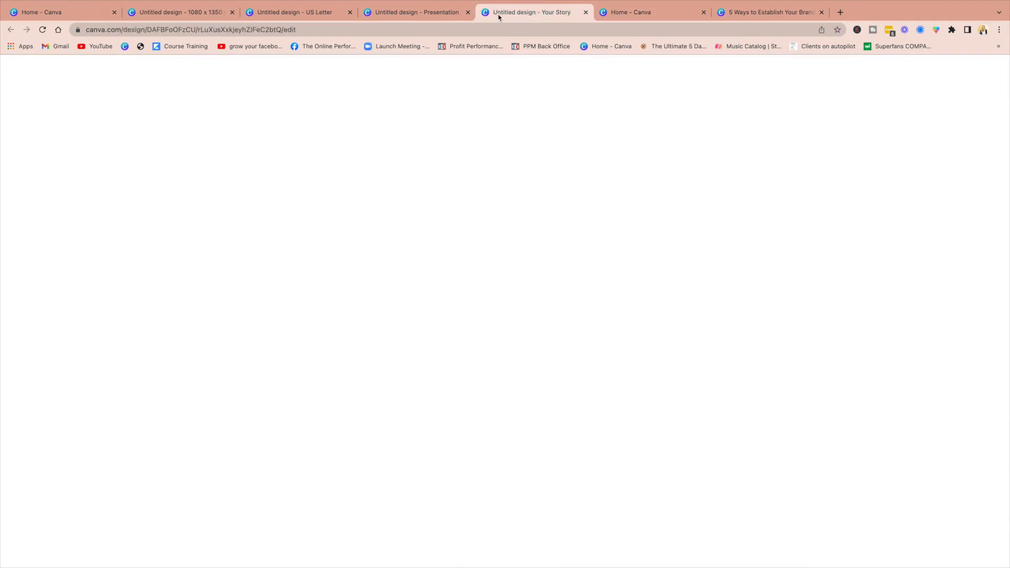
click(426, 16)
click(321, 15)
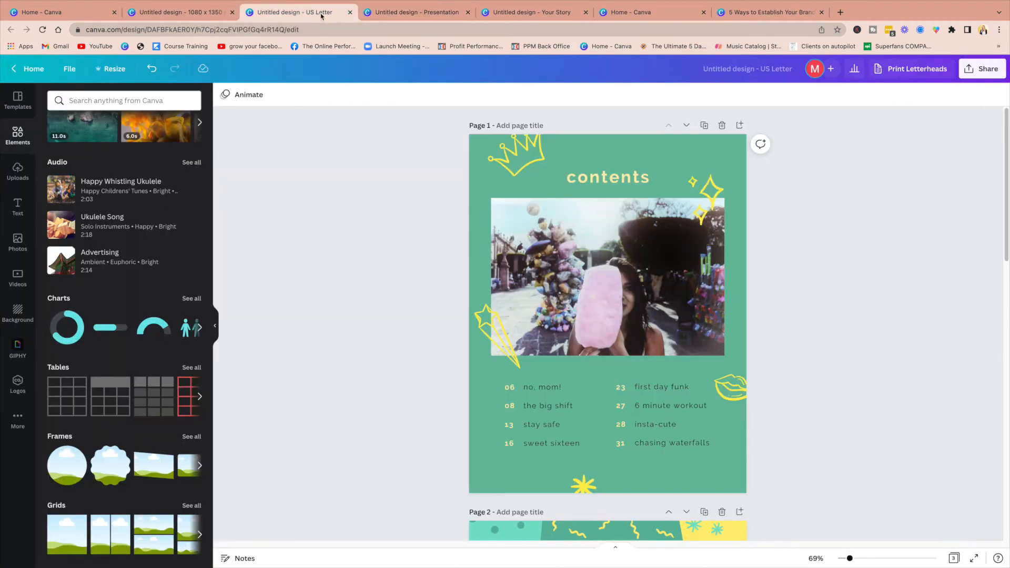
click(184, 11)
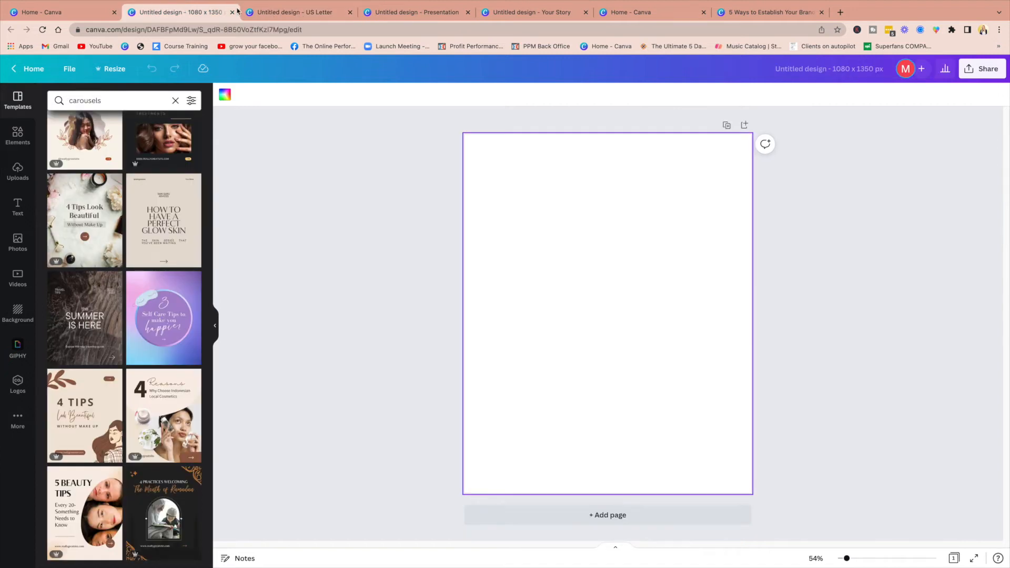
click(274, 13)
click(773, 12)
scroll(666, 216, down, 15)
scroll(666, 216, up, 8)
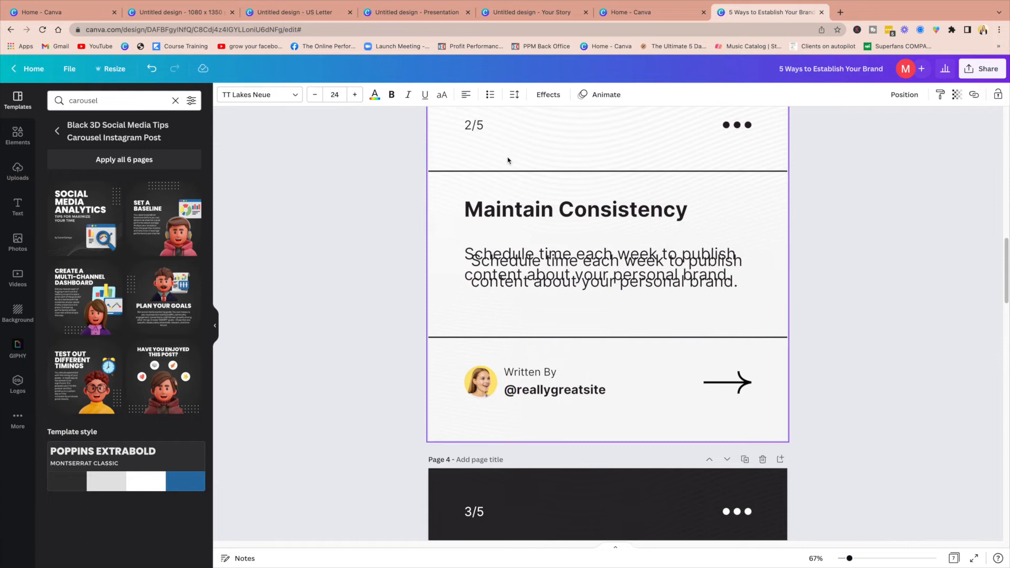
click(103, 68)
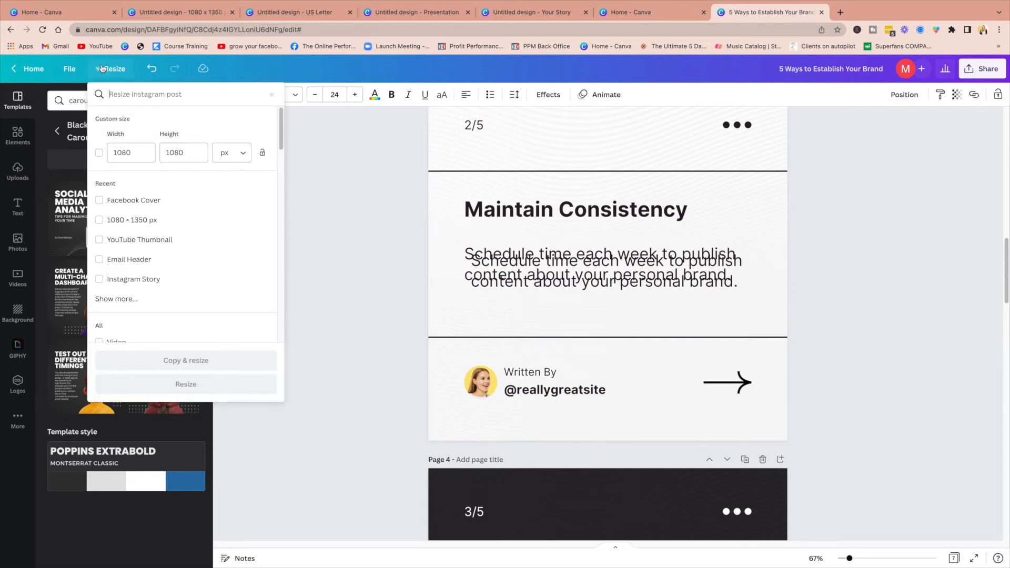
click(108, 226)
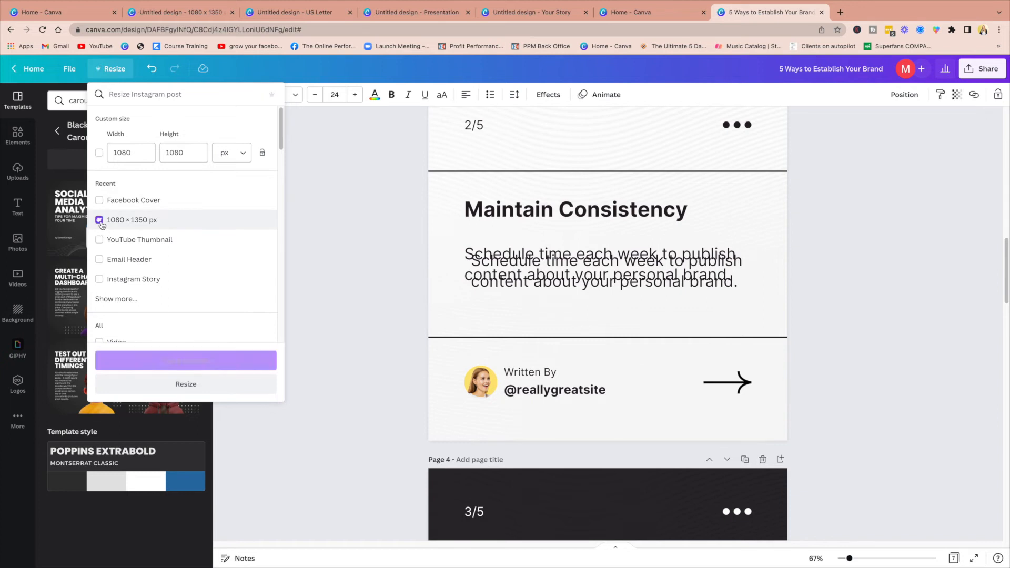
click(190, 385)
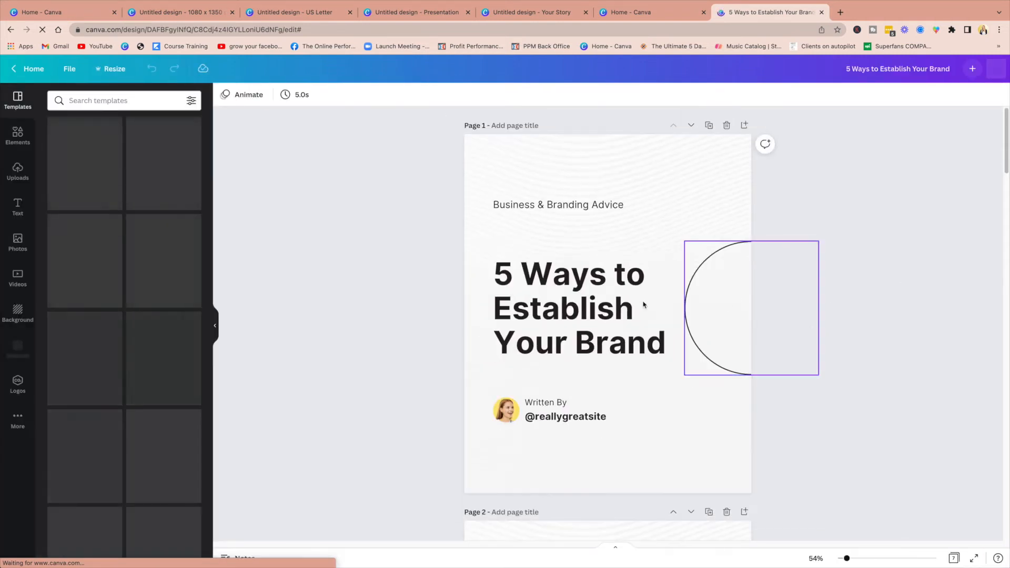
Step: Delete the duplicate body text below the "Maintain Consistency" heading on page 3 and check the other resized pages
scroll(642, 304, down, 20)
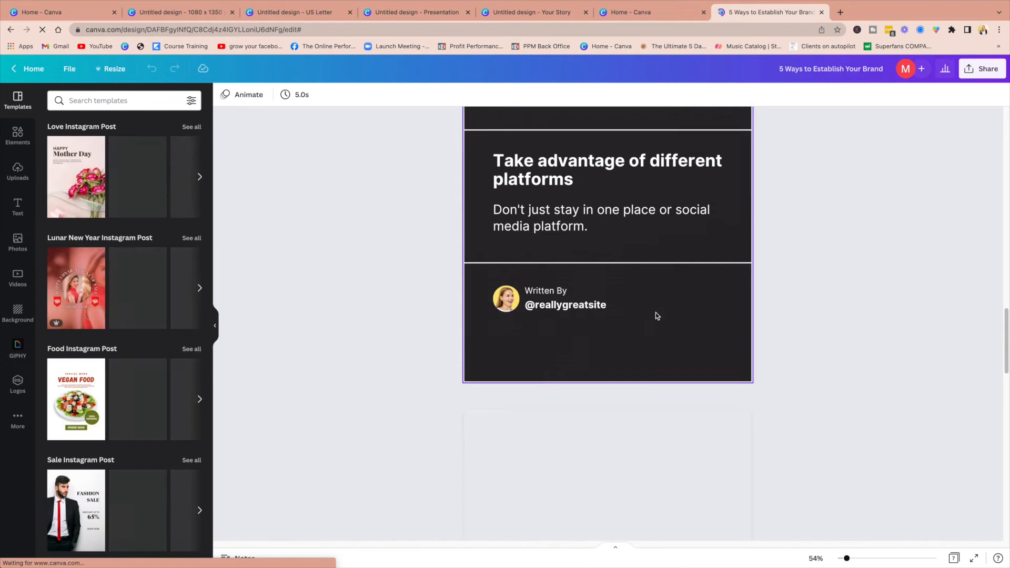
scroll(655, 314, up, 5)
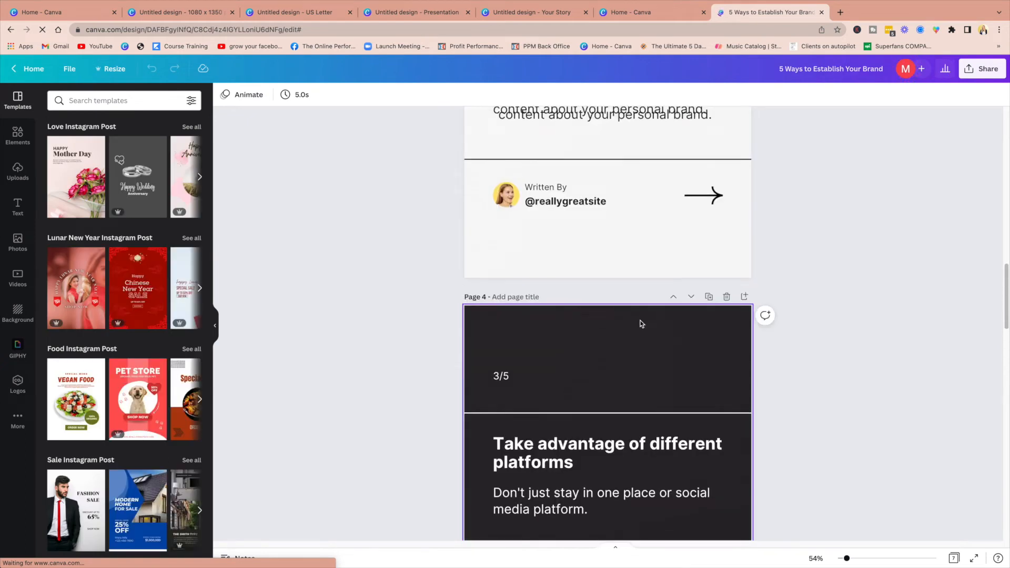
scroll(641, 324, up, 3)
drag(556, 286, 556, 297)
key(Delete)
scroll(571, 292, down, 20)
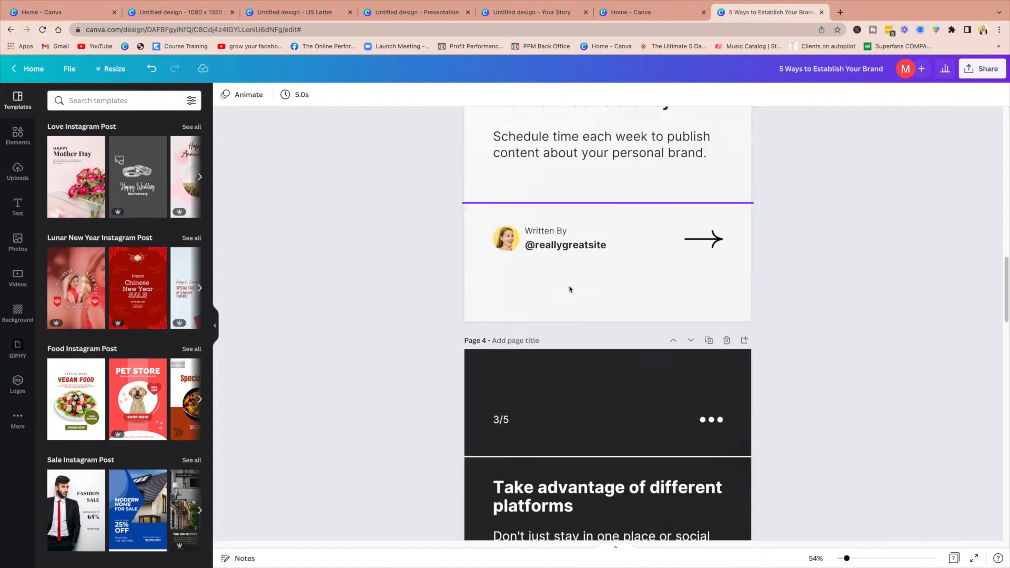
scroll(573, 296, up, 20)
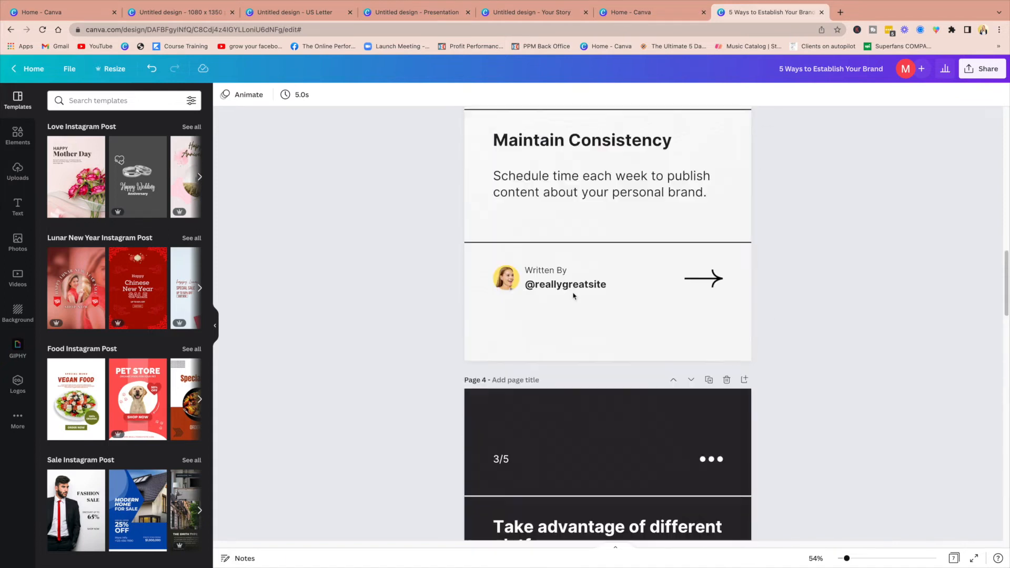
Step: Return to the blank 1080 × 1350 px design and search its templates for "grid"
click(71, 15)
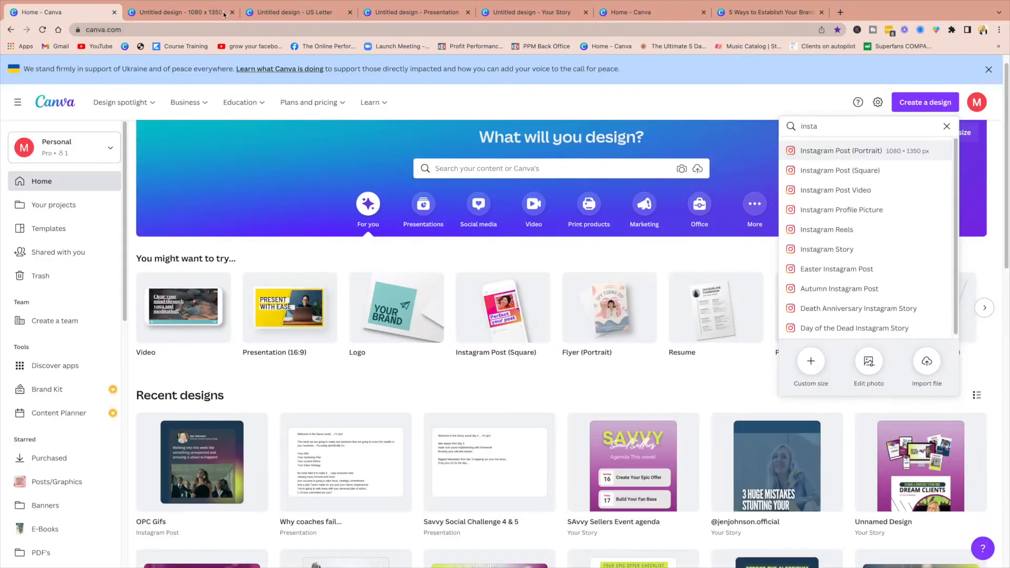
click(181, 12)
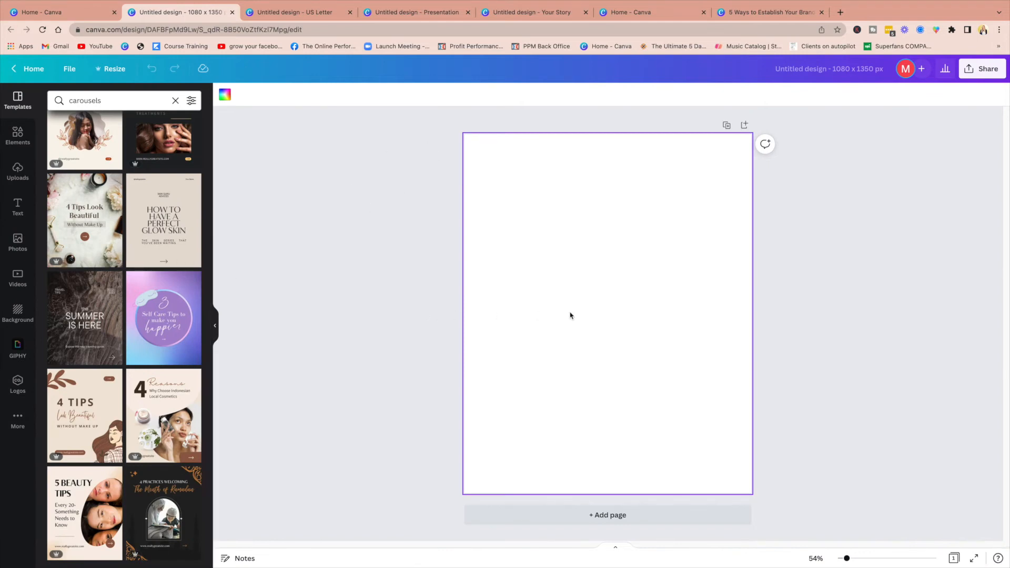
double_click(101, 100)
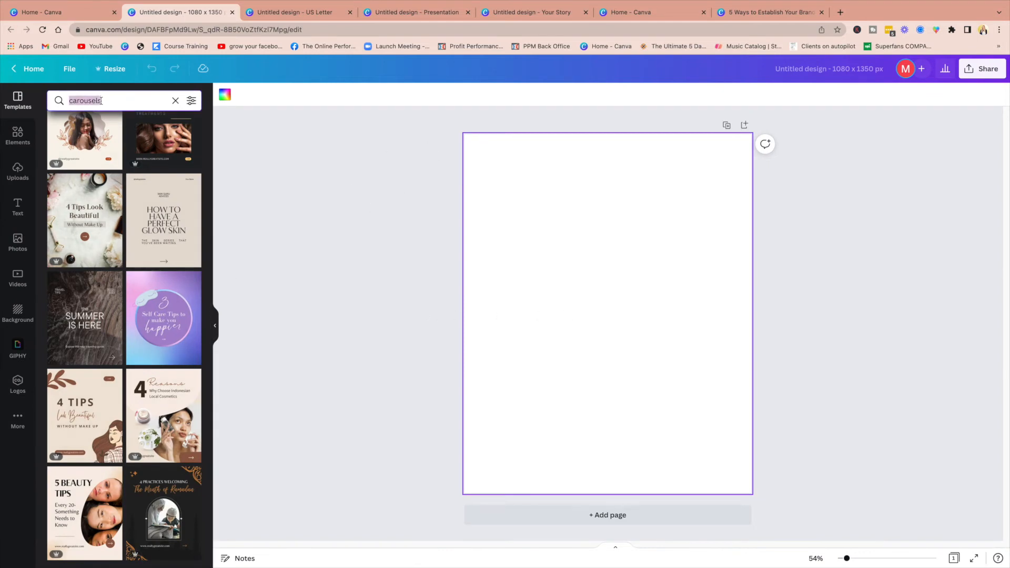
text(grid)
key(Return)
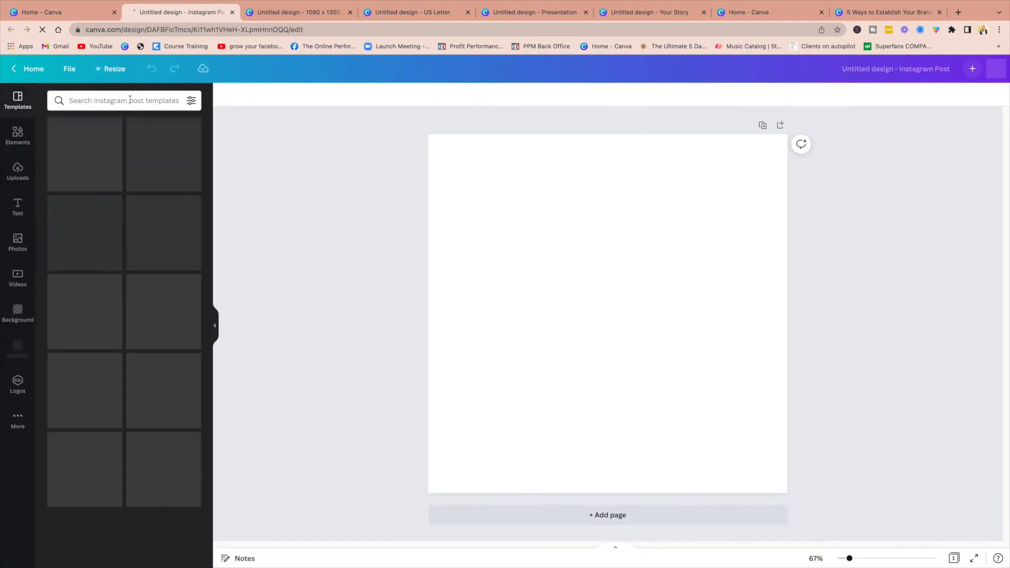
Step: Search the Instagram Post templates for "twitter" and apply the tweet-style template with the autumn leaves background
click(130, 100)
text(twiiter)
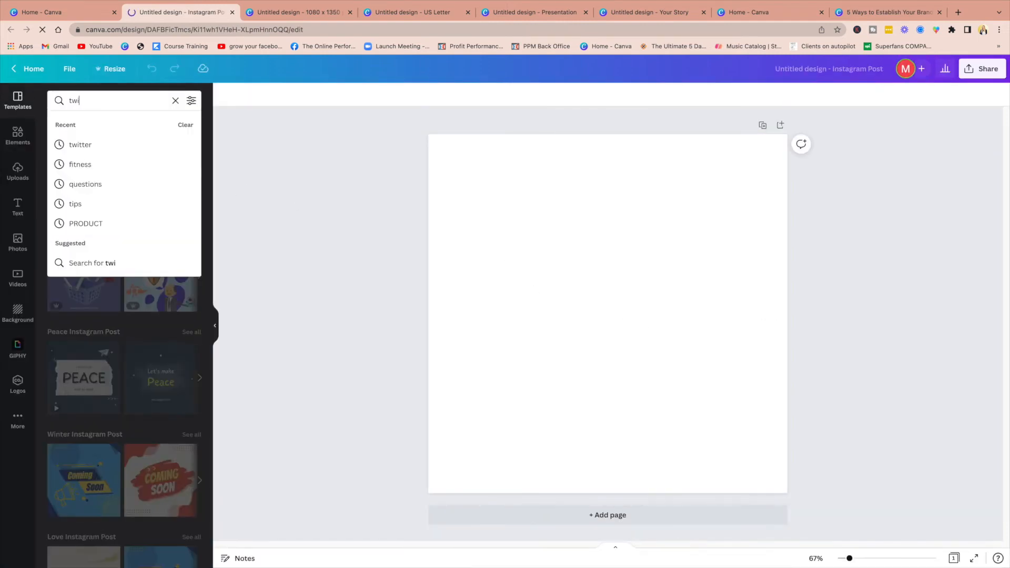
key(BackSpace)
key(BackSpace)
key(BackSpace)
text(t)
key(Return)
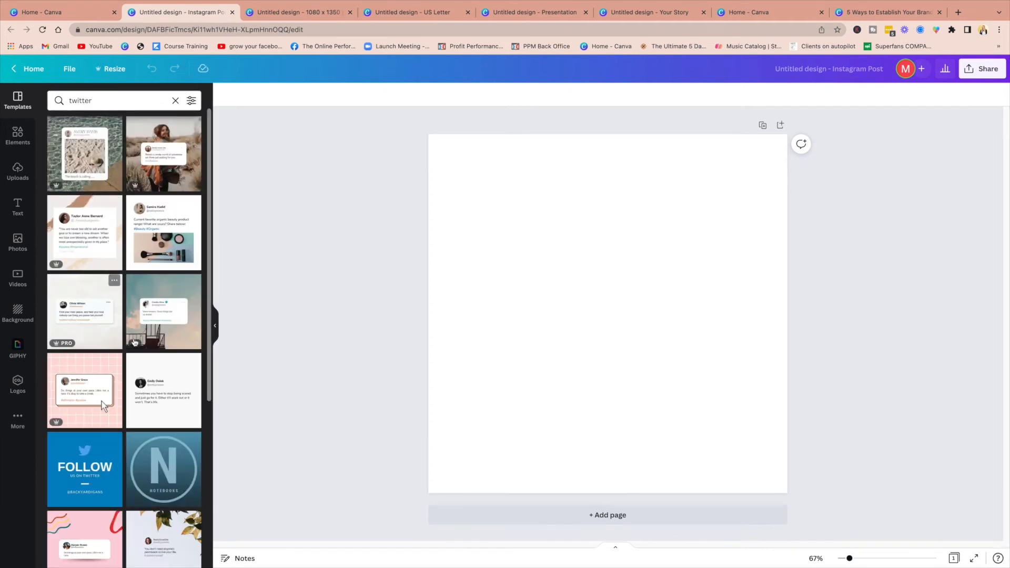
scroll(85, 343, down, 5)
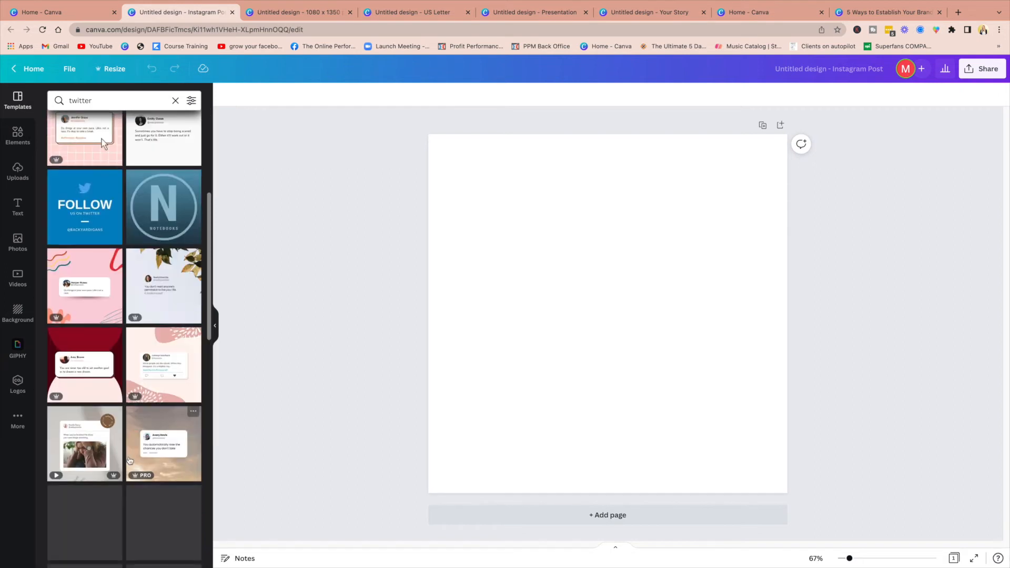
scroll(129, 394, down, 1)
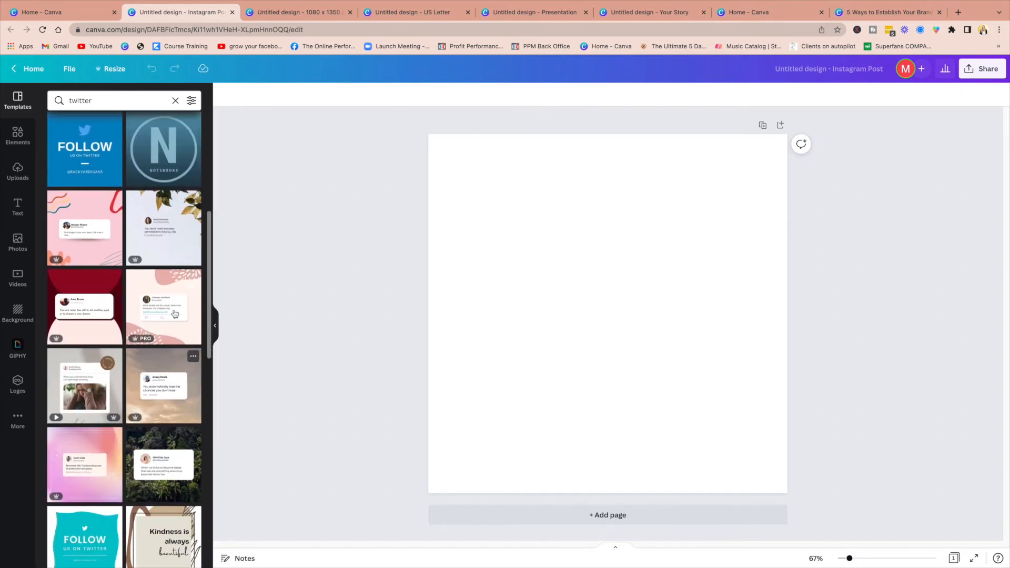
click(155, 240)
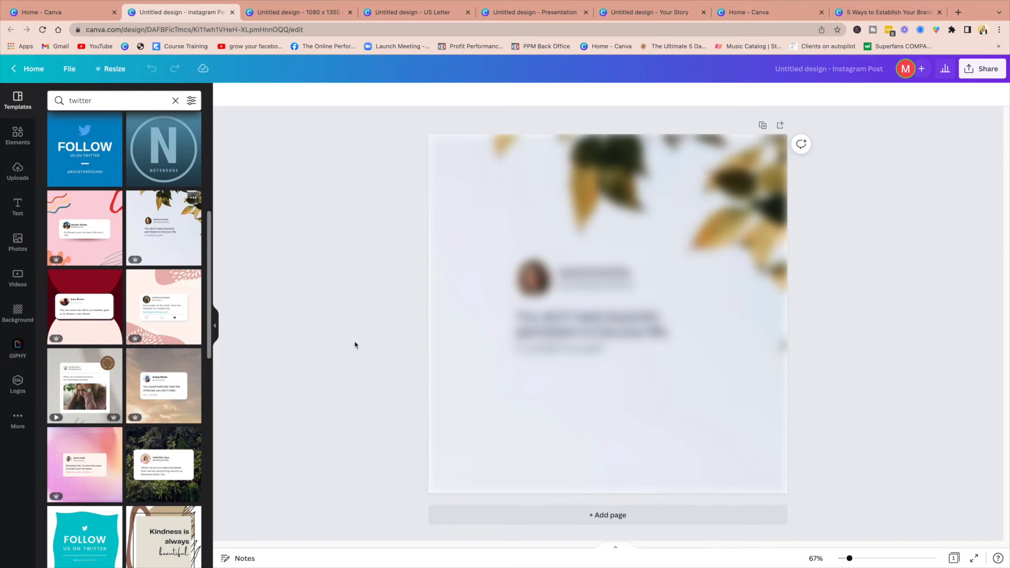
Step: Select the tweet's profile block and text together and move them up the page, leaving room underneath
click(587, 367)
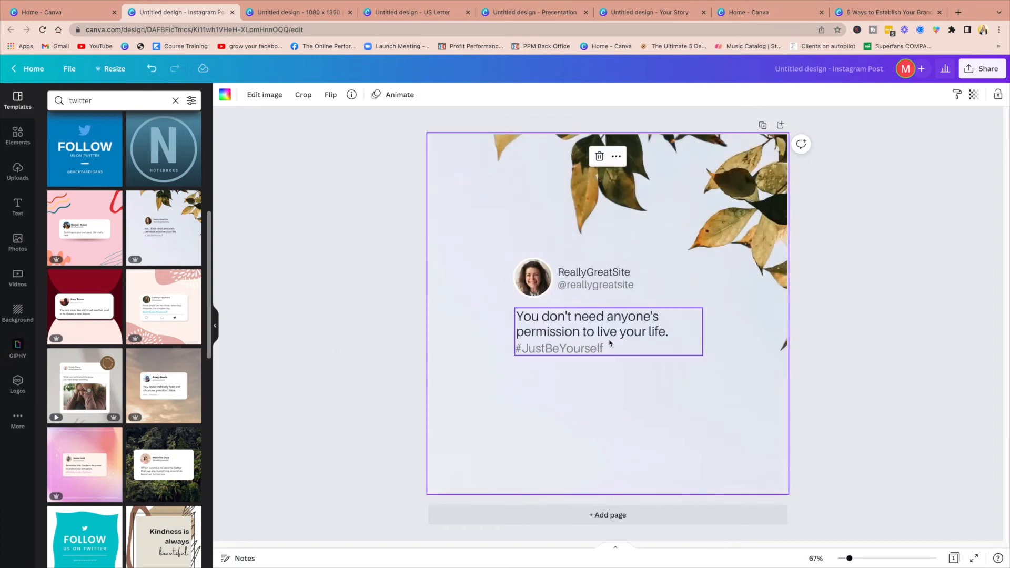
click(548, 330)
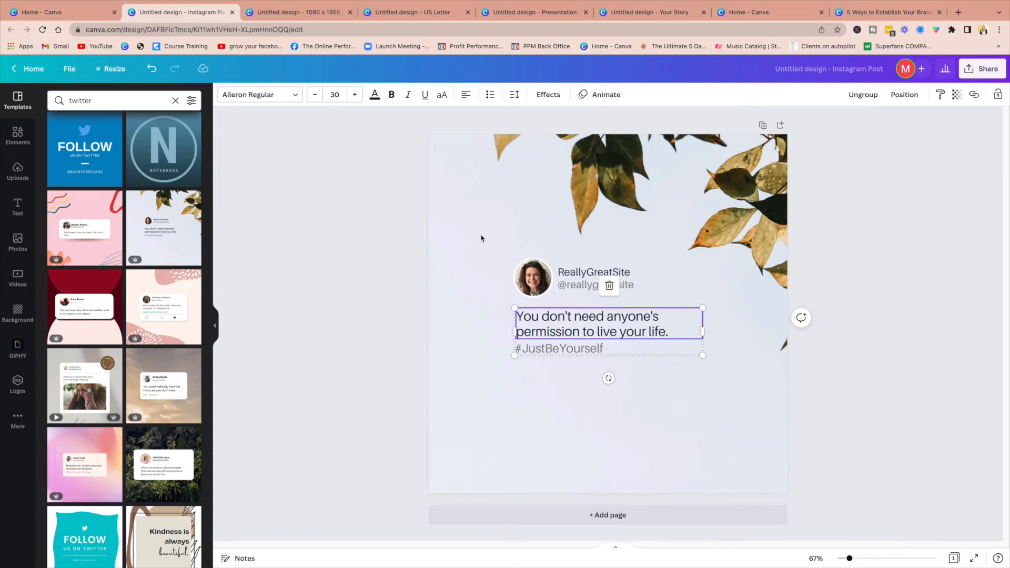
drag(480, 238, 706, 373)
drag(644, 338, 632, 294)
Step: Add the GIPHY GIF of two performers dancing on stage, shrink it and place it below the tweet text
click(17, 353)
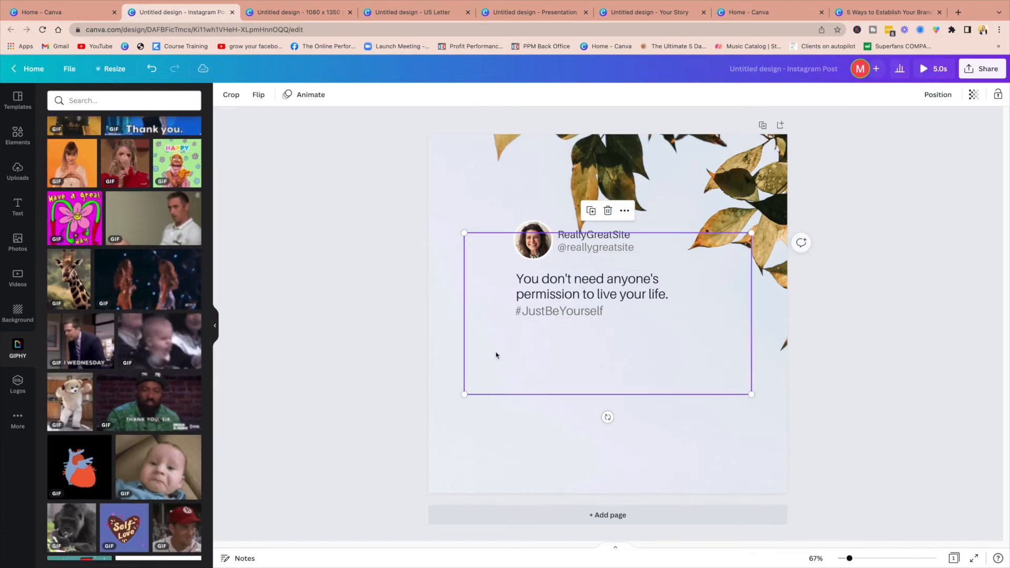
drag(722, 378, 735, 463)
drag(674, 411, 682, 417)
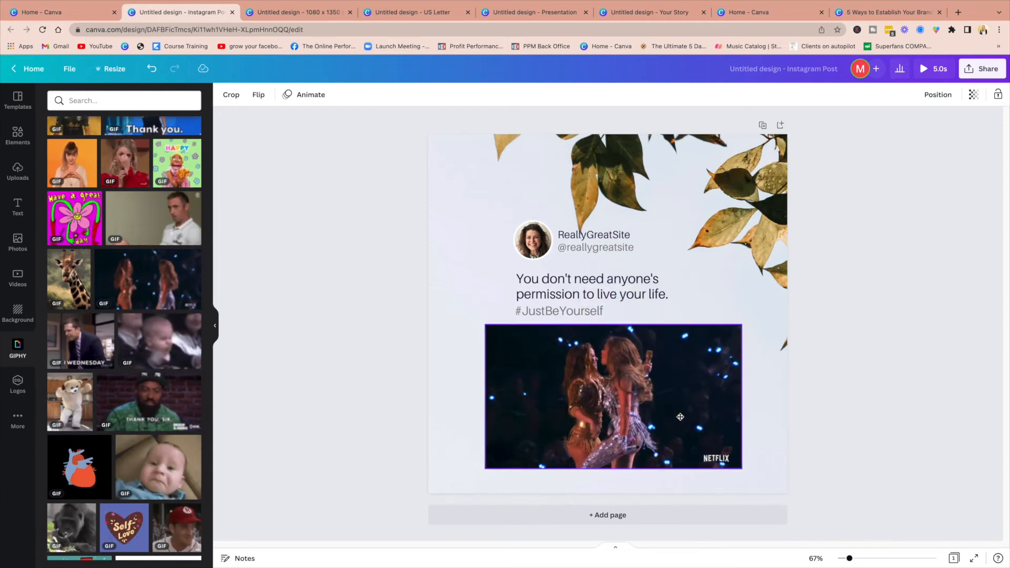
Step: Replace the quote with "When you finally land your first dream client..." and remove the #JustBeYourself hashtag
double_click(619, 282)
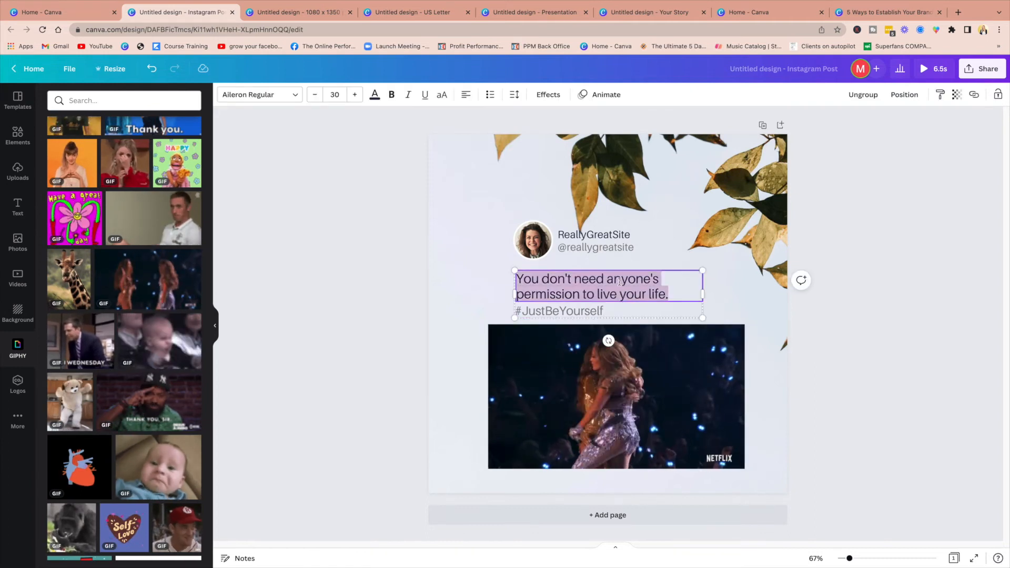
text(When you finally lan)
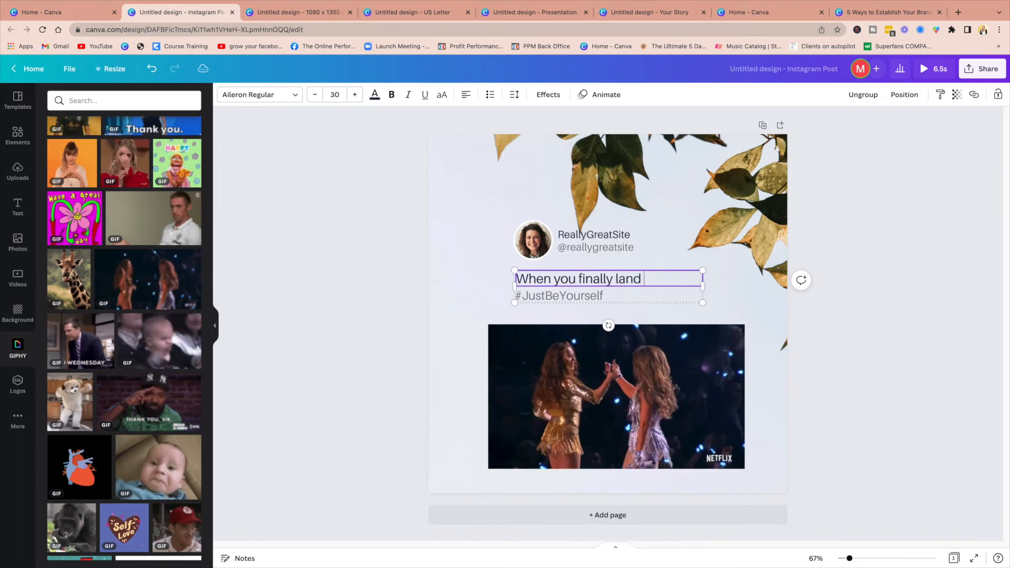
text( dr)
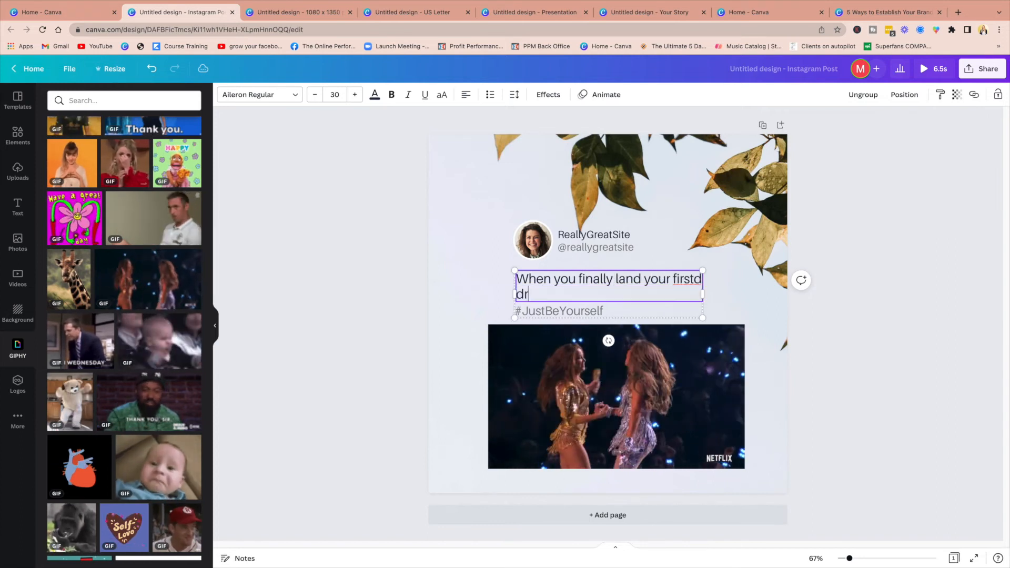
key(BackSpace)
key(BackSpace)
key(BackSpace)
key(BackSpace)
text(d)
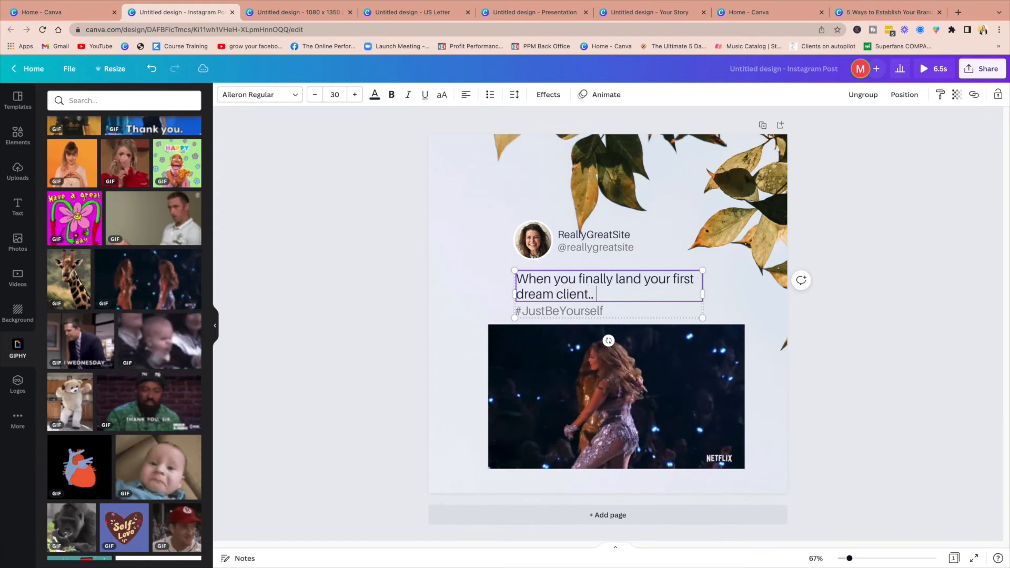
click(557, 313)
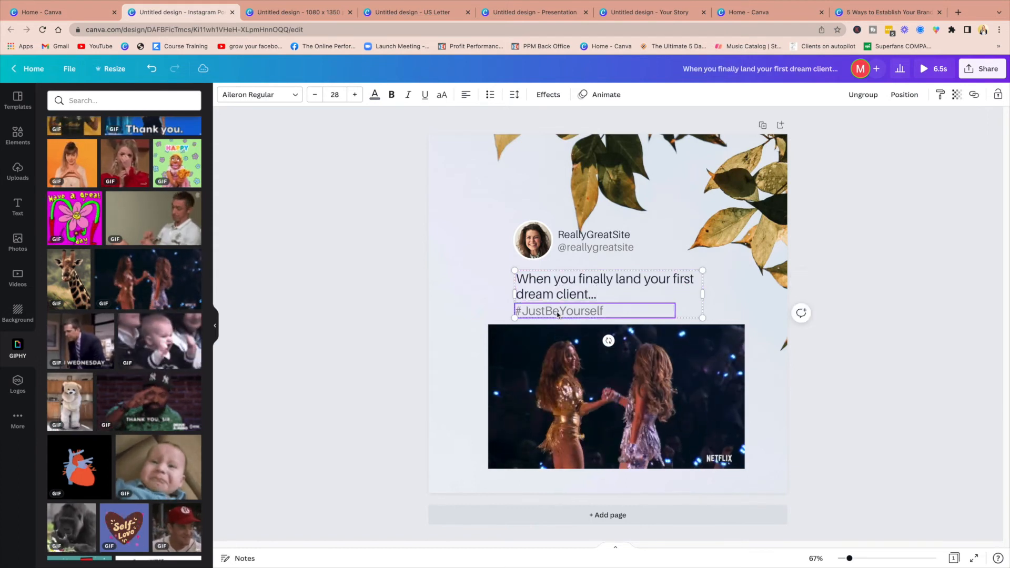
click(868, 320)
Step: Align the tweet text and the profile block with the left edge of the GIF
drag(552, 278, 537, 292)
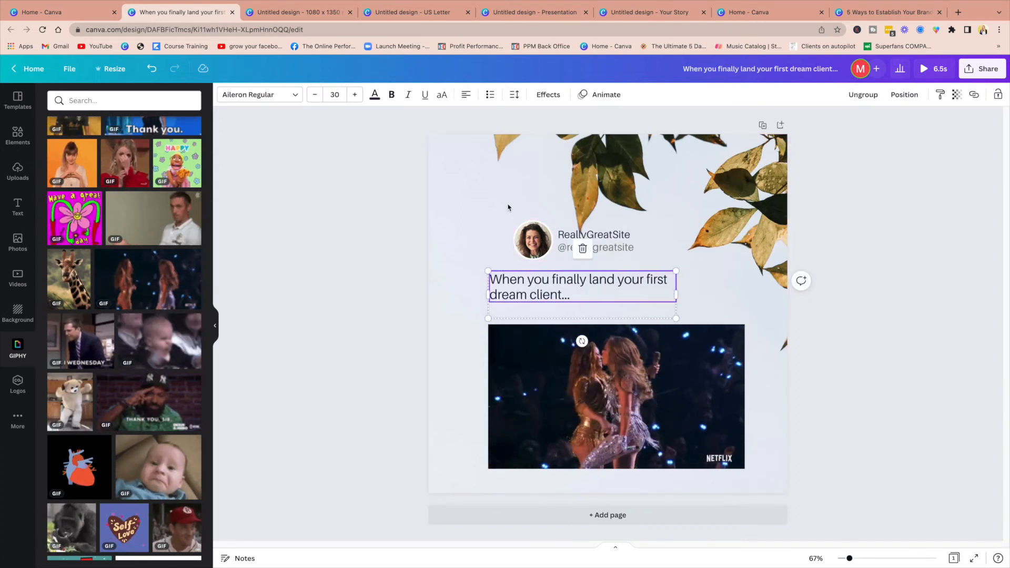
drag(553, 252, 507, 239)
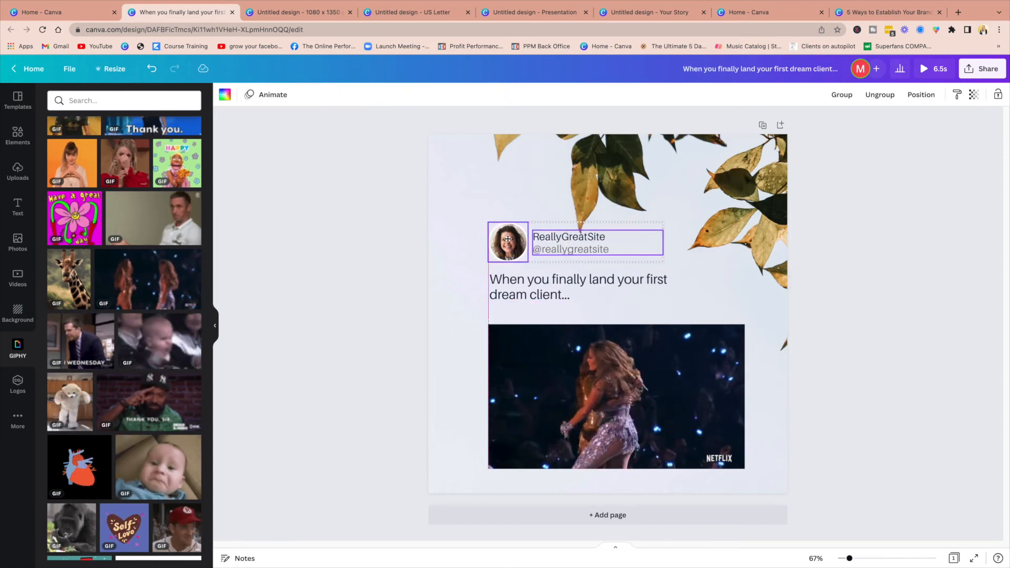
click(874, 394)
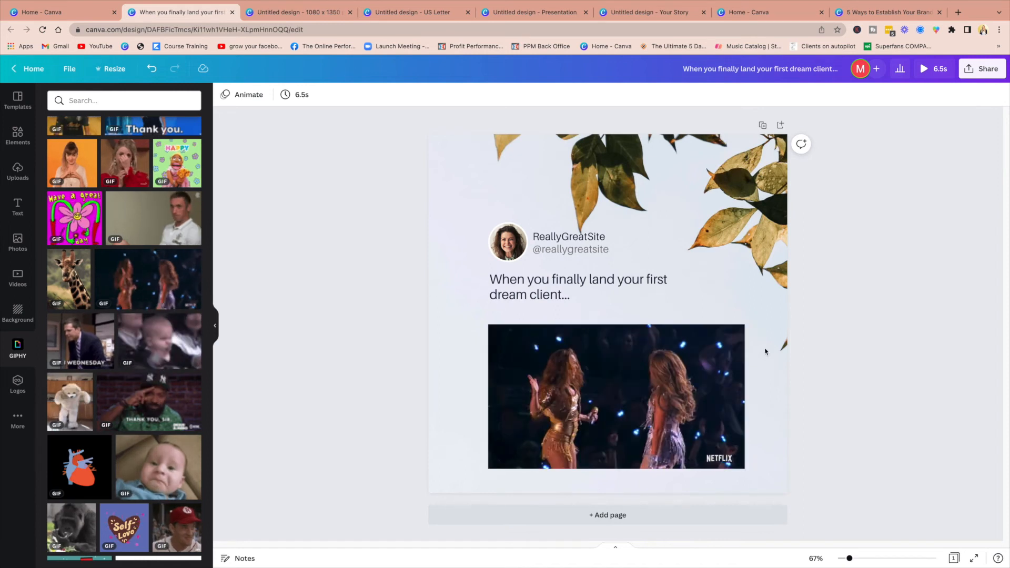
Step: Replace the tweet page's leafy background with the recently used photo showing rows of round lights
click(676, 200)
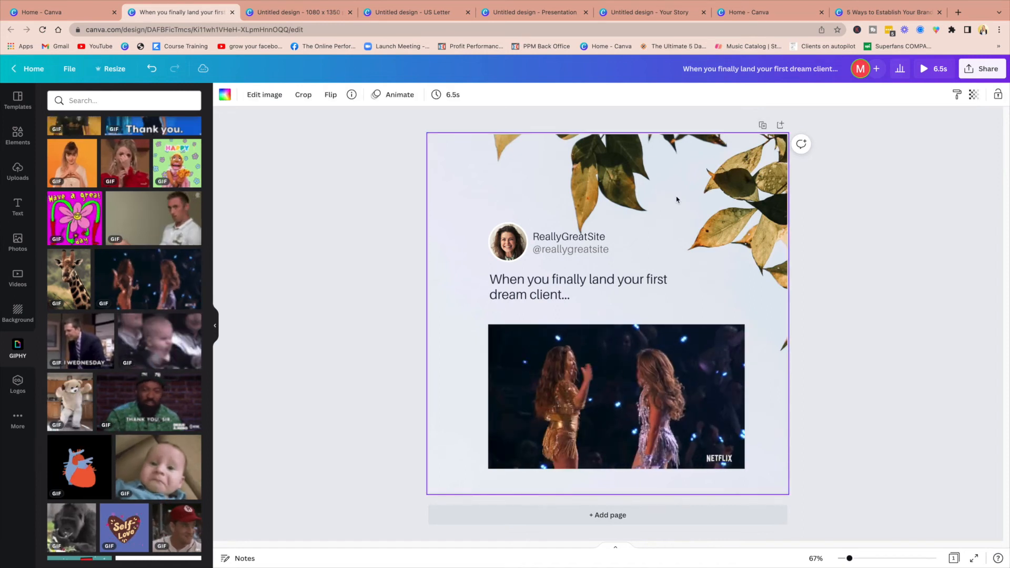
key(Delete)
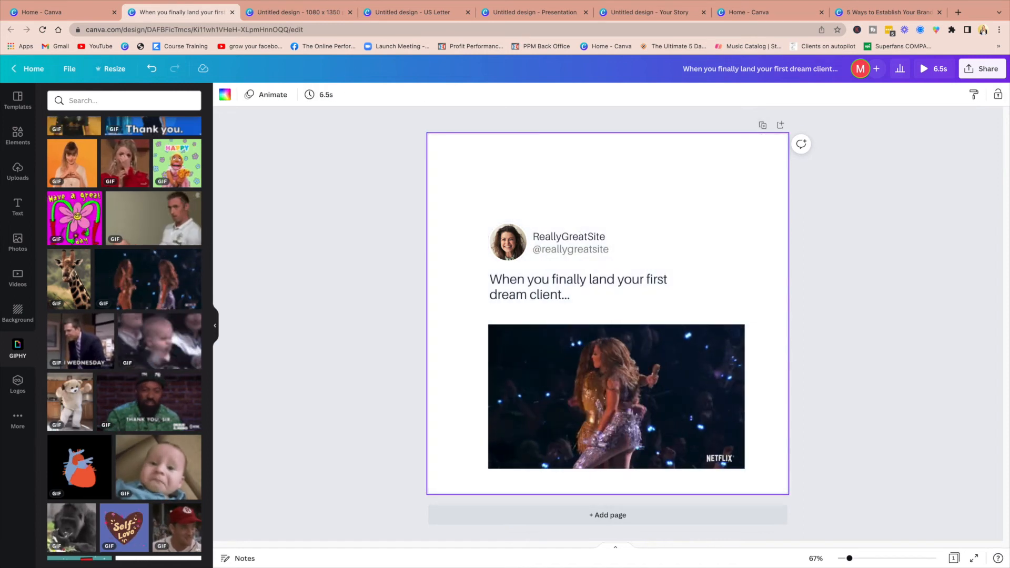
click(9, 109)
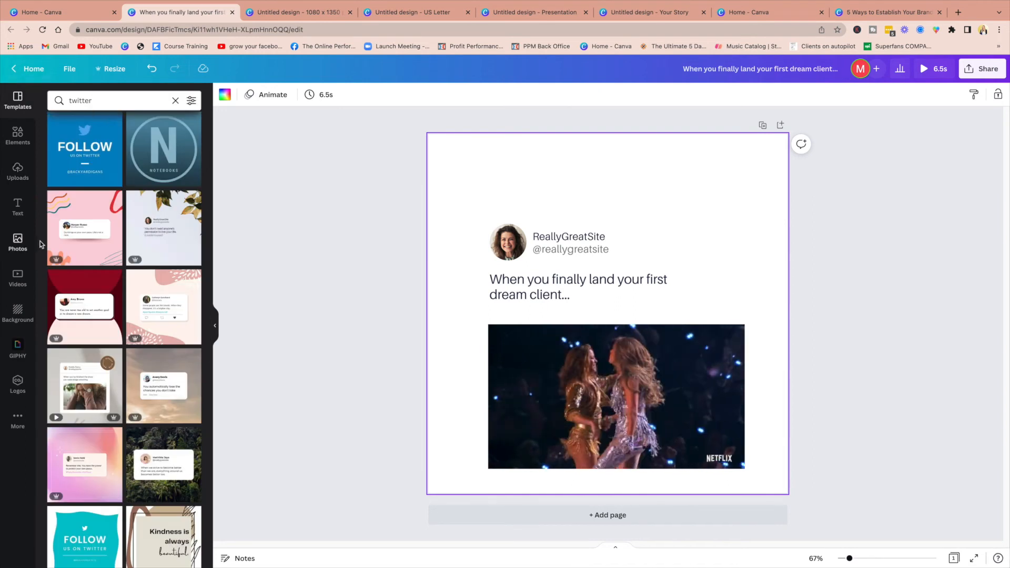
click(20, 247)
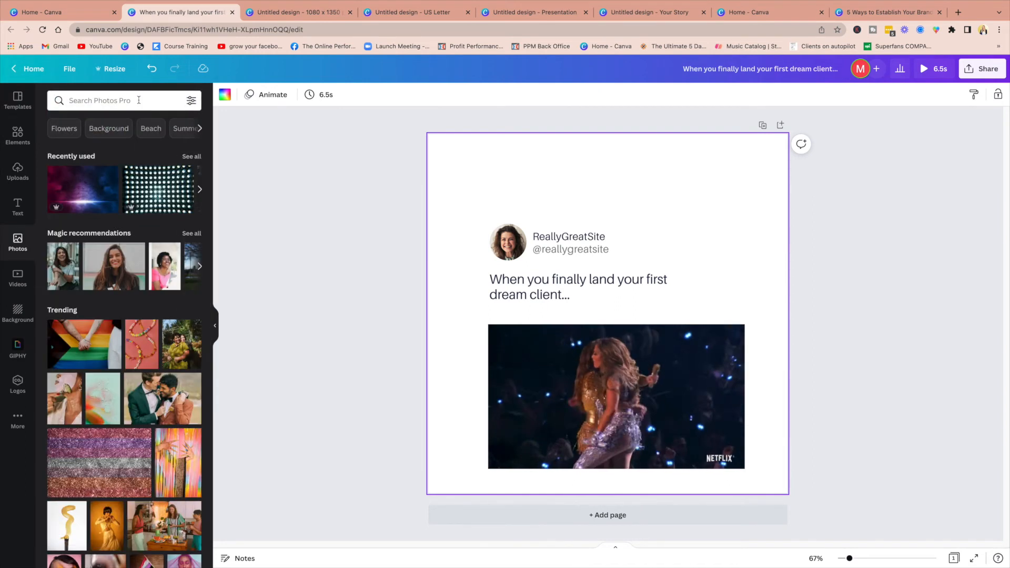
drag(83, 189, 461, 182)
drag(164, 195, 545, 183)
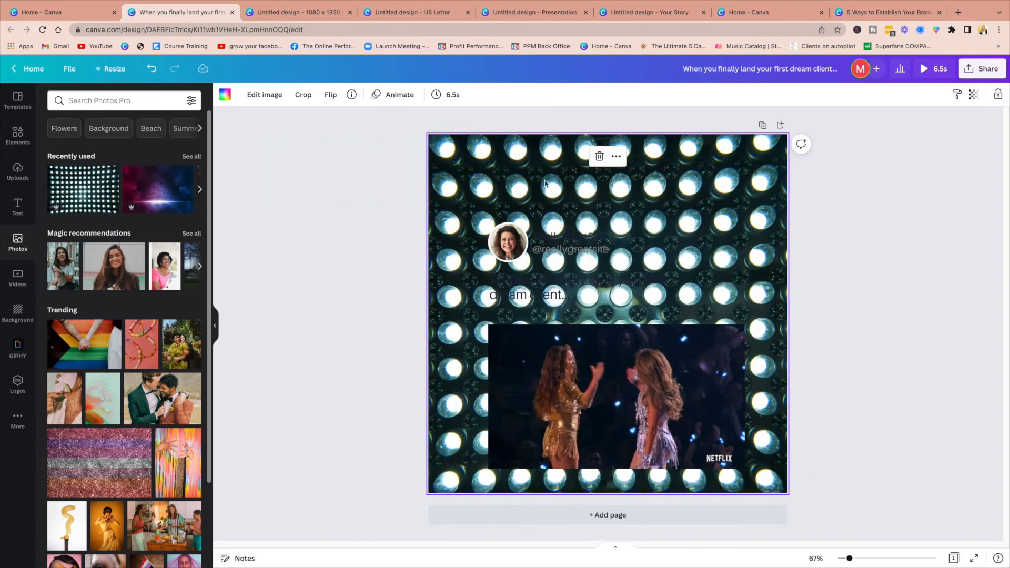
Step: Set the transparency of the round-lights background photo to 6
click(971, 95)
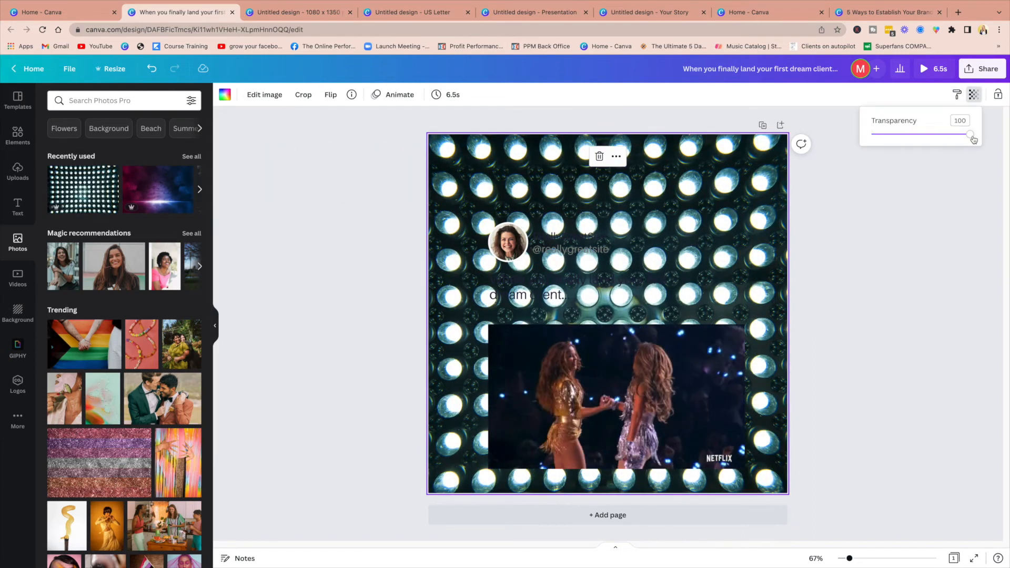
drag(960, 139, 878, 139)
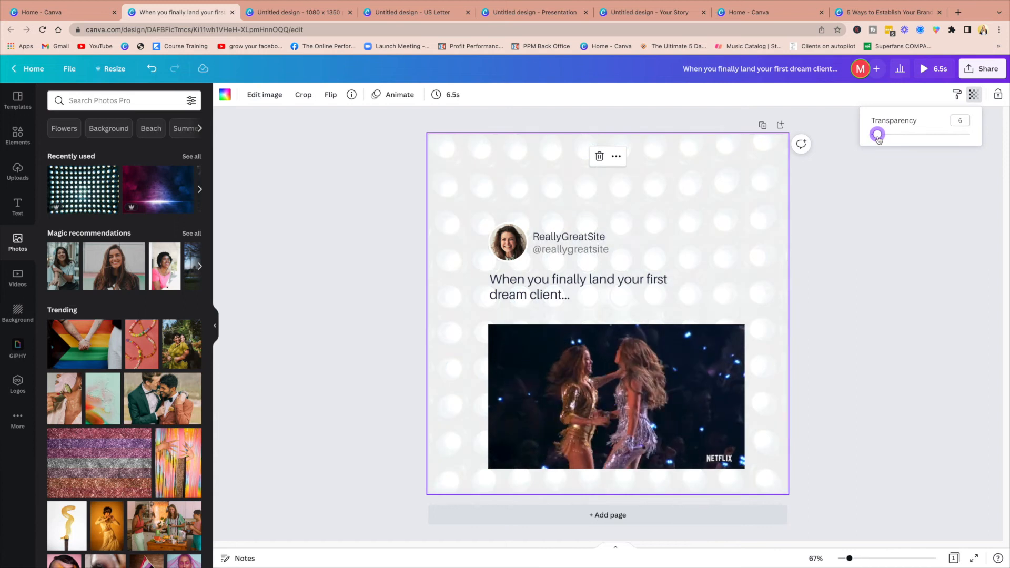
click(895, 217)
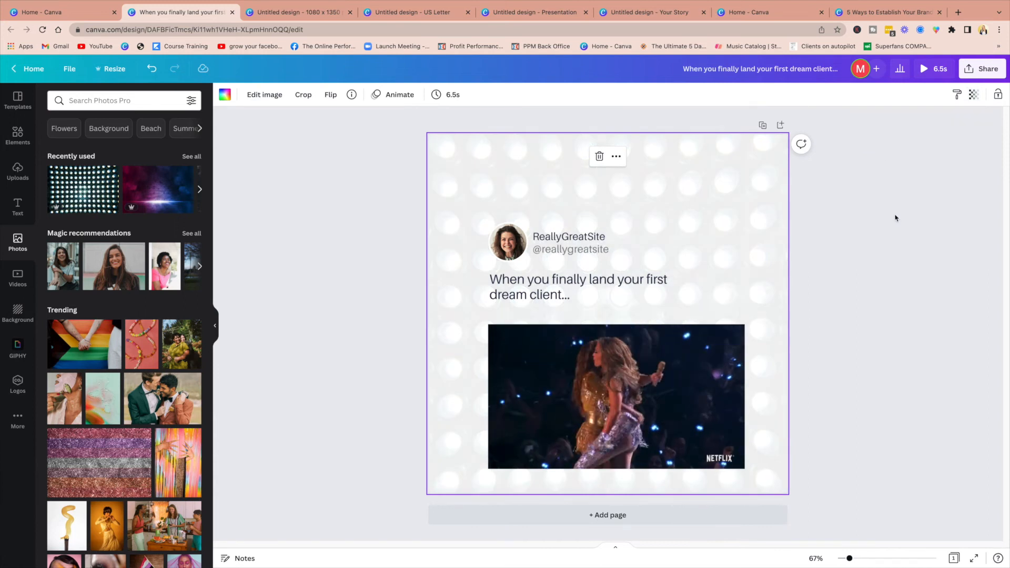
Step: Select the profile block, tweet text and GIF together and move them up to the centre of the page
click(567, 240)
click(509, 243)
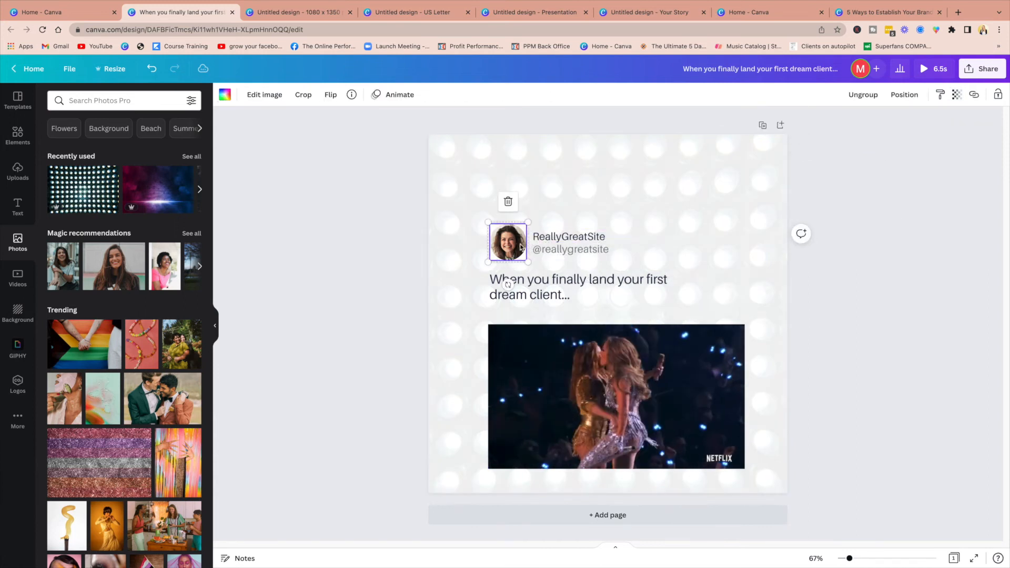
click(590, 249)
click(487, 215)
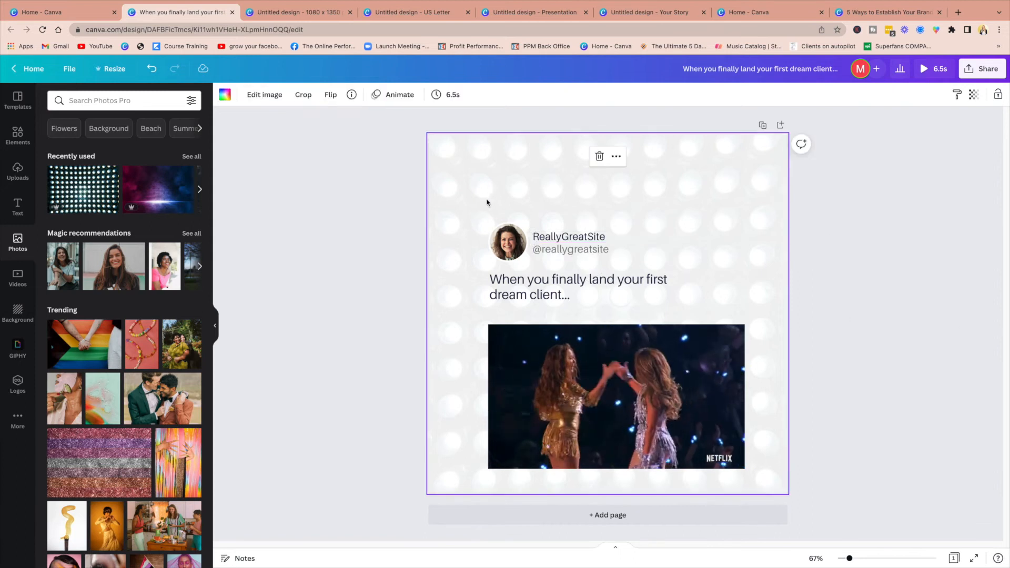
drag(486, 216, 678, 353)
drag(685, 410, 679, 379)
click(933, 363)
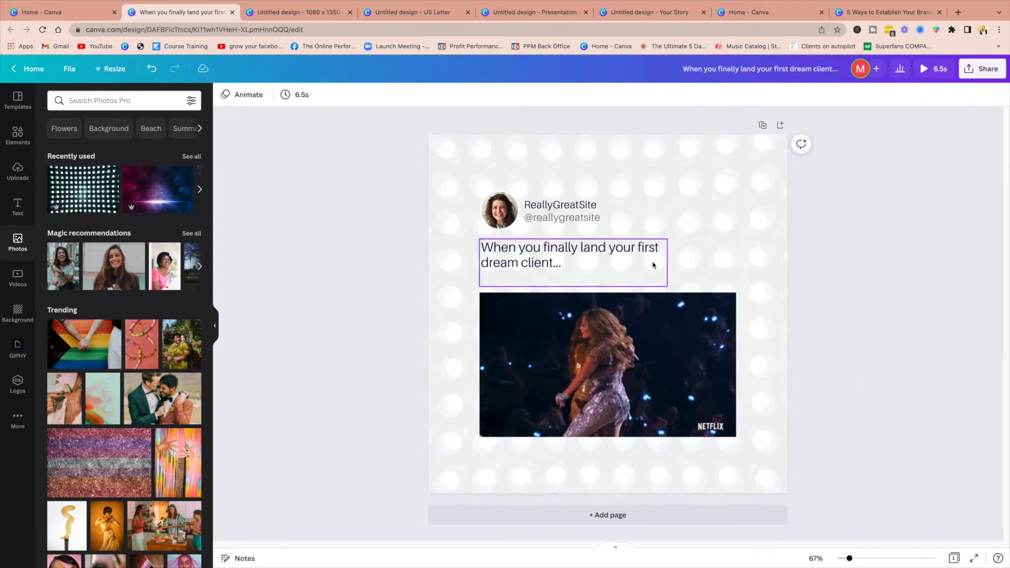
Step: Add a second page and apply the Twitter template with the white tweet card, brown round badge and video
click(779, 125)
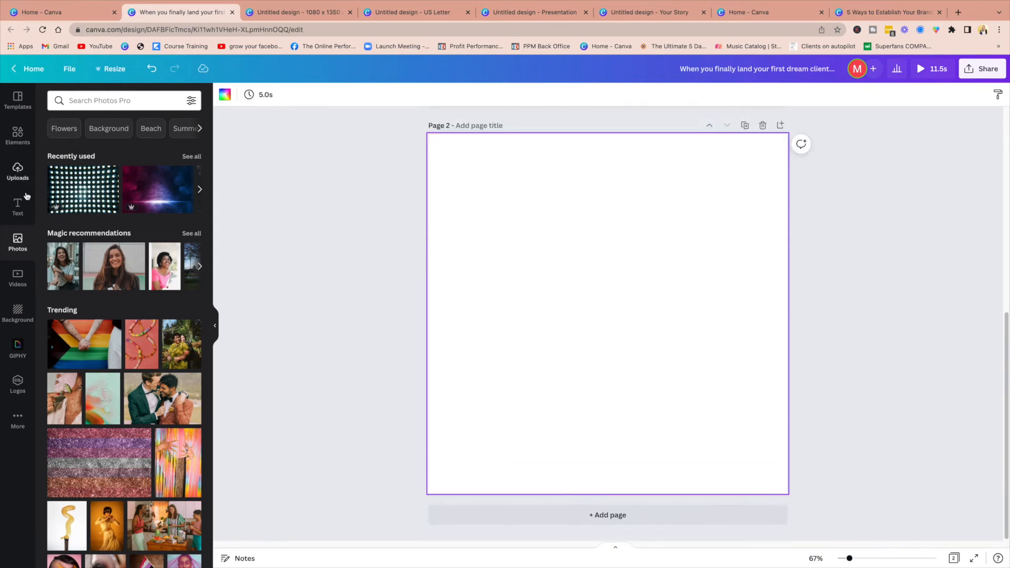
click(21, 105)
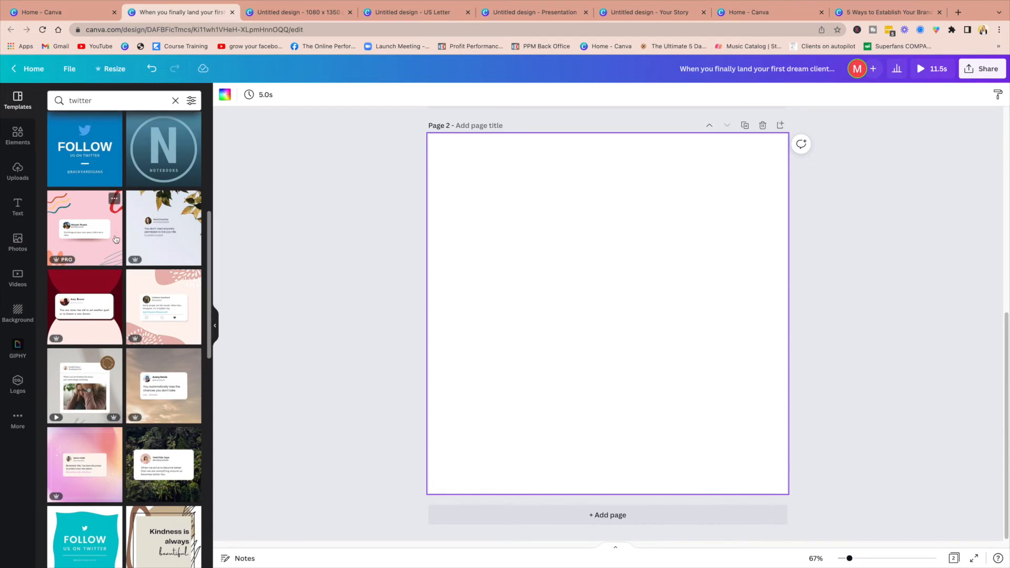
click(67, 411)
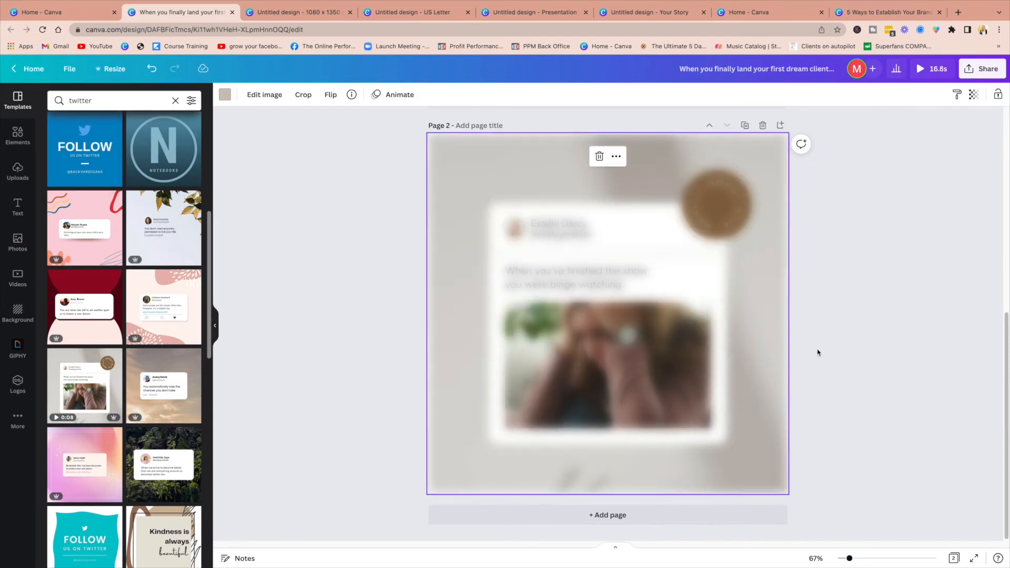
Step: Delete the video of the distressed woman and its empty frame from the tweet card on page 2
click(600, 371)
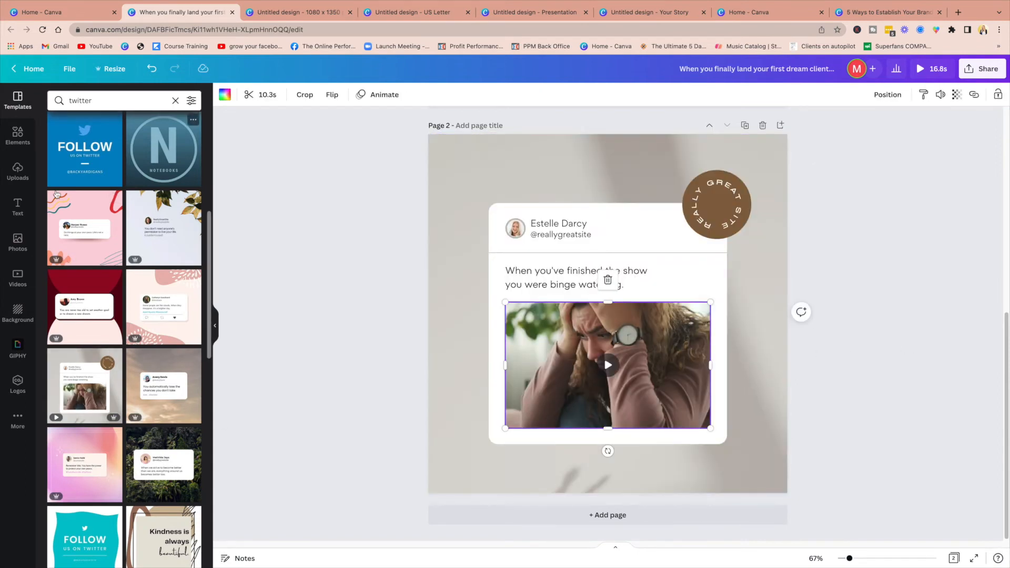
click(18, 350)
scroll(68, 331, down, 15)
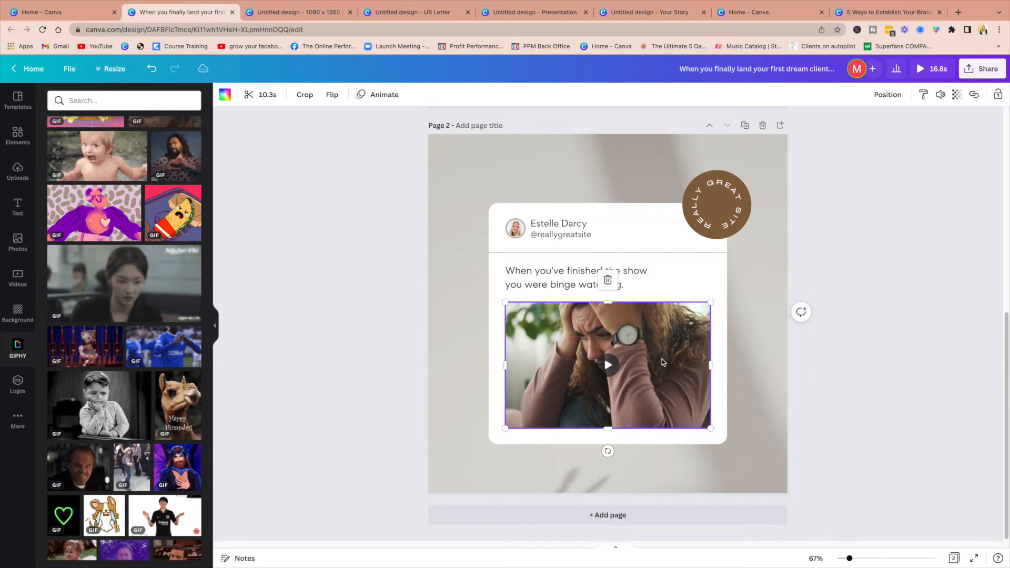
click(607, 279)
drag(120, 175, 505, 342)
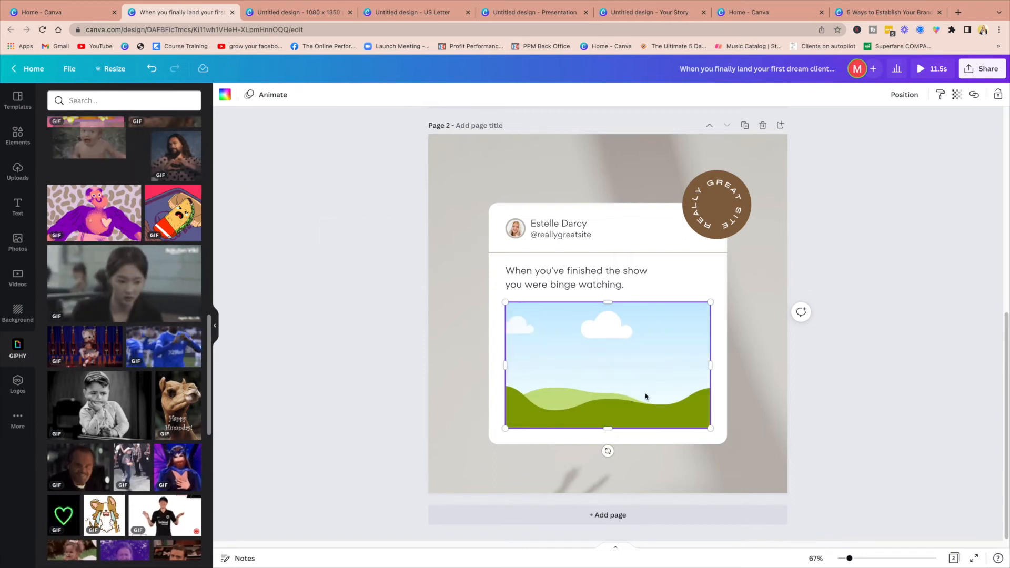
key(Delete)
Step: Add the GIPHY GIF of the excited baby, crop its sides and fit it inside the card below the tweet text
click(100, 158)
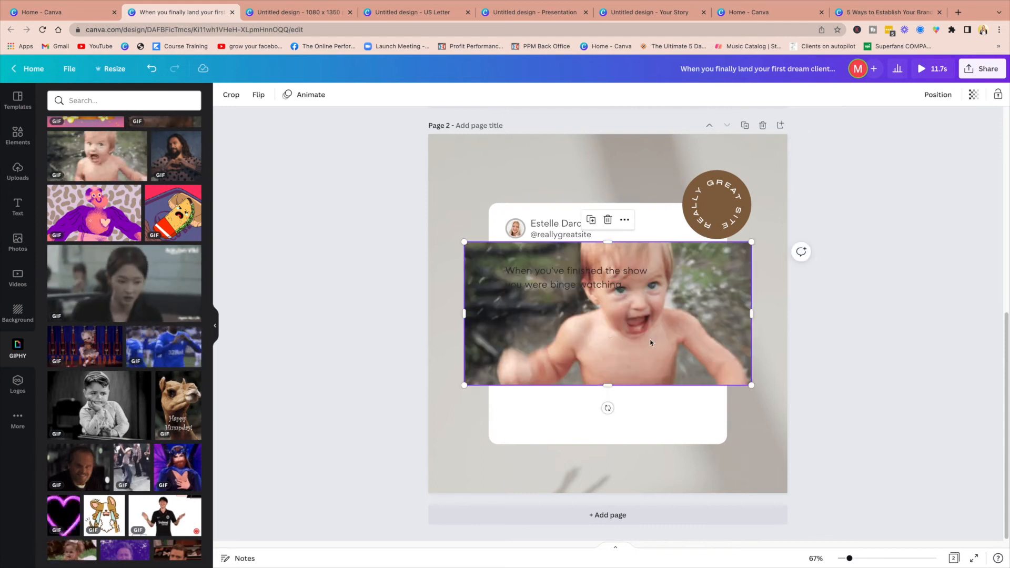
drag(750, 314, 710, 316)
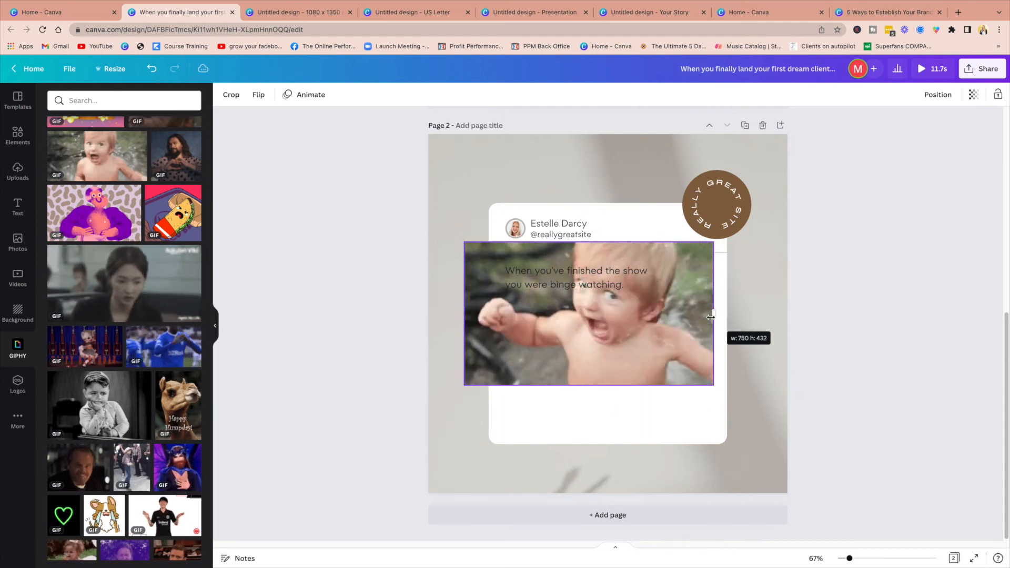
mouse_move(464, 313)
mouse_down()
mouse_move(512, 317)
mouse_move(473, 315)
mouse_up()
drag(653, 361, 684, 420)
drag(739, 439, 706, 420)
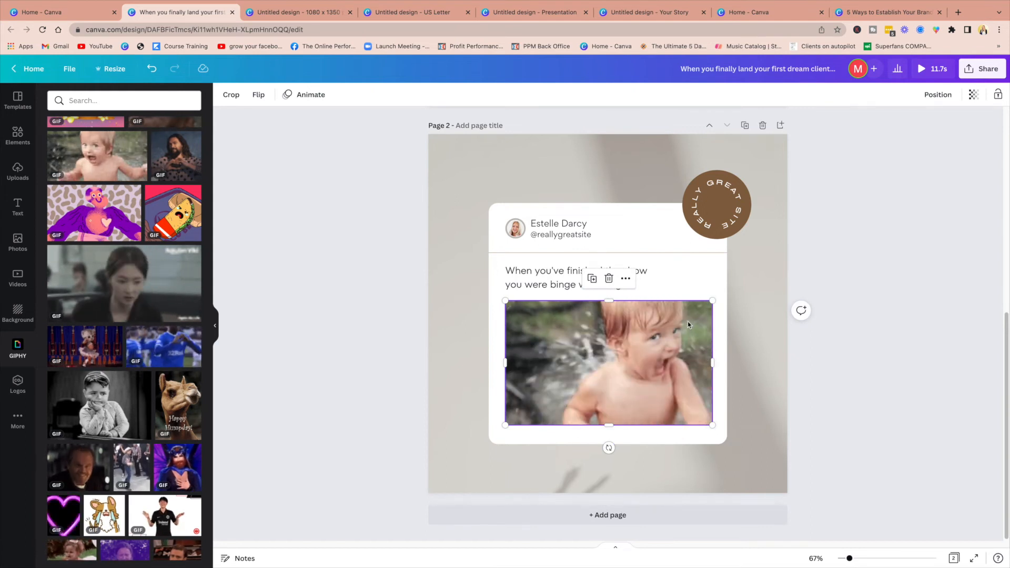
Step: Add a third page and remove its beige background colour
scroll(822, 361, up, 7)
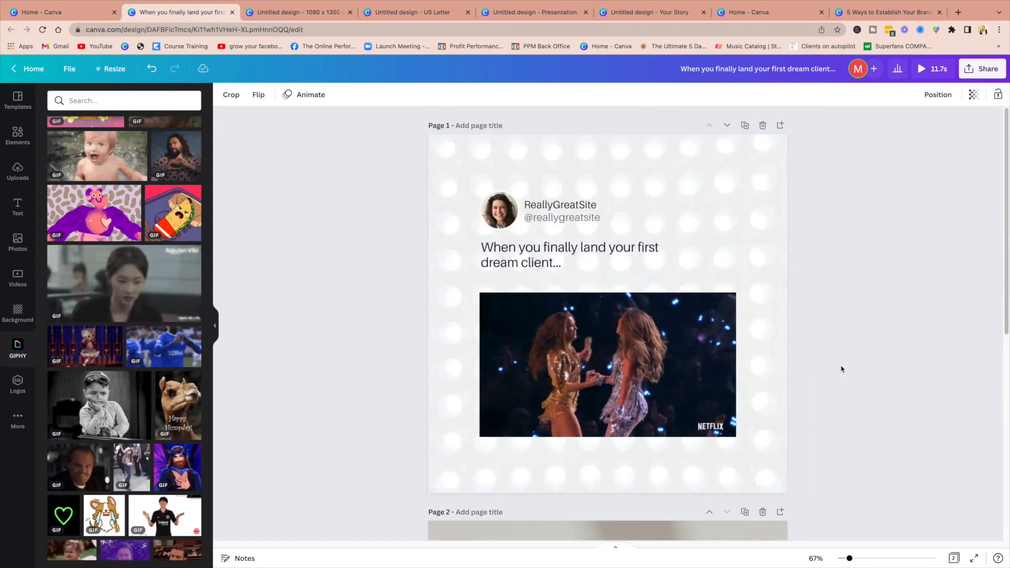
scroll(841, 369, down, 7)
click(607, 525)
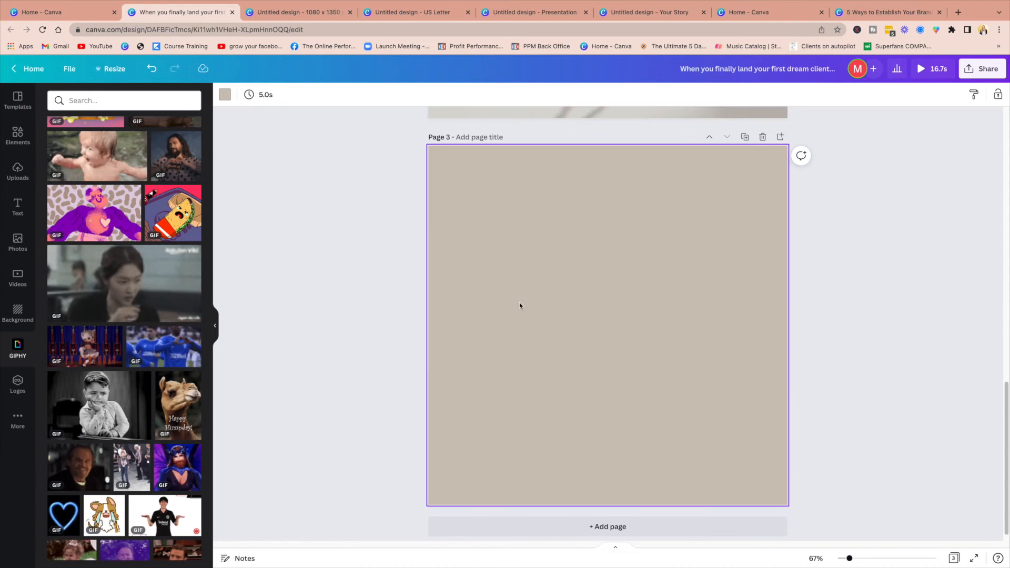
key(BackSpace)
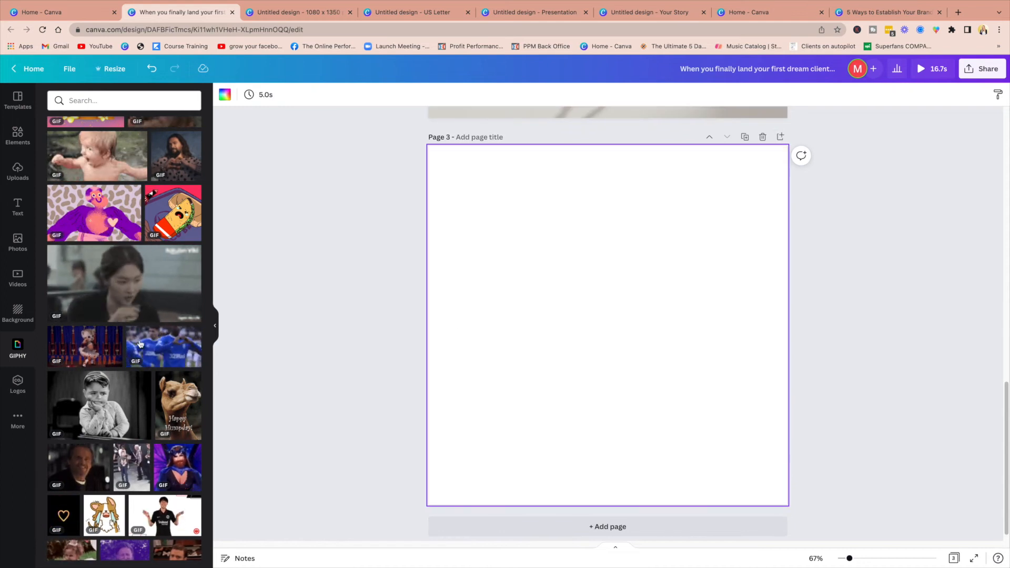
Step: Browse the Twitter template results for another tweet-style layout for page 3
click(18, 104)
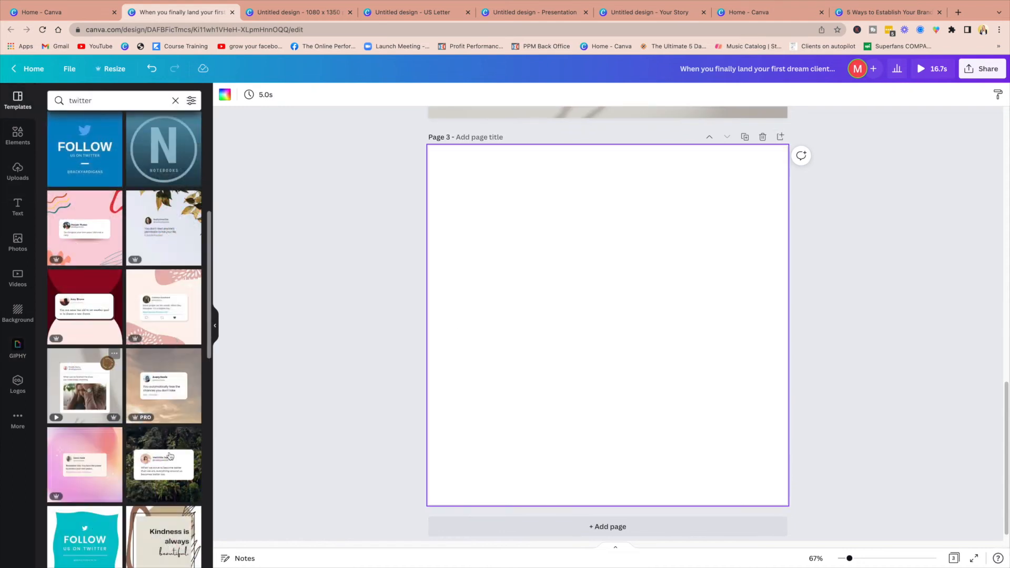
scroll(156, 419, down, 10)
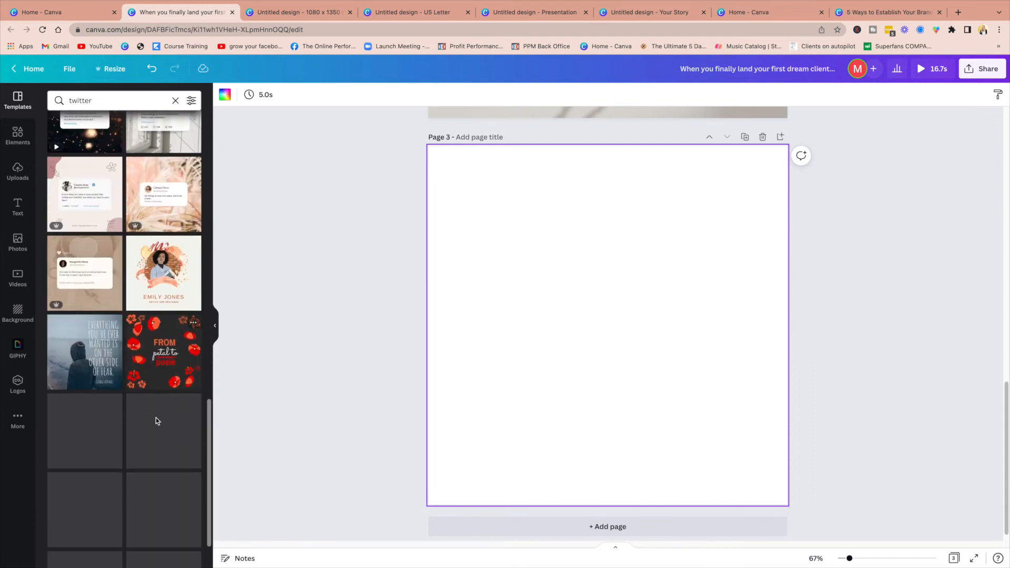
scroll(115, 289, down, 4)
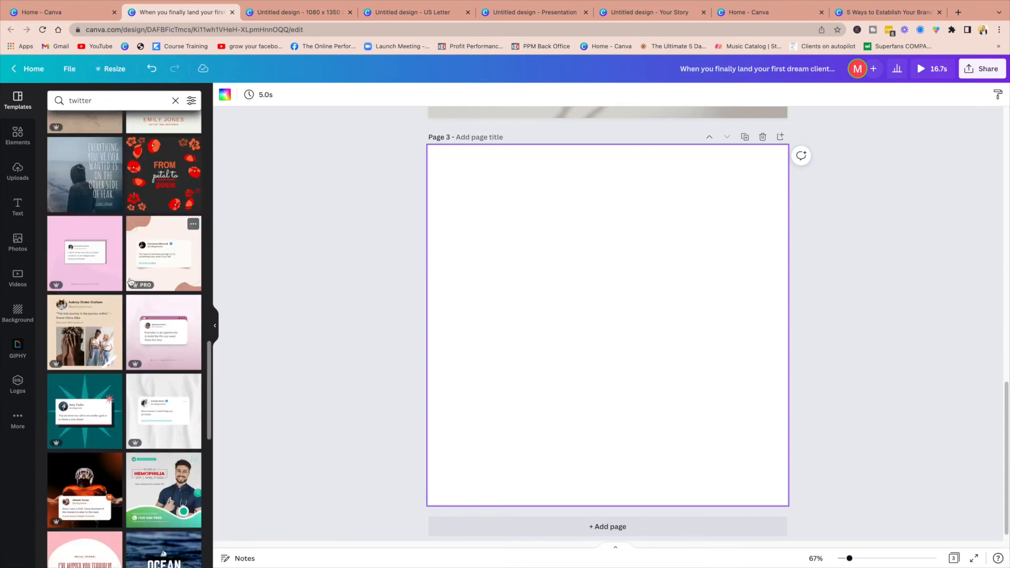
scroll(95, 268, down, 6)
scroll(132, 302, down, 3)
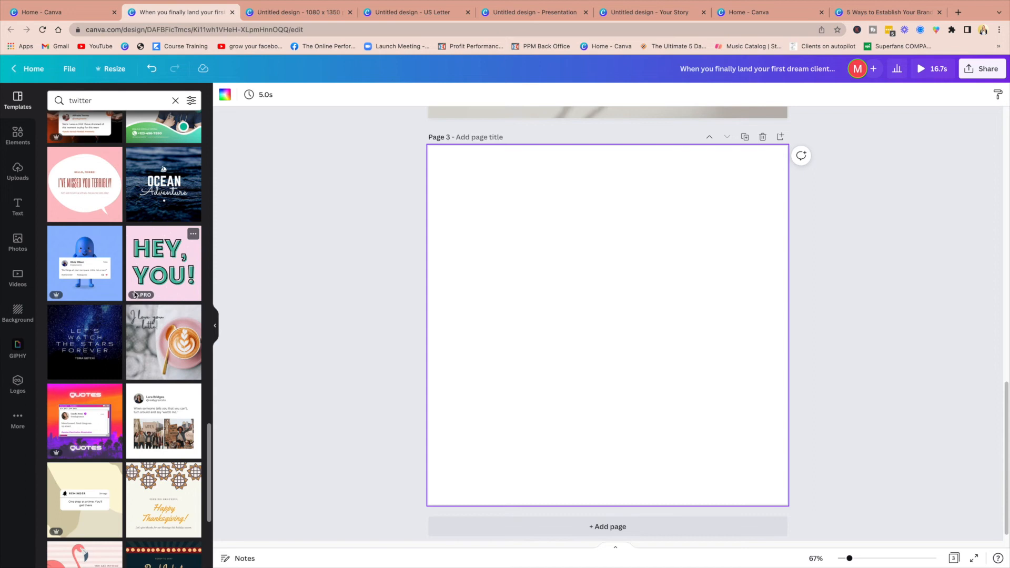
scroll(132, 302, down, 3)
scroll(99, 257, up, 15)
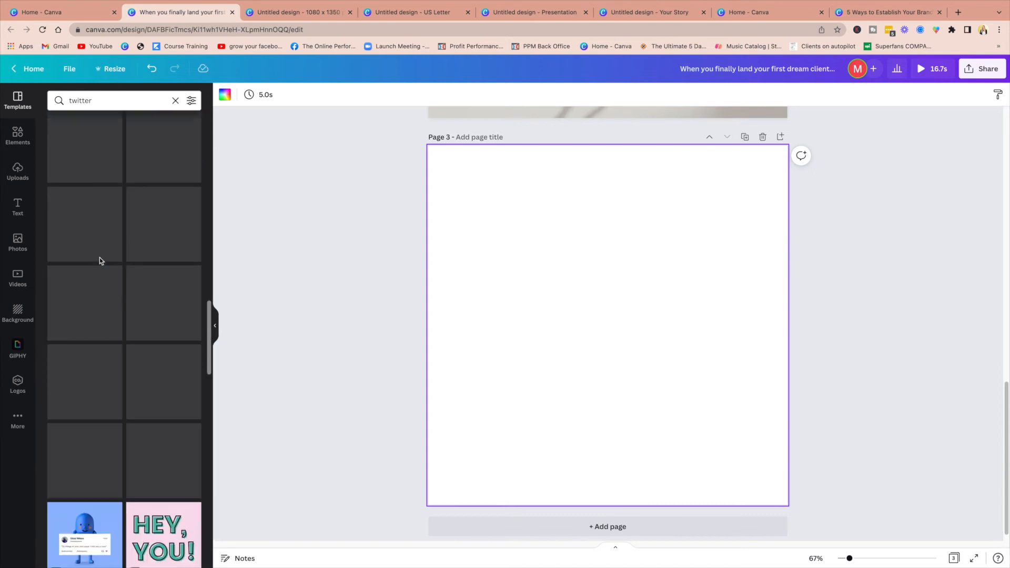
scroll(147, 260, up, 5)
Step: Search the templates for "reminder" and apply the sunset design with the pale card and mountain photo to page 3
click(108, 100)
text(reminder)
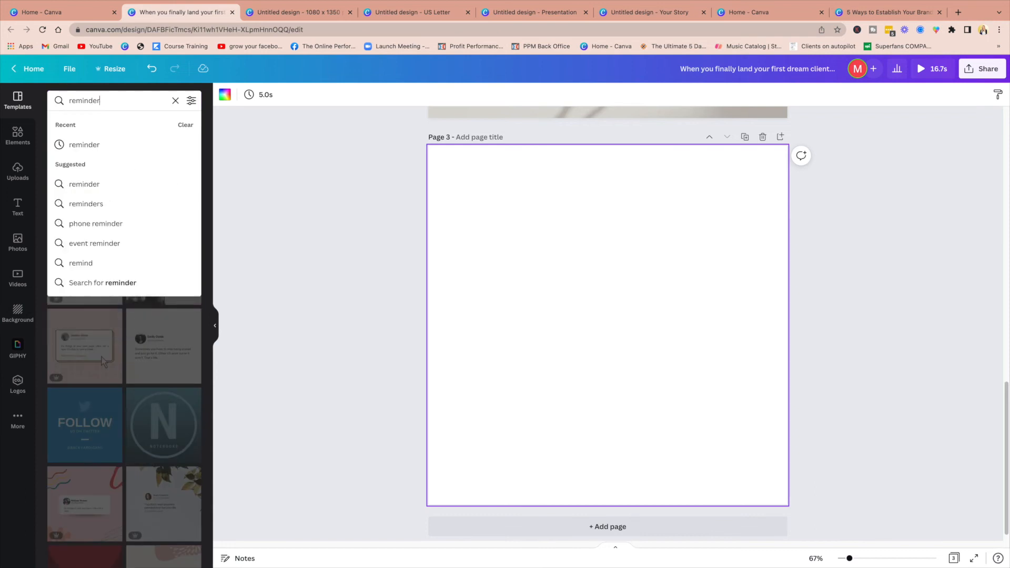
key(Return)
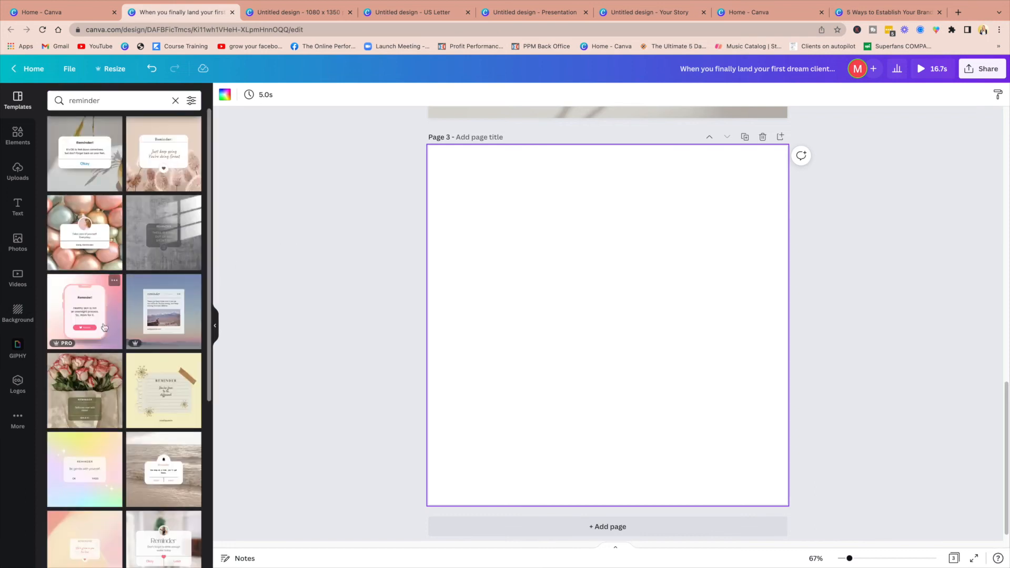
click(194, 329)
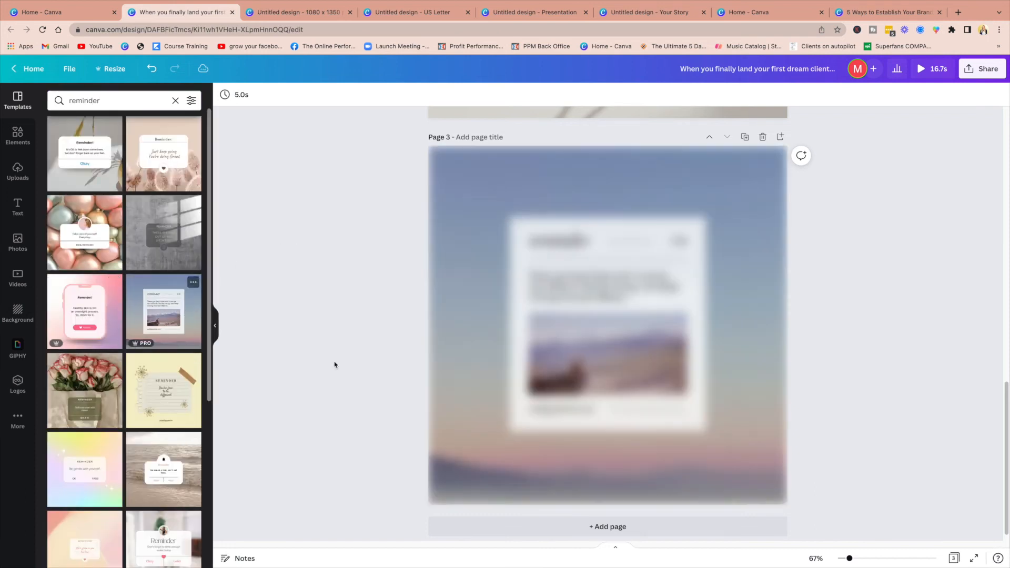
Step: Delete the mountain photo and its empty frame from the reminder card
click(474, 417)
click(621, 367)
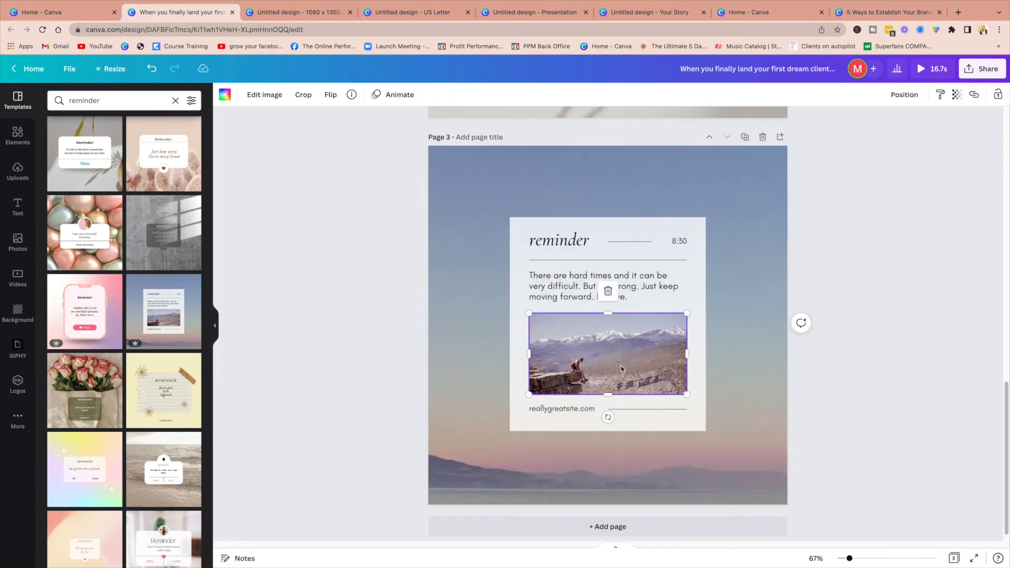
scroll(108, 347, down, 15)
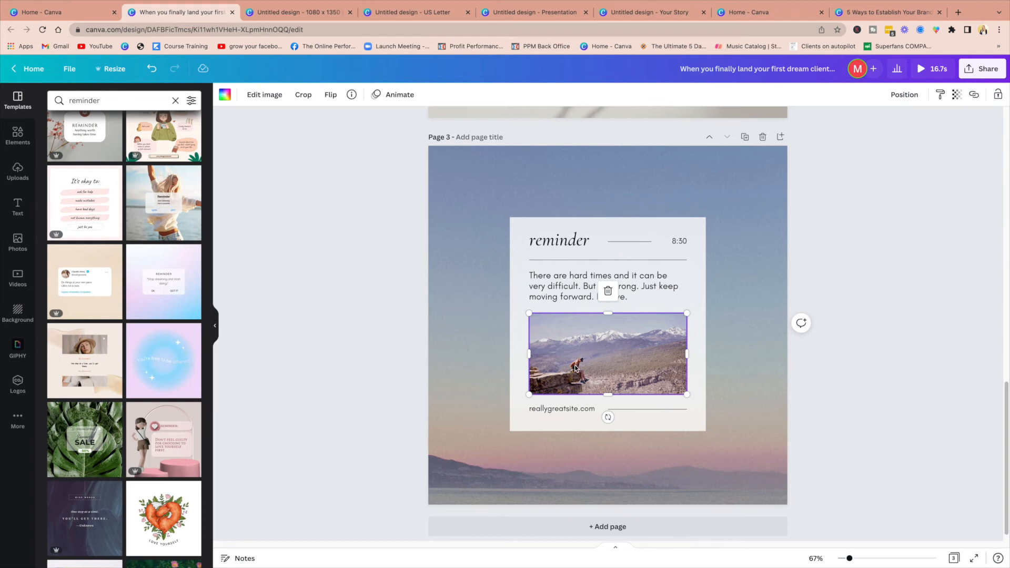
key(Delete)
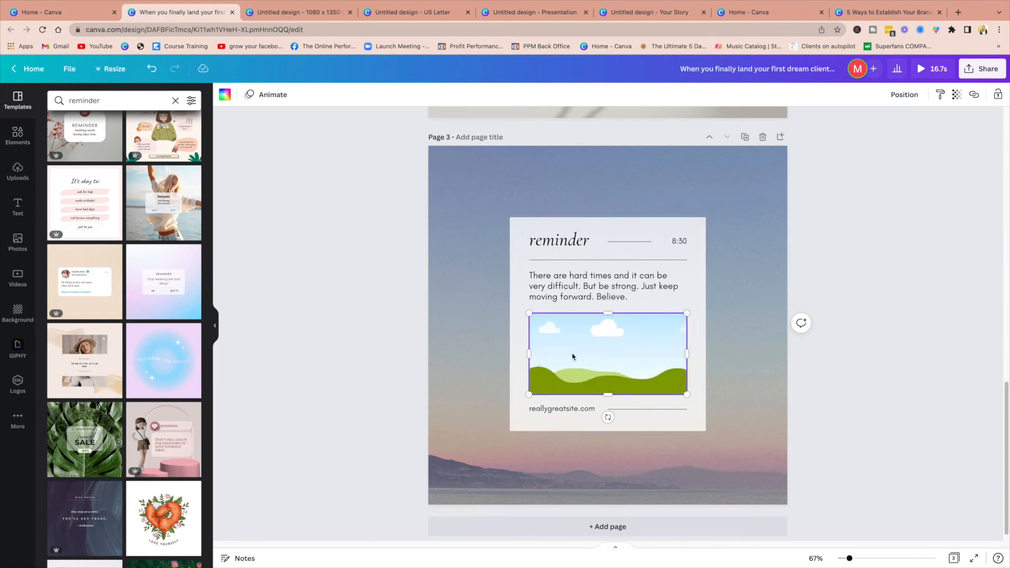
key(Delete)
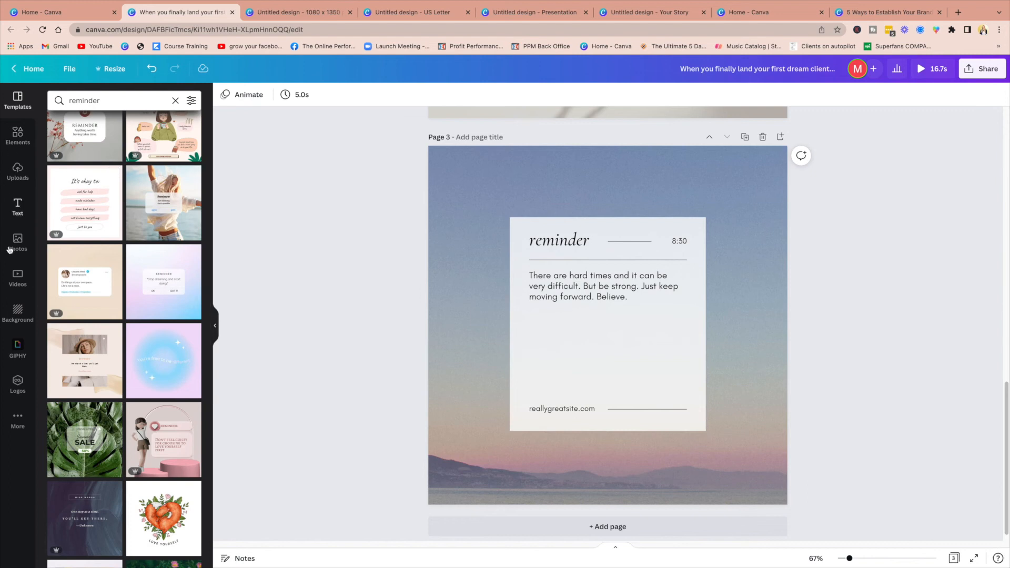
Step: Search GIPHY for "funny", add the laughing Minions GIF and shrink it to fit between the reminder text and the website line
click(17, 349)
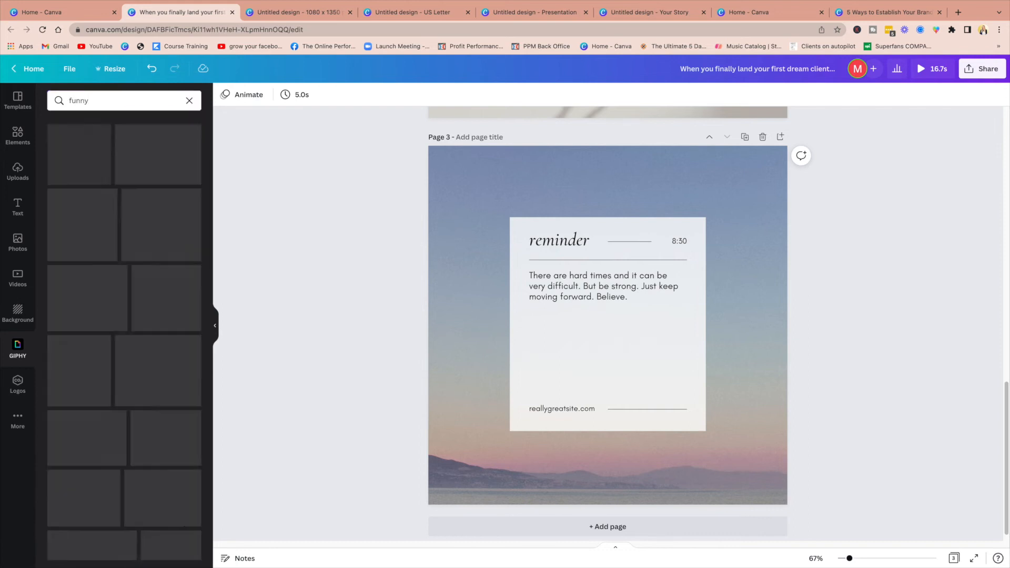
scroll(120, 382, down, 3)
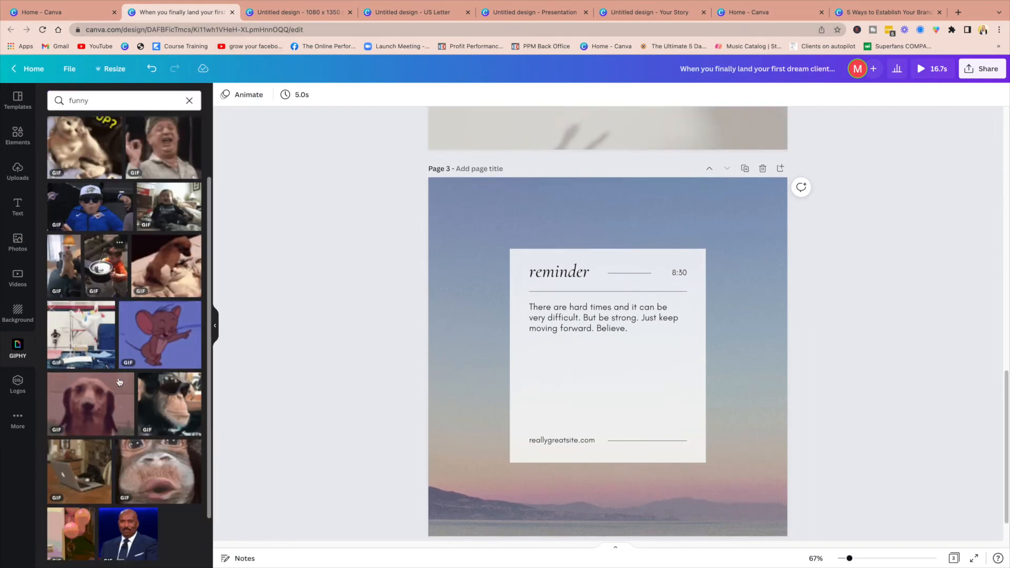
click(136, 353)
drag(674, 381, 633, 359)
drag(566, 342, 629, 403)
click(798, 405)
Step: Delete the sunset background photo on page 3 and colour the background with the brand kit's magenta-purple
click(560, 206)
key(Delete)
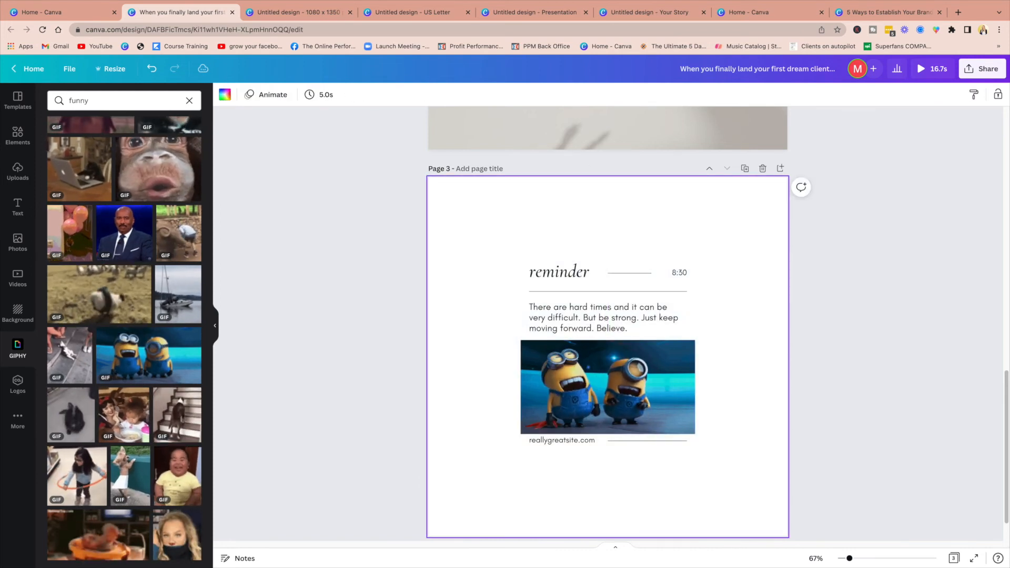
click(225, 95)
click(85, 243)
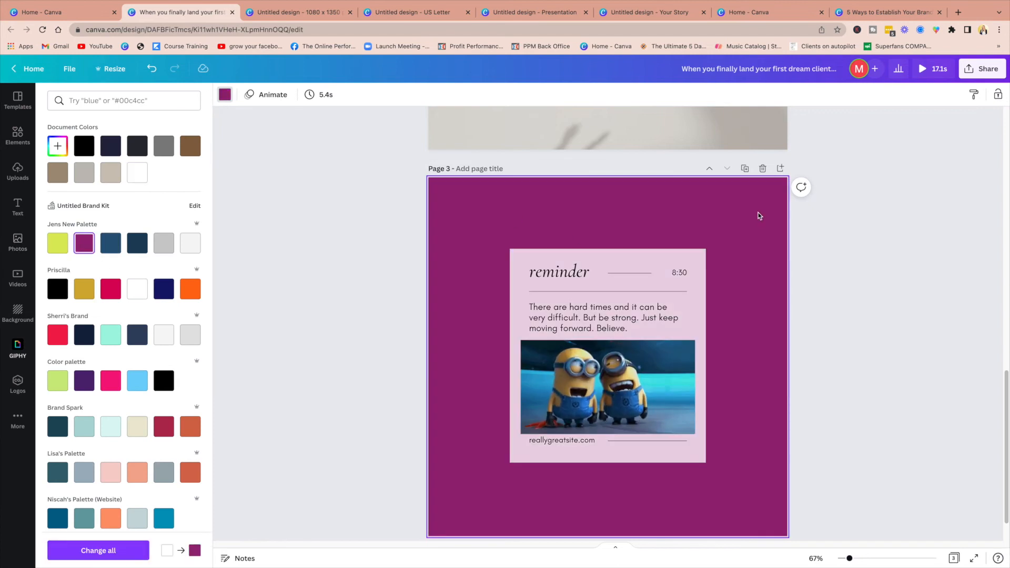
click(889, 261)
scroll(887, 261, up, 14)
scroll(886, 261, down, 12)
scroll(863, 287, down, 3)
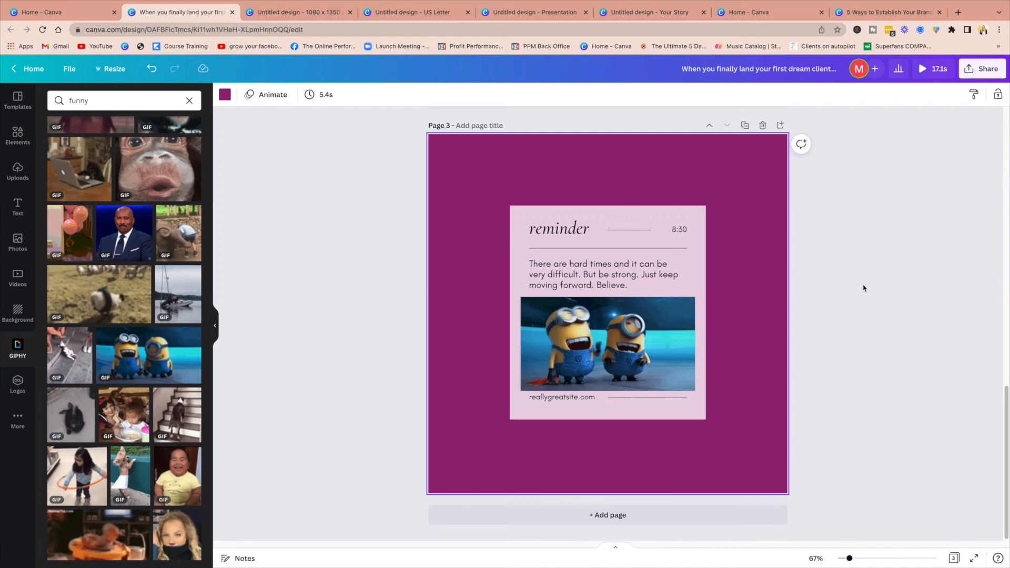